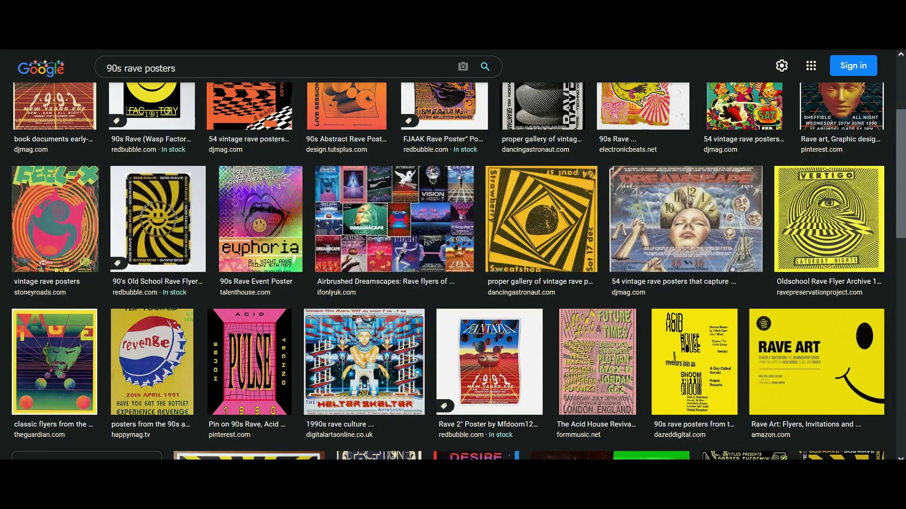
Step: Browse the 90s rave poster image results and preview several designs, including the FJAAK and Feel-X posters, for style references
scroll(690, 64, up, 1)
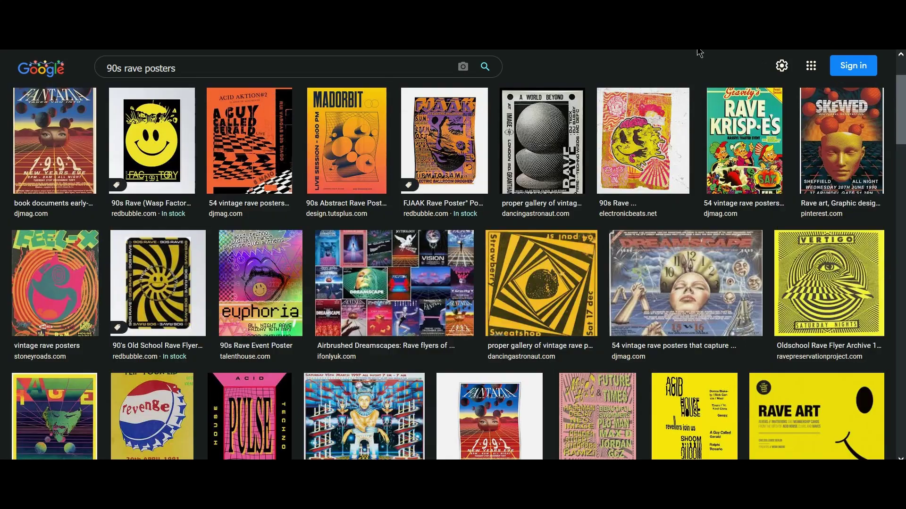
scroll(690, 64, down, 1)
scroll(689, 64, up, 1)
scroll(690, 58, up, 1)
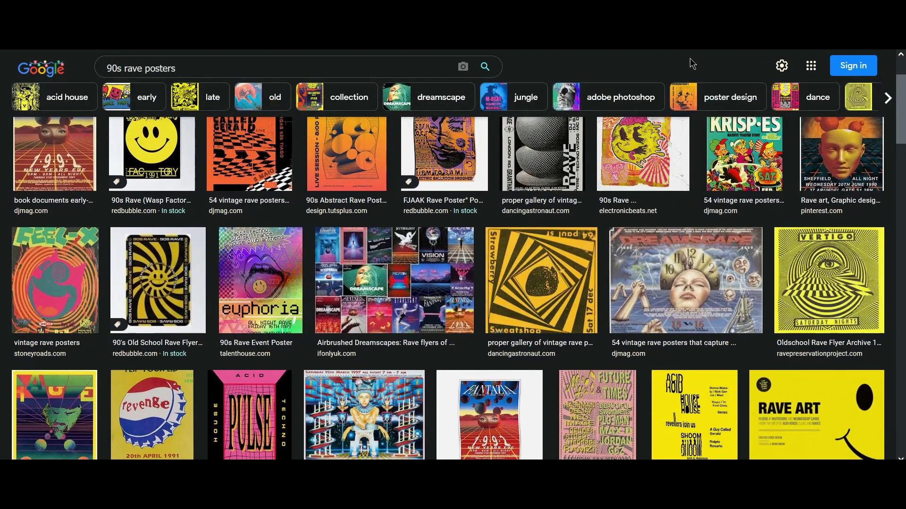
scroll(703, 99, up, 2)
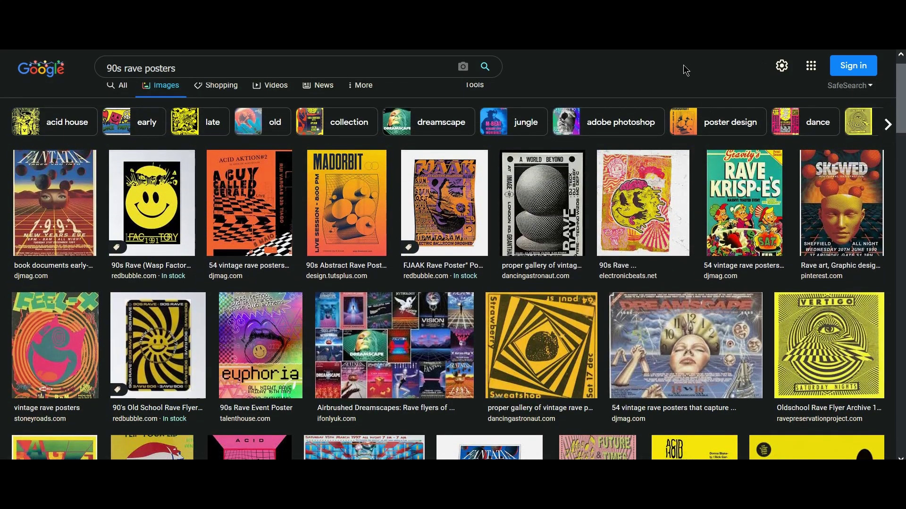
click(443, 202)
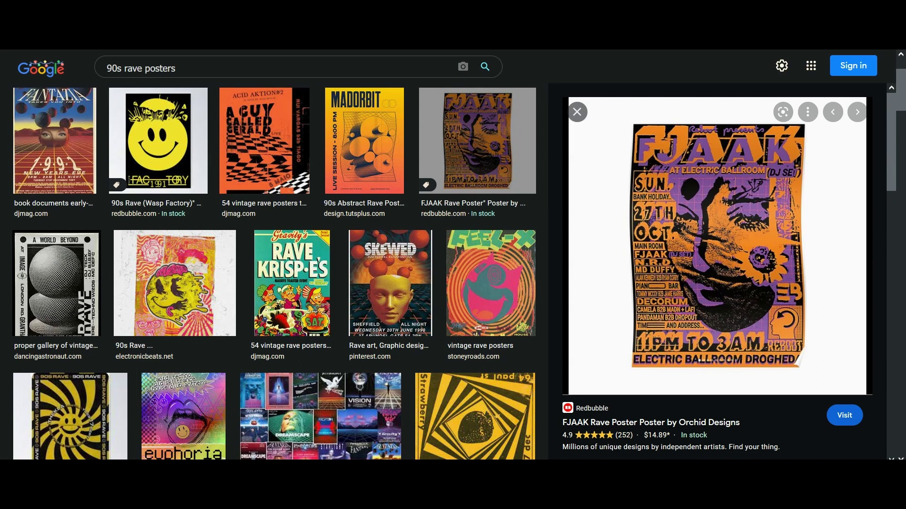
click(504, 257)
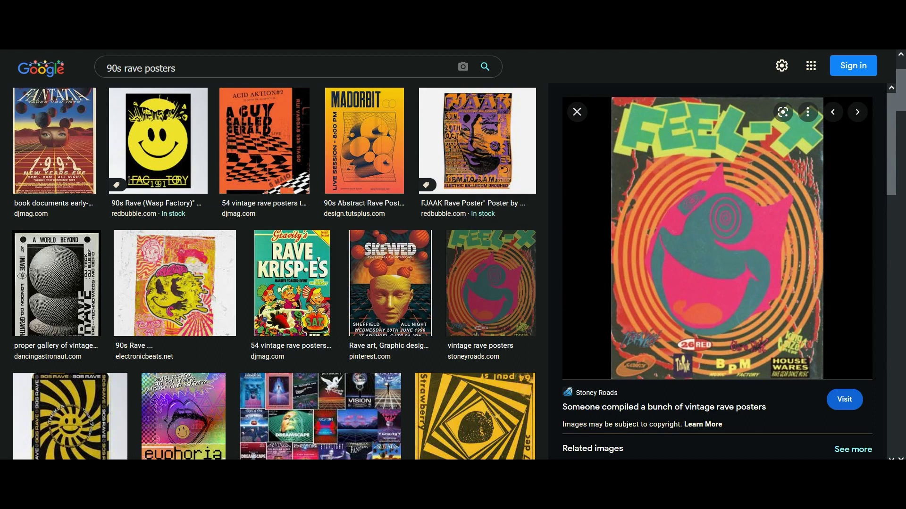
key(Right)
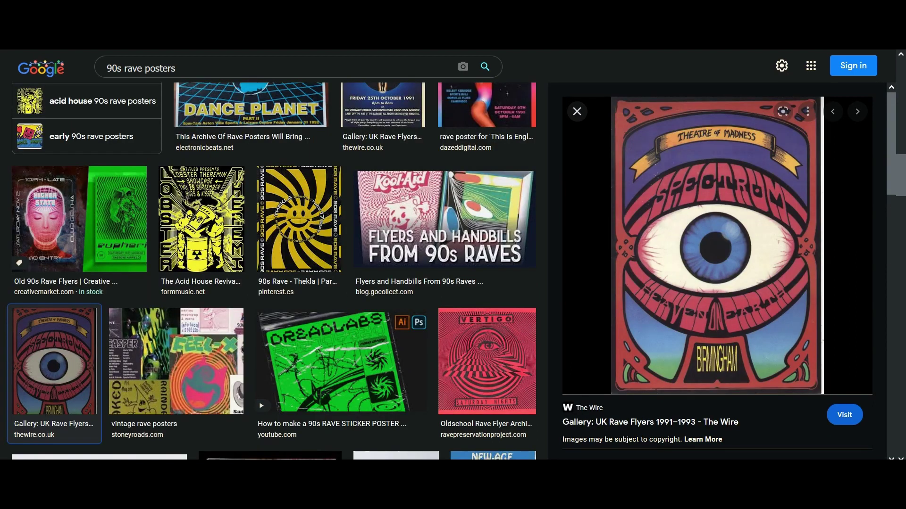
key(Right)
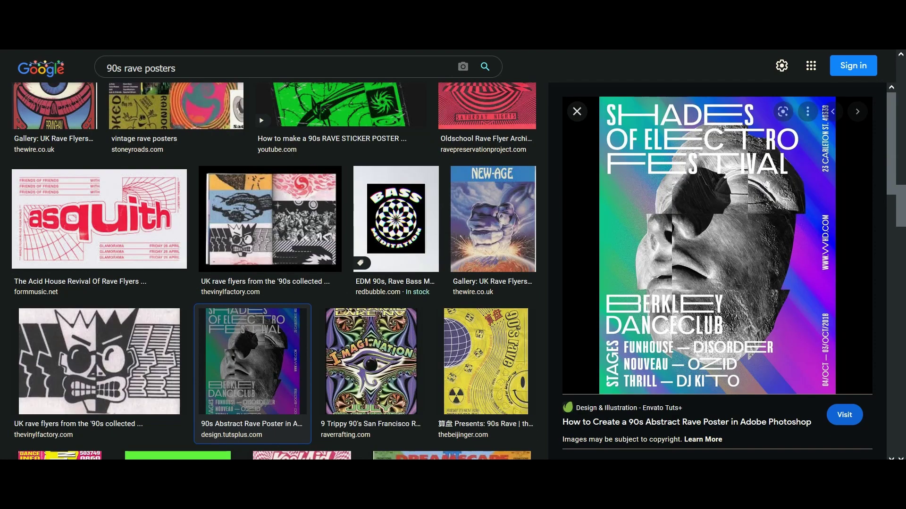
key(Right)
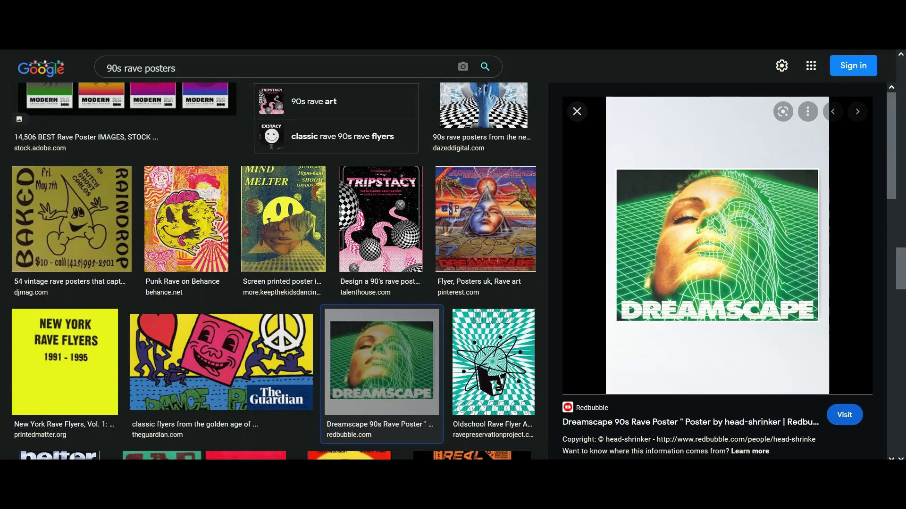
key(Right)
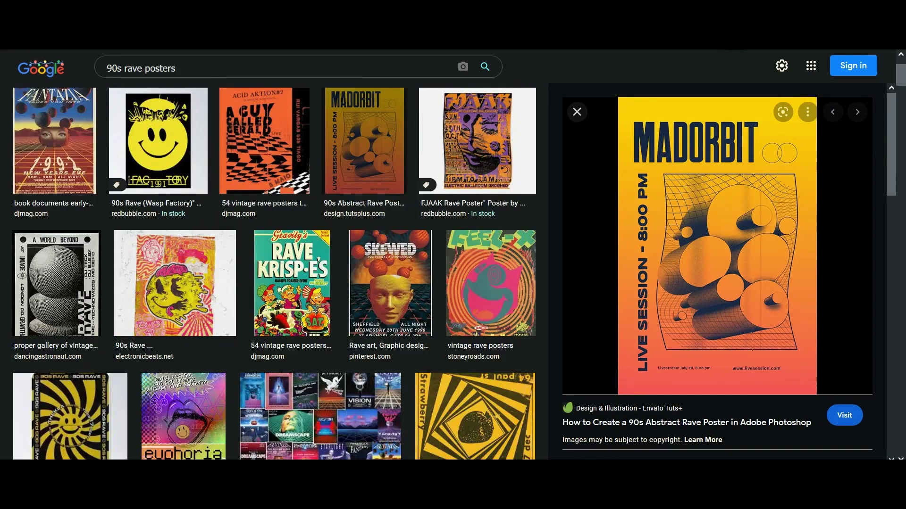
Step: Preview further rave posters, such as A World Beyond, Sweatshop, Fantazia and the melting smiley, examining their shapes, colours and lettering
click(45, 281)
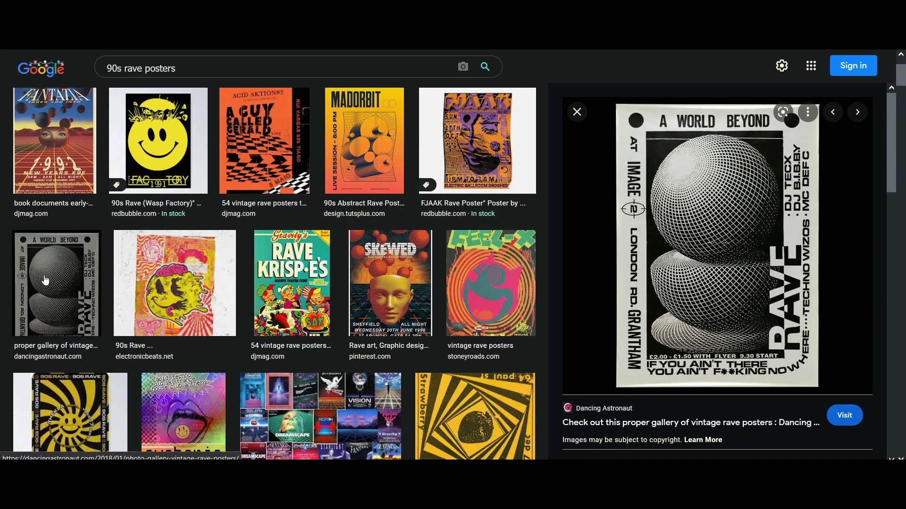
click(488, 426)
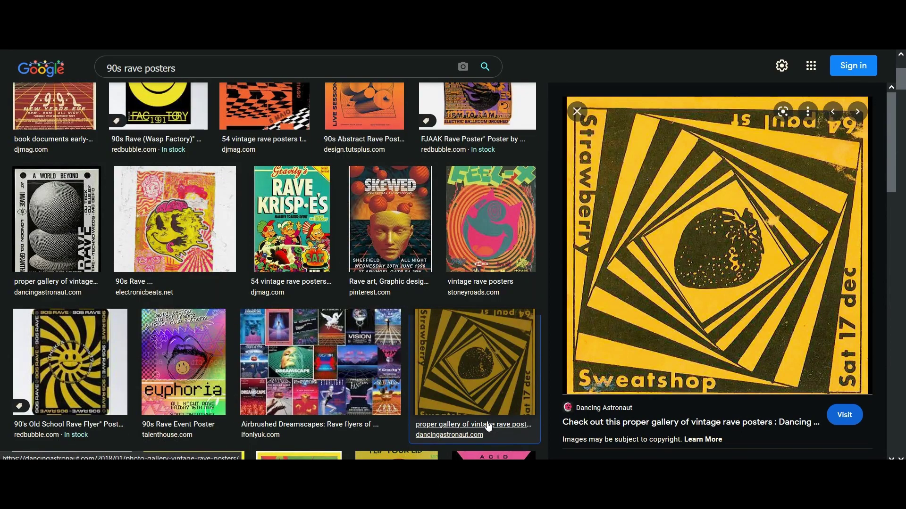
click(299, 455)
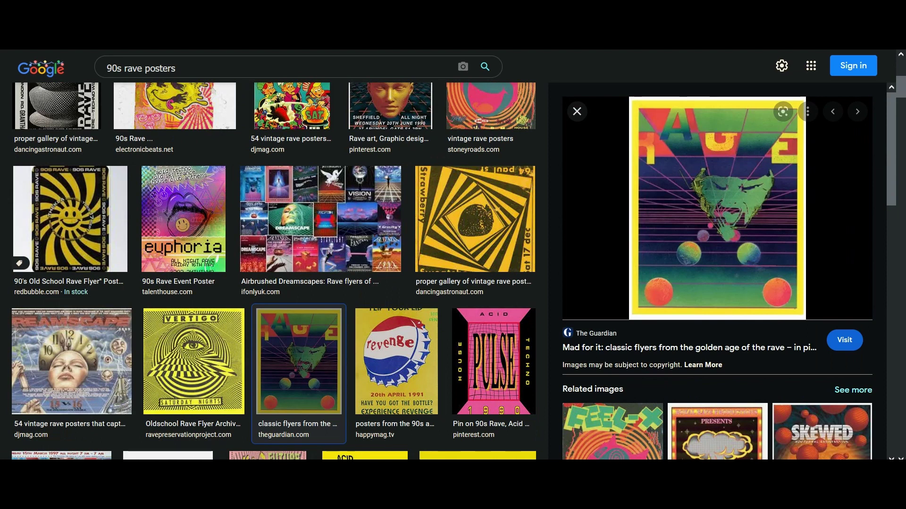
click(168, 455)
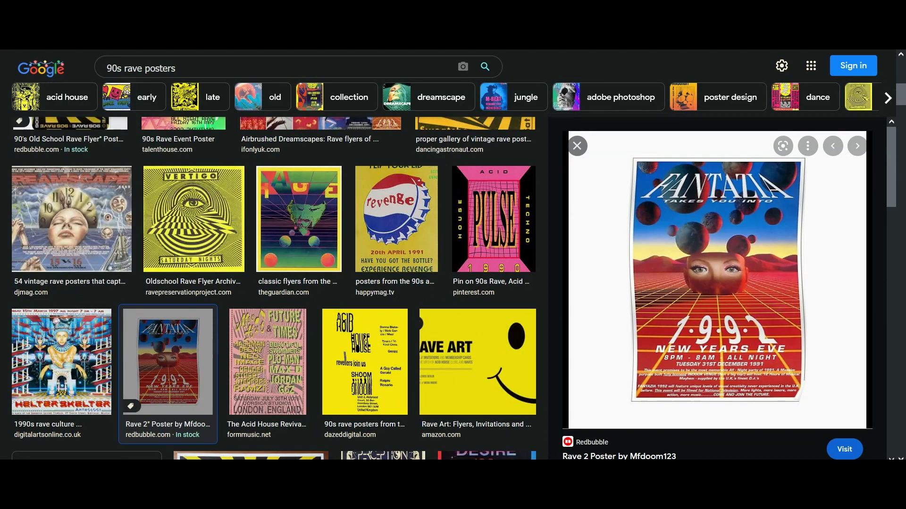
click(58, 456)
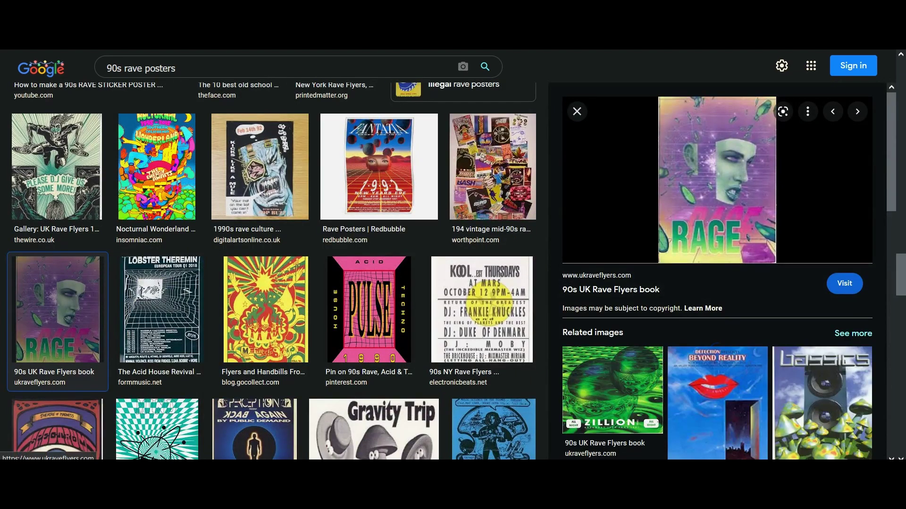
key(Right)
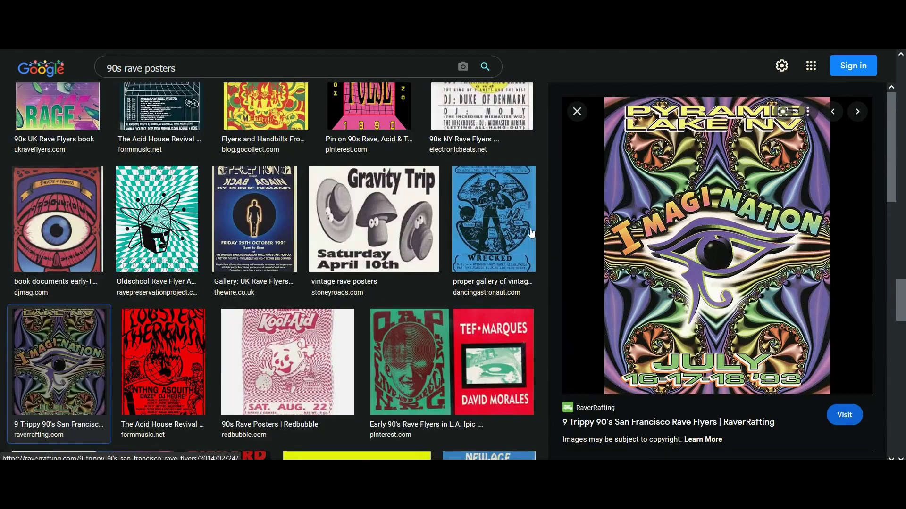
scroll(499, 206, down, 5)
click(498, 207)
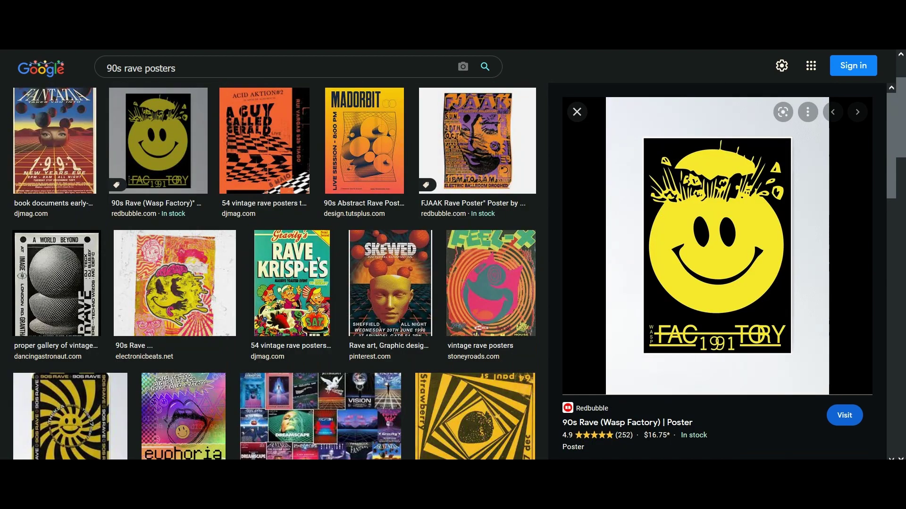
click(157, 286)
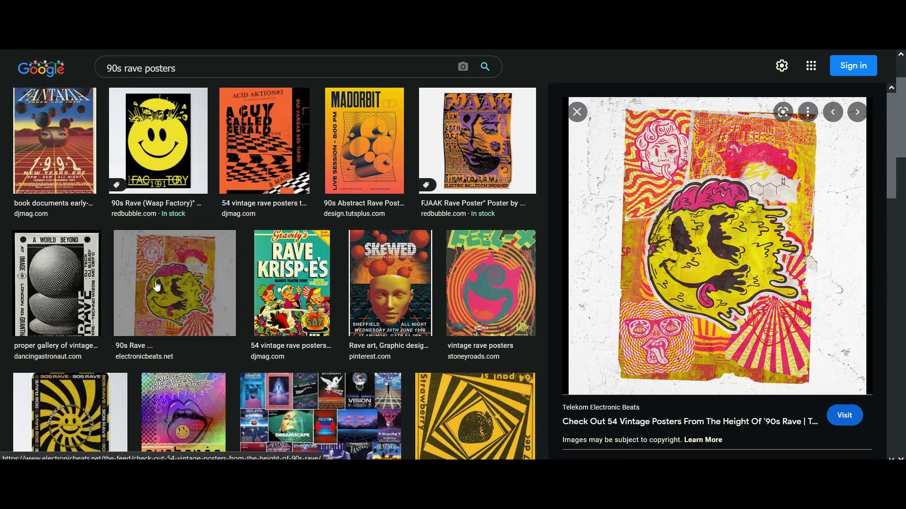
click(68, 413)
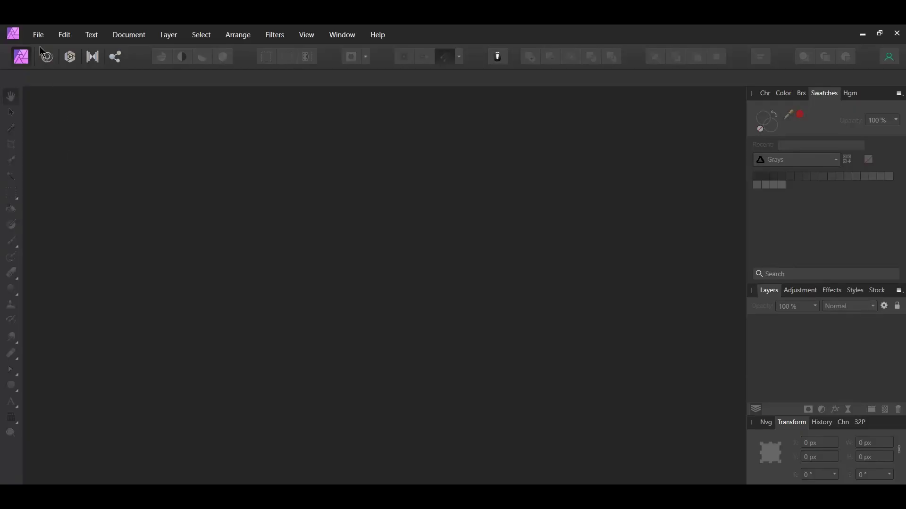
Step: In Affinity Photo, create a new portrait A4 document at 300 DPI with its units set to inches
click(40, 37)
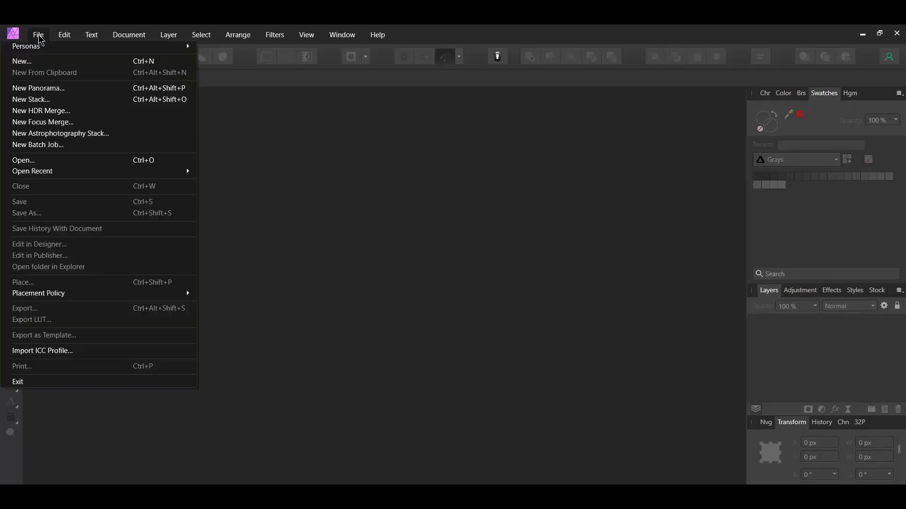
click(43, 62)
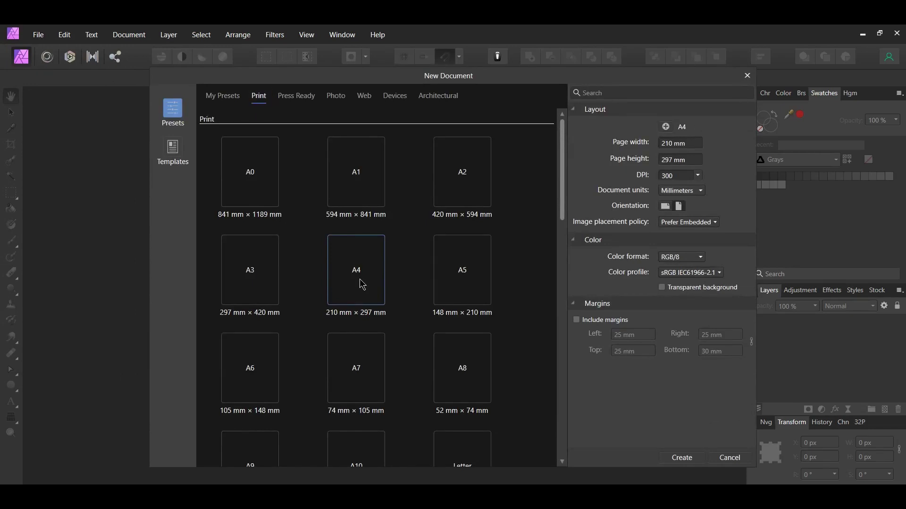
click(683, 191)
click(688, 244)
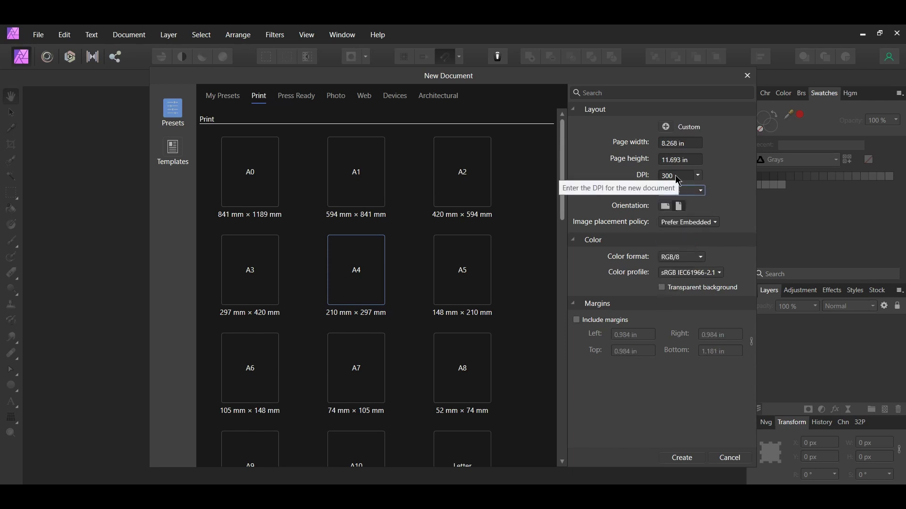
click(682, 459)
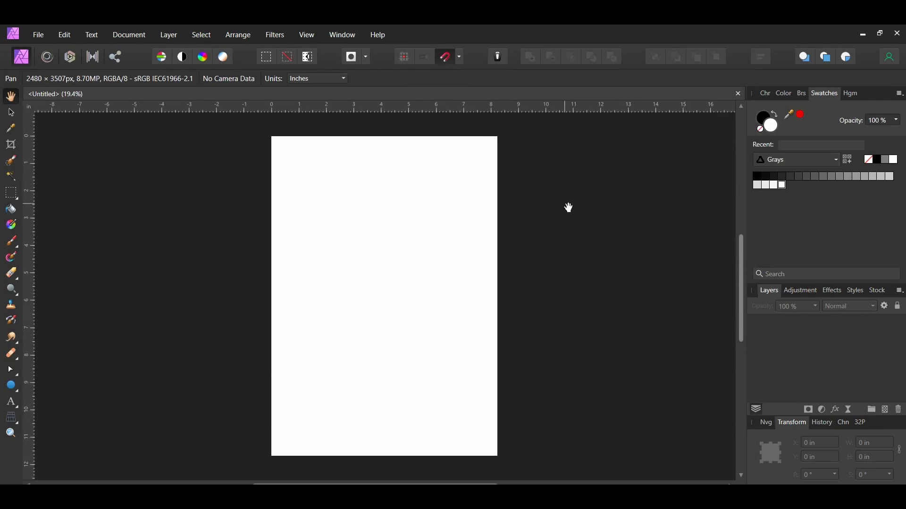
Step: Draw a circle about 6 in across centred on the page and fill it with yellow #EEF60E
key(u)
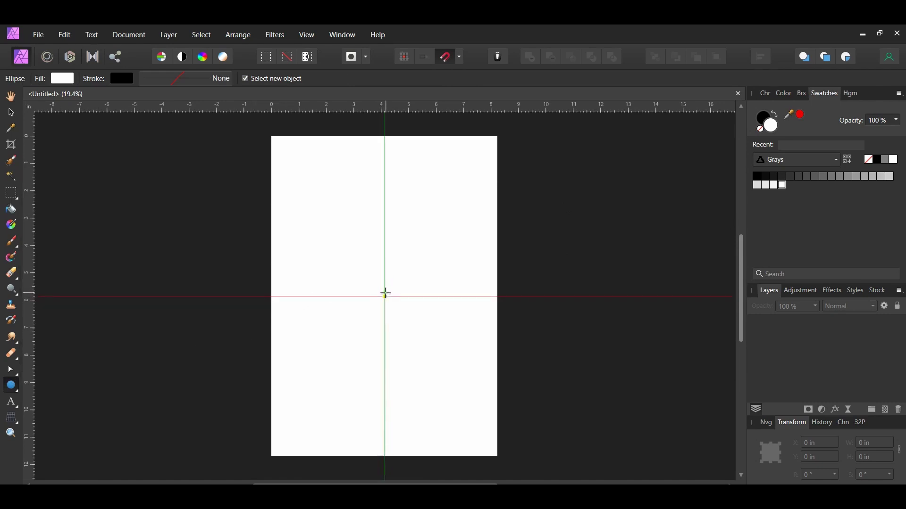
drag(385, 296, 467, 383)
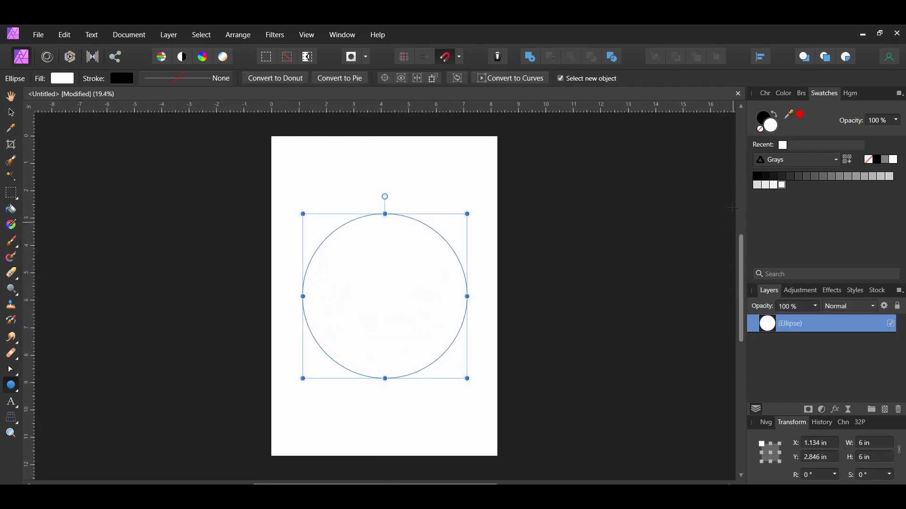
double_click(776, 125)
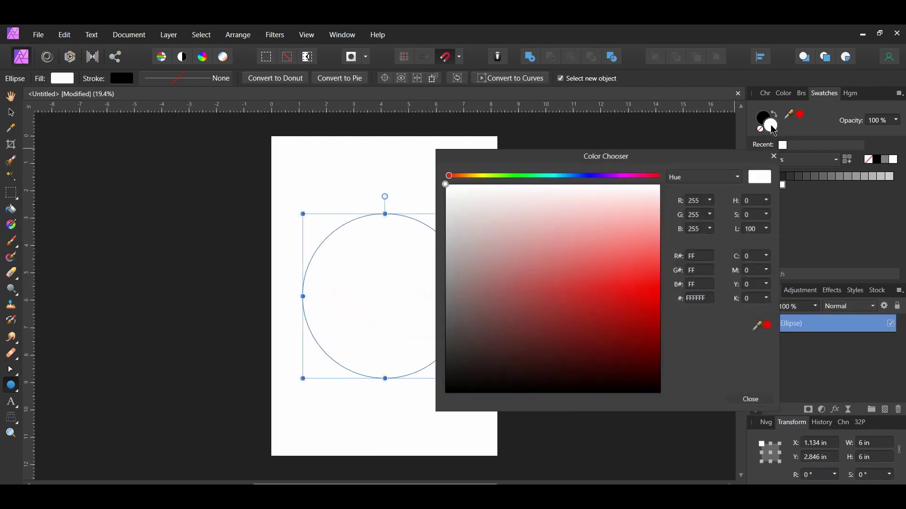
drag(583, 162, 630, 103)
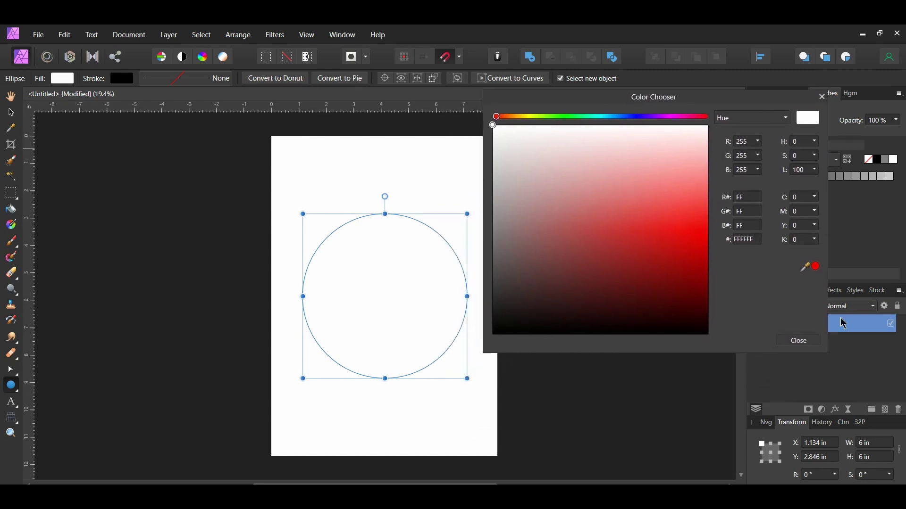
click(753, 245)
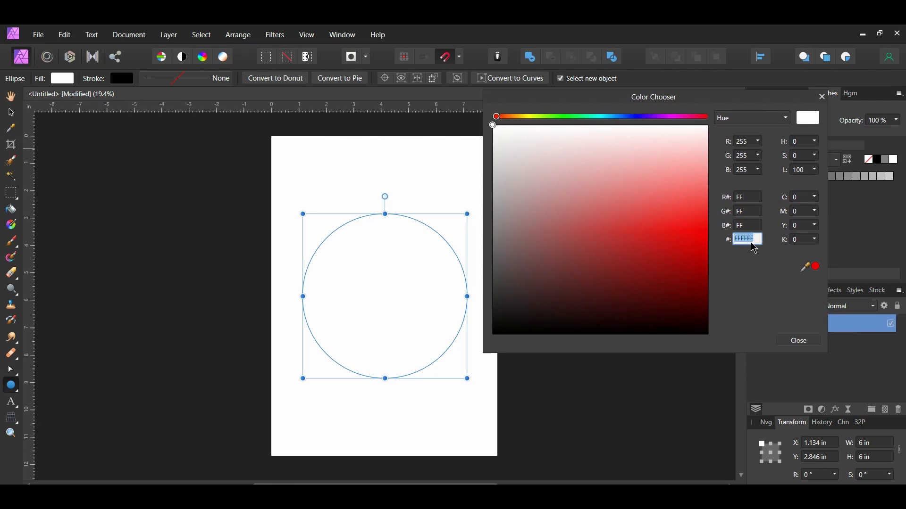
text(EEF60E)
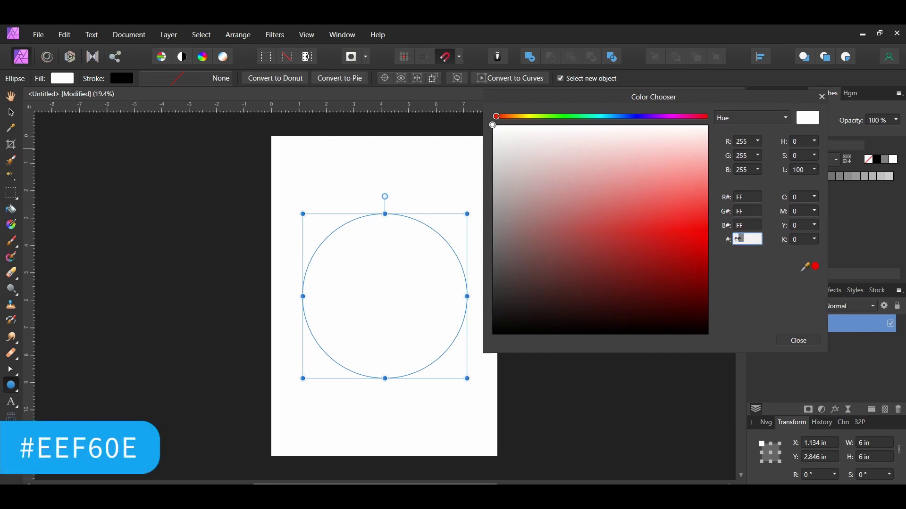
key(Return)
click(800, 340)
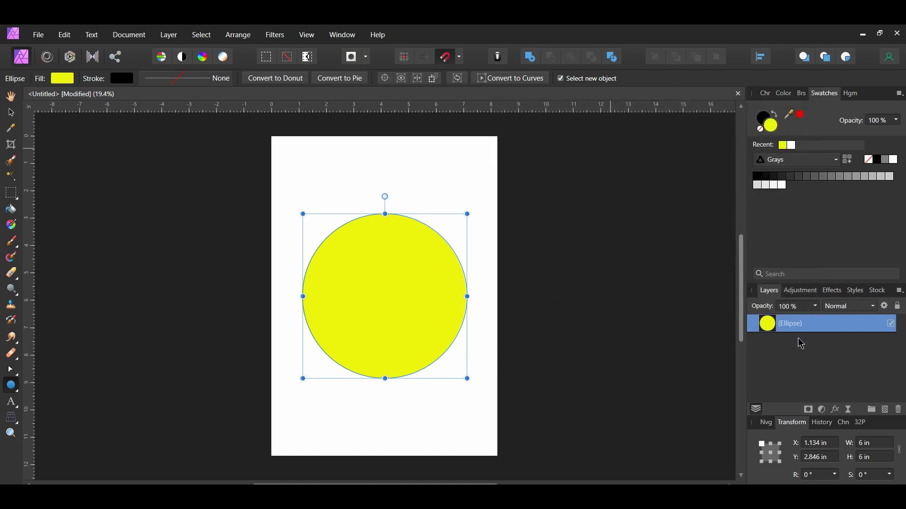
Step: Add the word LIVE as black artistic text, about 60 pt, near the upper edge of the yellow circle
key(t)
drag(348, 229, 366, 264)
text(LIVE)
key(Escape)
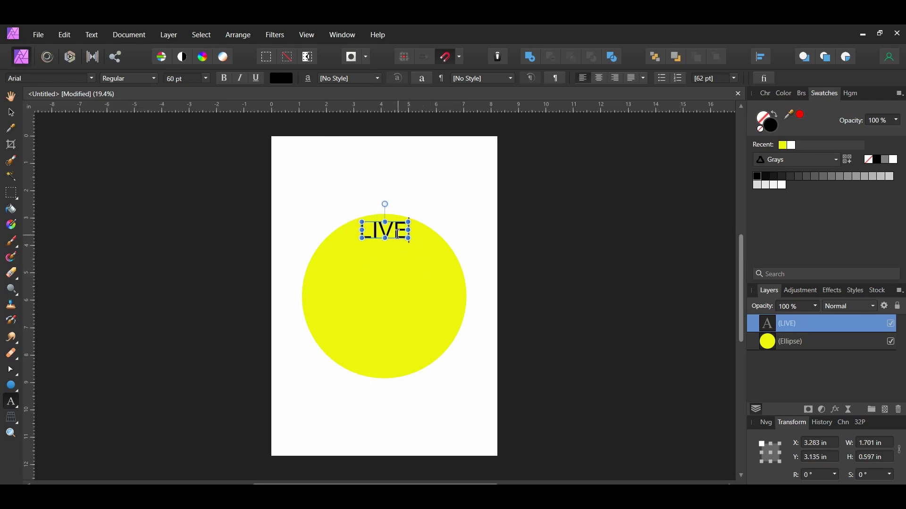
Step: Duplicate the LIVE text directly below the original and change the copy's wording to MORE
drag(396, 220, 395, 242)
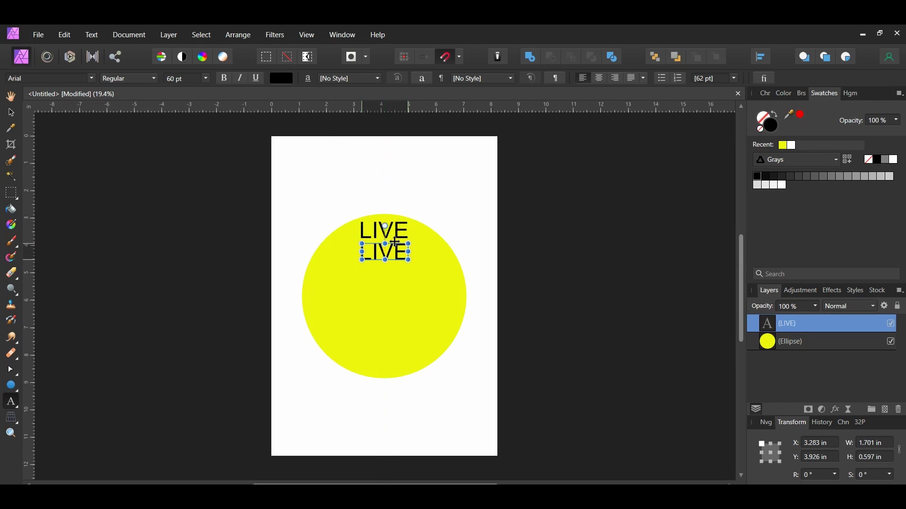
double_click(379, 253)
text(MORE)
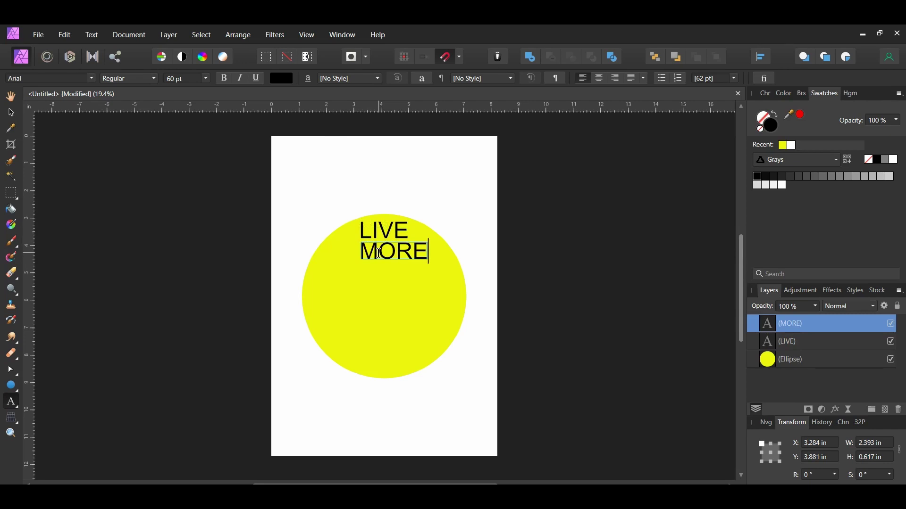
key(Escape)
Step: Set both the LIVE and MORE texts in Consolas Bold and colour them white
click(426, 256)
shift+click(375, 234)
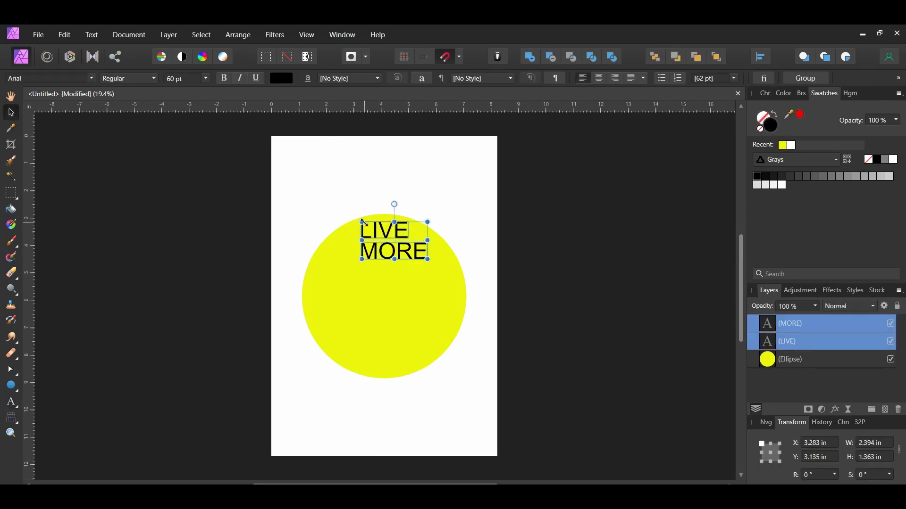
click(47, 78)
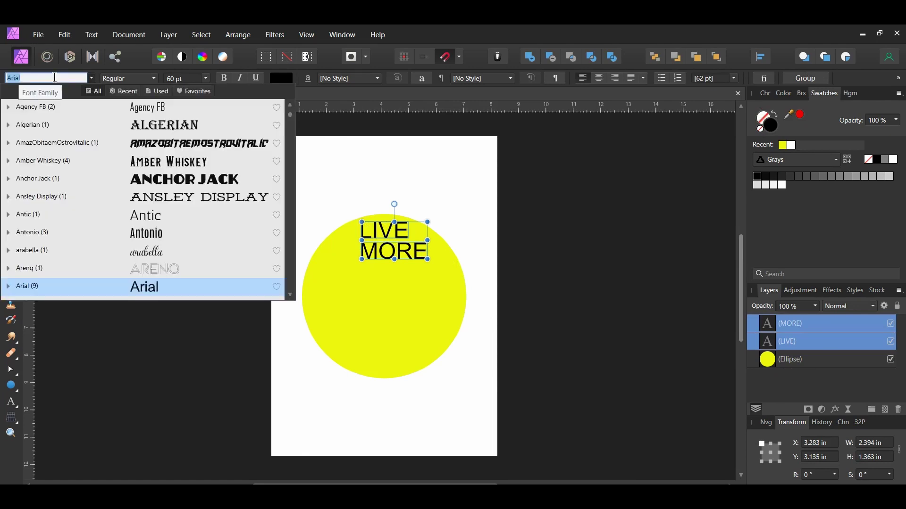
key(BackSpace)
text(Consolas)
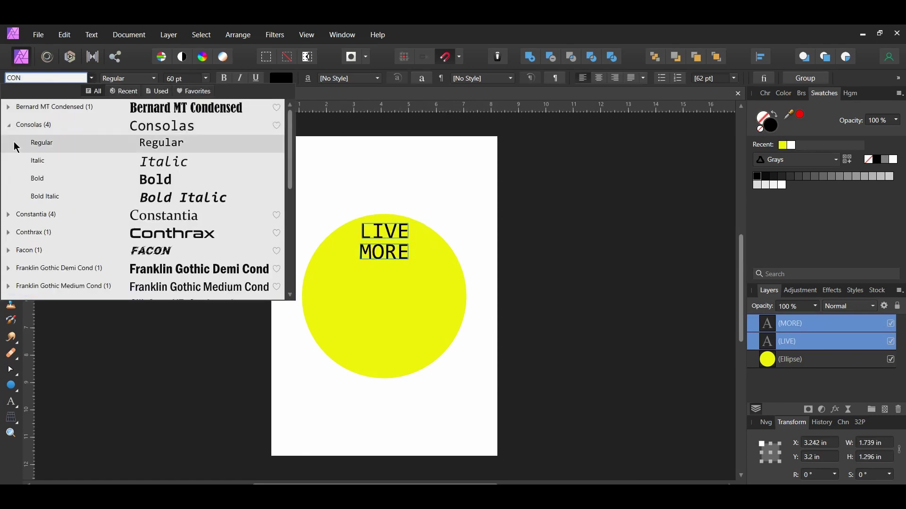
click(153, 78)
click(152, 122)
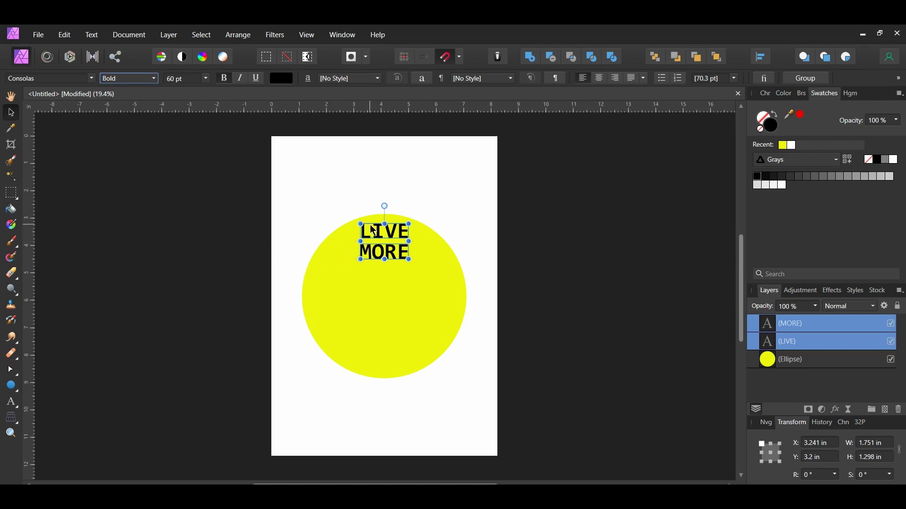
click(894, 161)
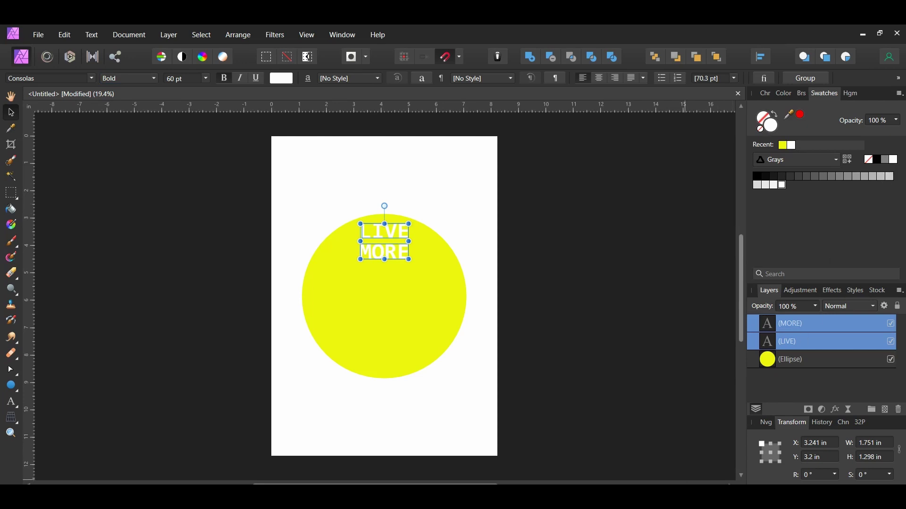
Step: Duplicate the LIVE MORE pair downward at even spacing to form a column of four pairs down the middle of the circle
drag(387, 233, 389, 272)
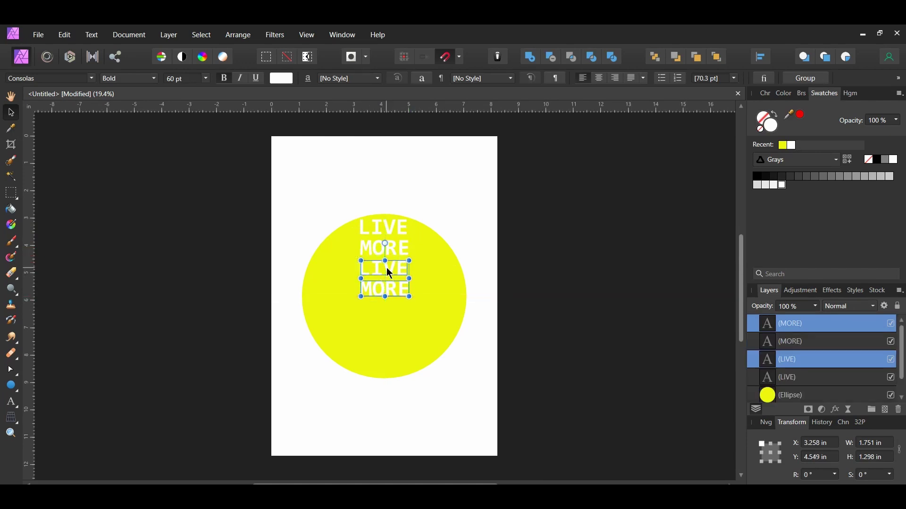
key(ctrl+j)
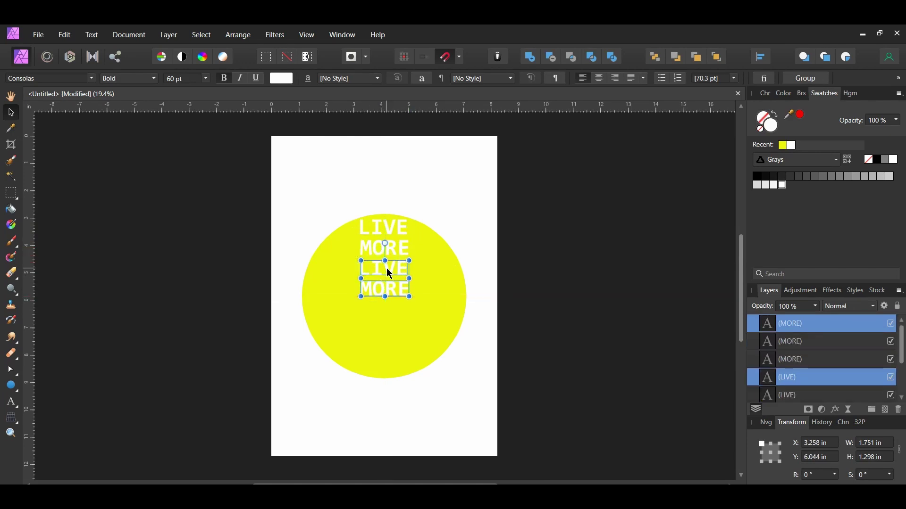
key(ctrl+j)
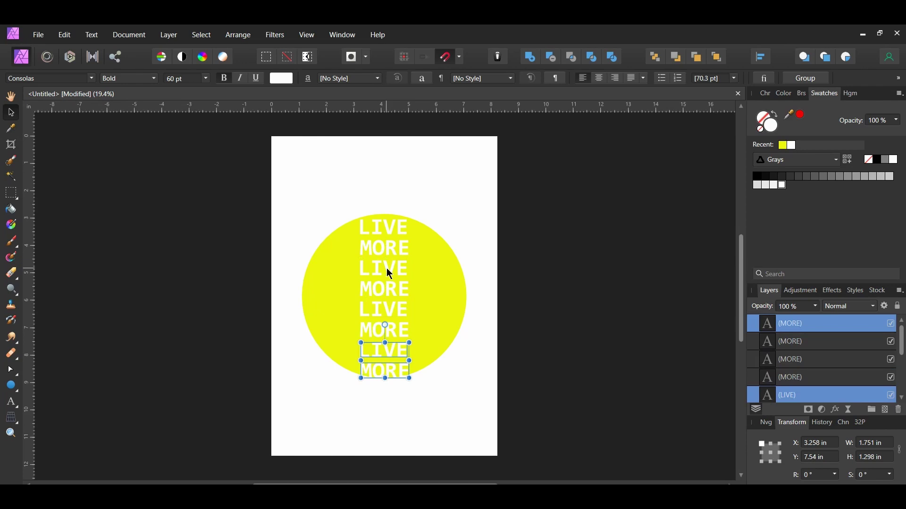
key(ctrl+d)
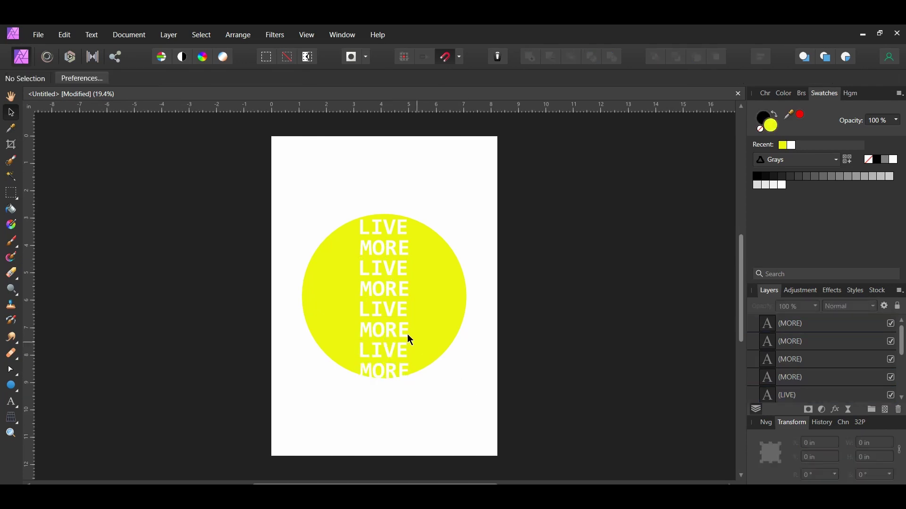
Step: Copy the LIVE MORE pairs to both sides of the middle column so that three columns of text cover the circle
click(381, 308)
drag(378, 315, 326, 309)
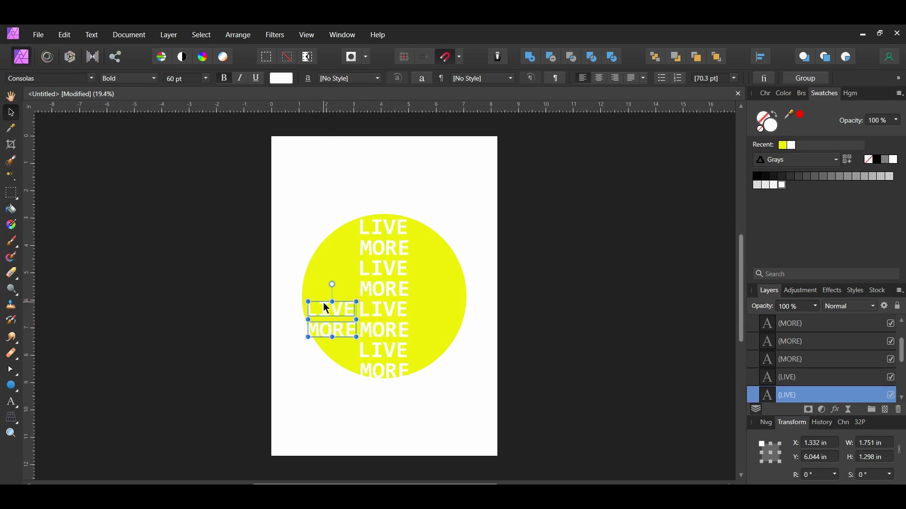
click(385, 311)
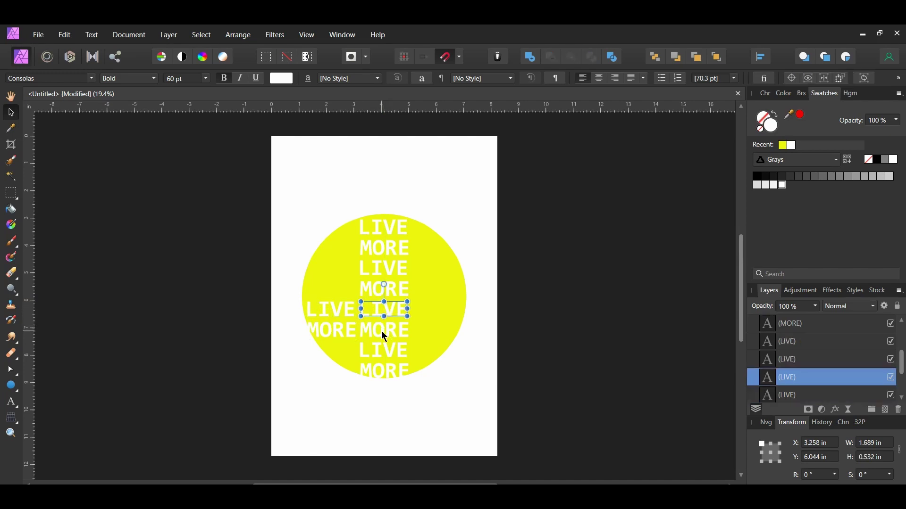
shift+click(384, 336)
drag(388, 315, 441, 315)
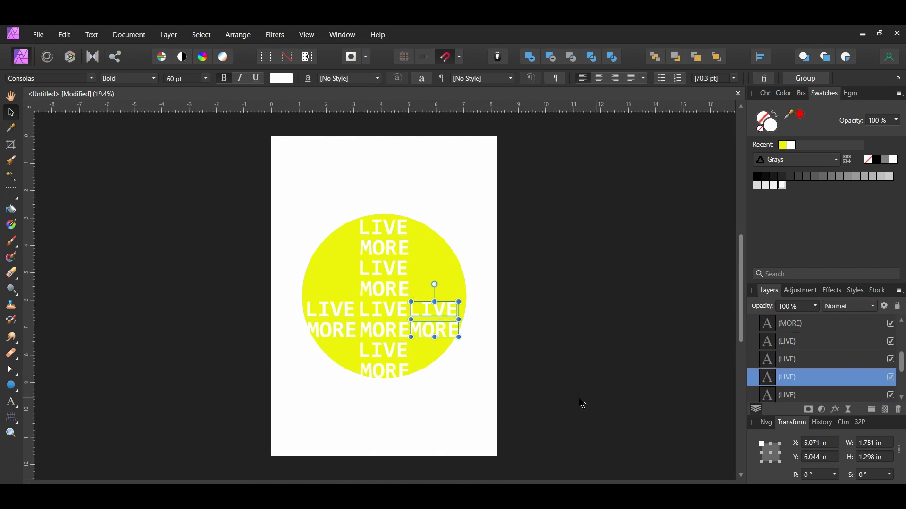
drag(437, 315, 442, 272)
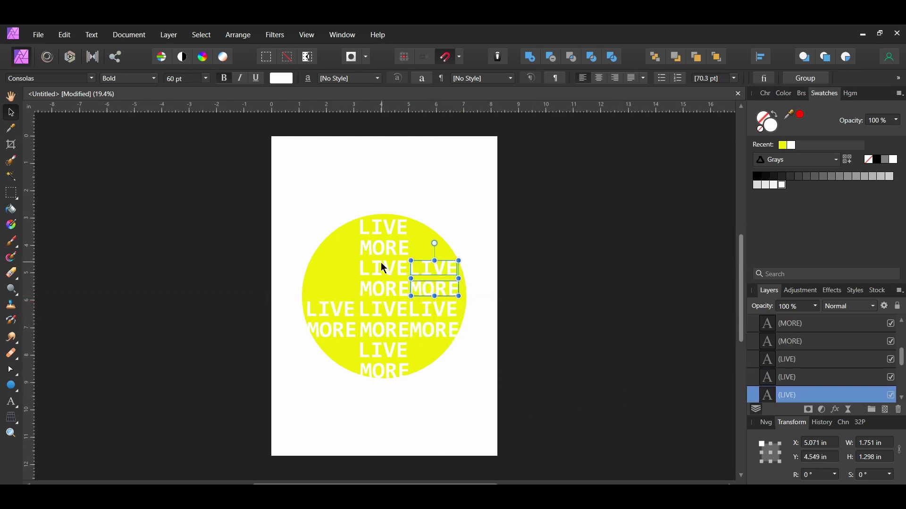
click(380, 269)
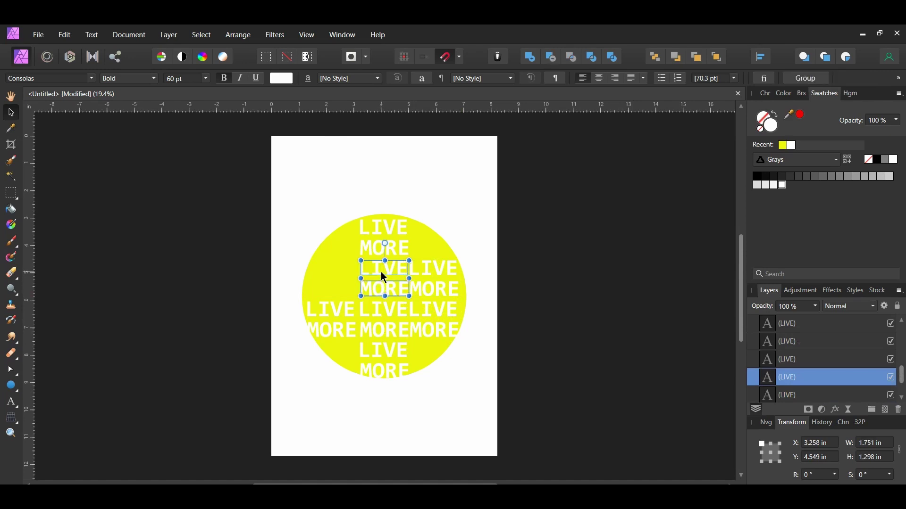
drag(385, 278, 331, 278)
drag(339, 336, 451, 359)
click(337, 269)
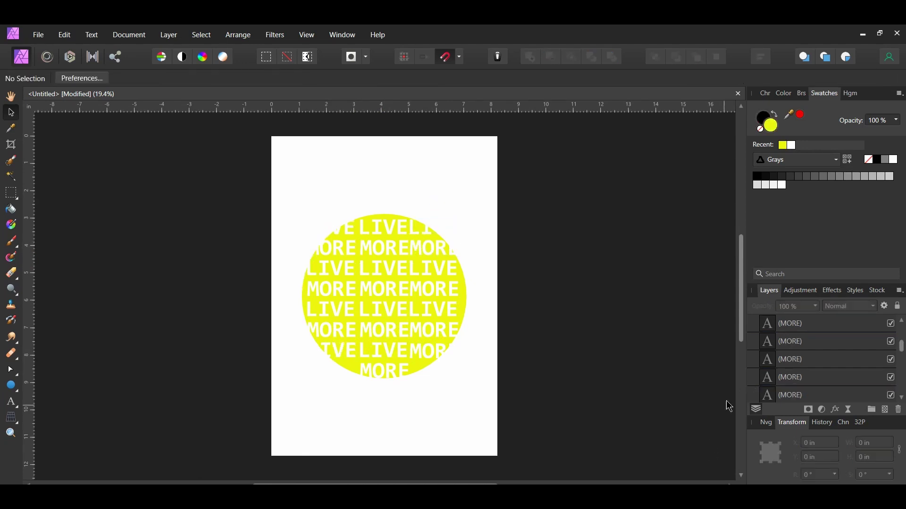
Step: Merge all the LIVE and MORE text layers into one curves object with the Add operation and fill it white
scroll(790, 326, up, 5)
click(793, 324)
scroll(797, 349, down, 10)
shift+click(790, 361)
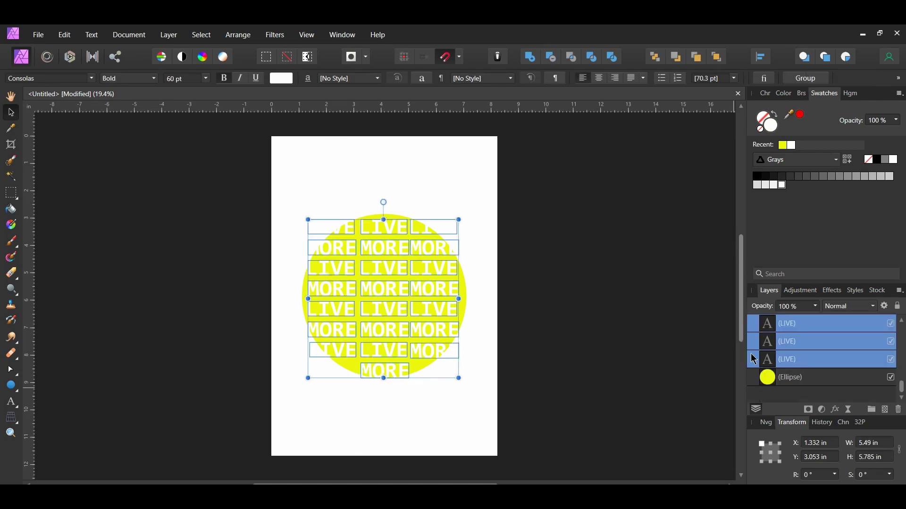
click(532, 58)
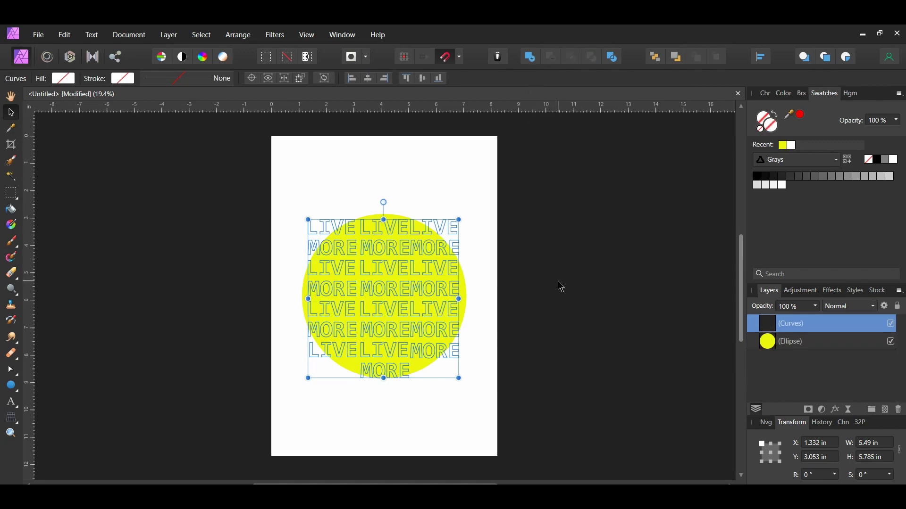
click(894, 160)
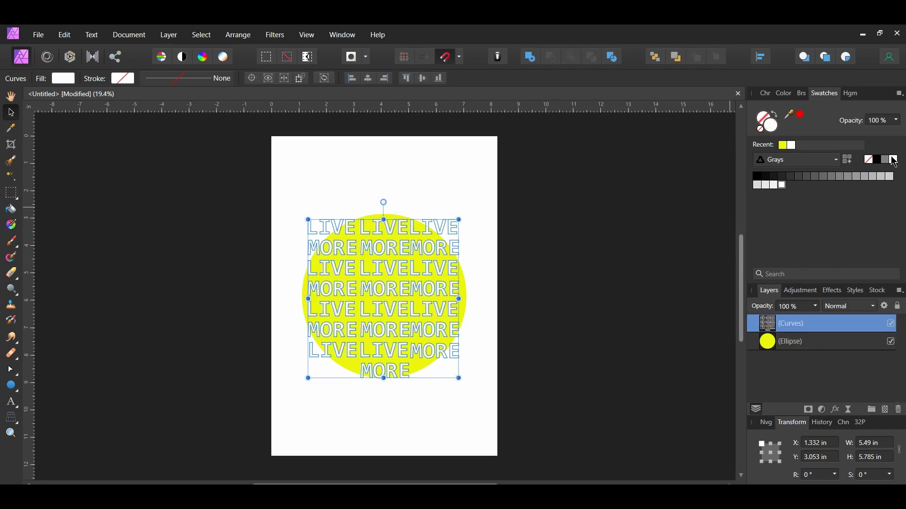
Step: Rasterize the merged text curves into a pixel layer and deselect it
right_click(819, 331)
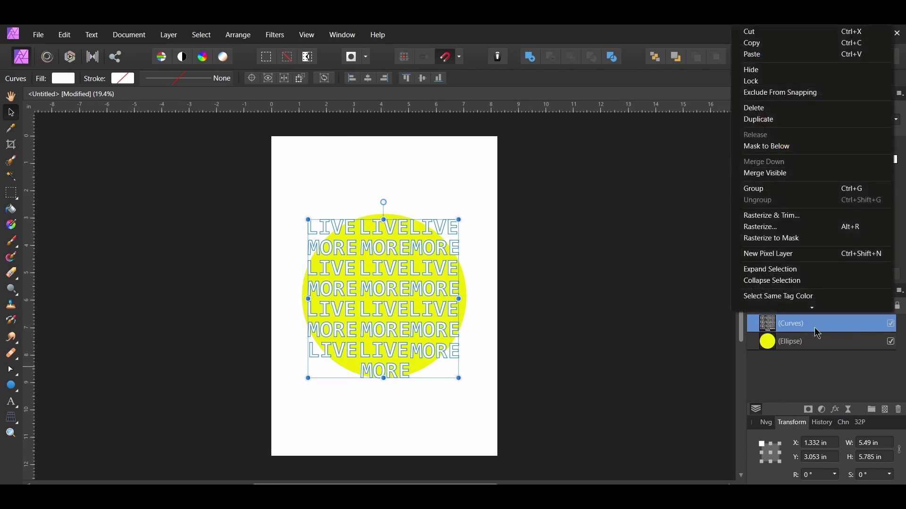
click(815, 235)
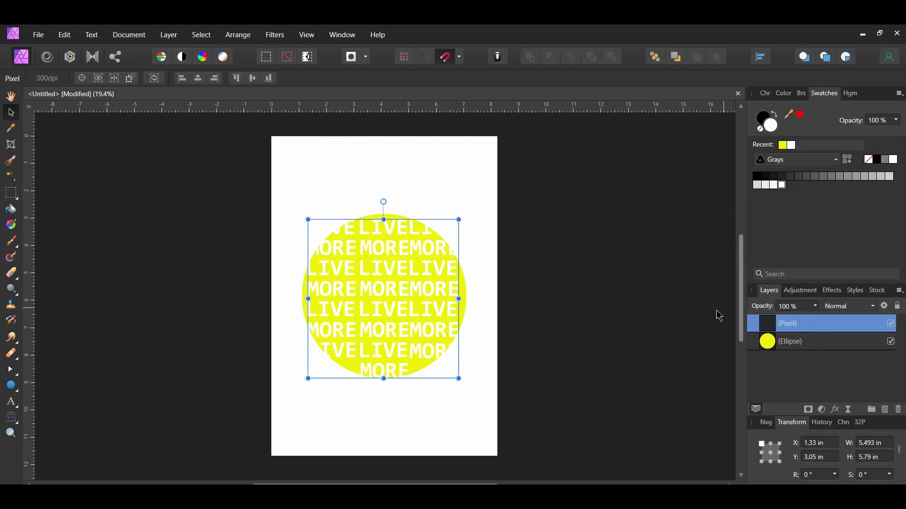
click(630, 317)
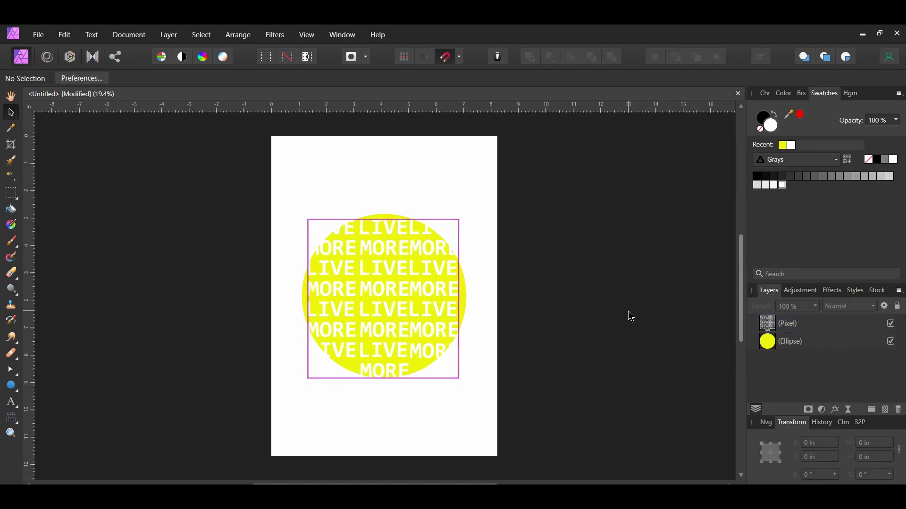
Step: Add a black-filled pixel layer as the page background beneath the yellow circle, and hide the circle
key(shift+x)
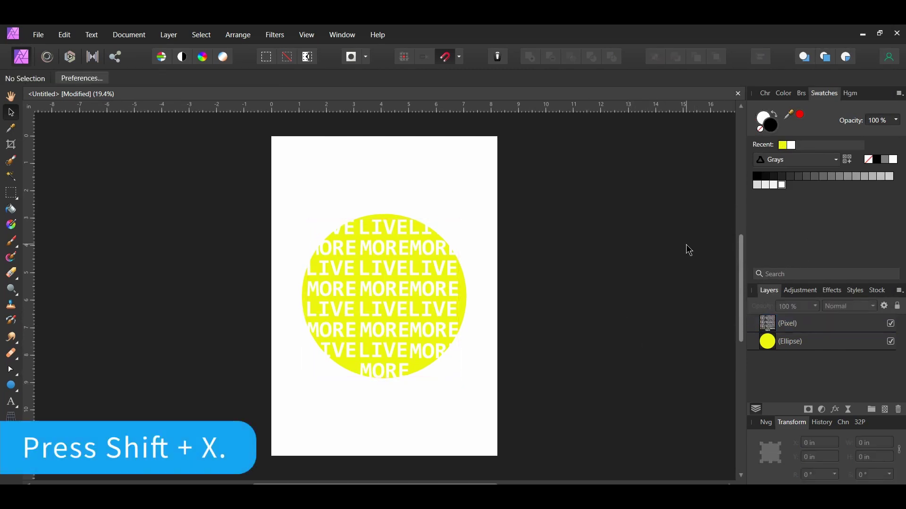
click(11, 210)
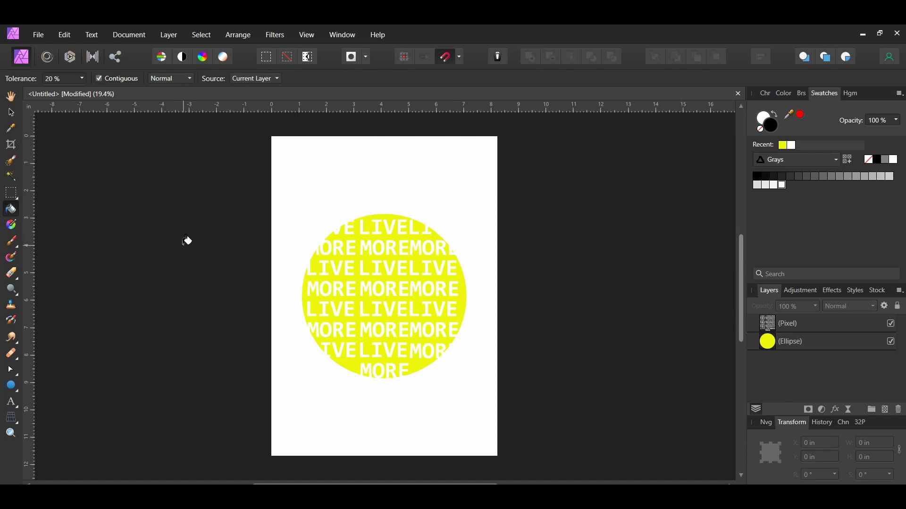
click(297, 206)
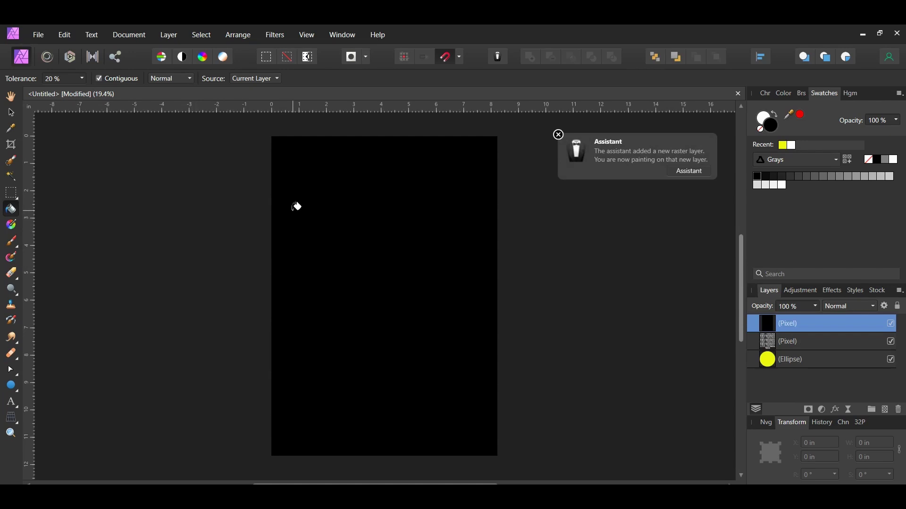
drag(766, 324, 749, 375)
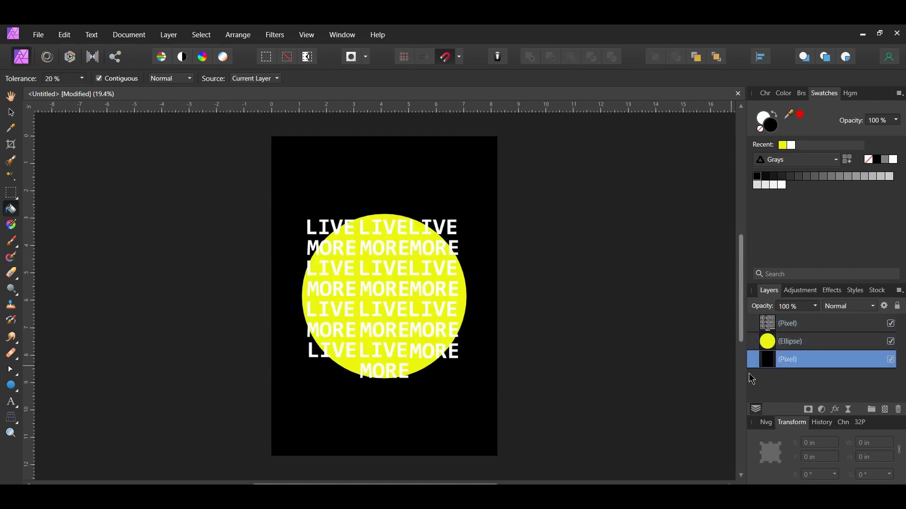
click(890, 342)
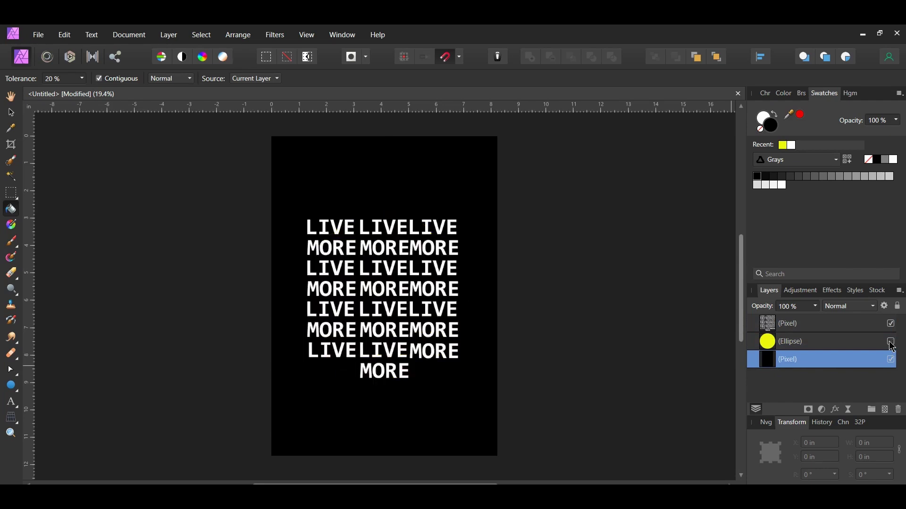
Step: Warp the rasterized text layer with freehand Liquify push strokes all over the lettering, apply the distortion, and duplicate the warped layer
key(v)
click(794, 326)
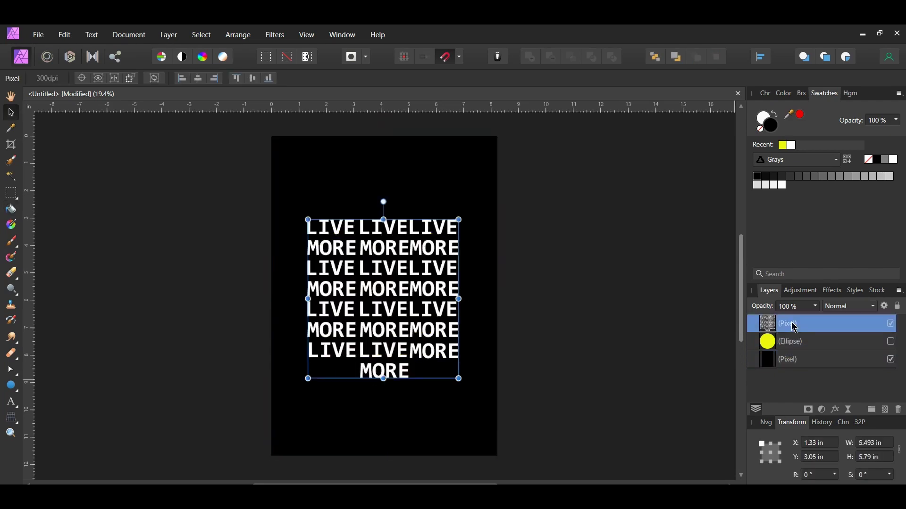
click(49, 58)
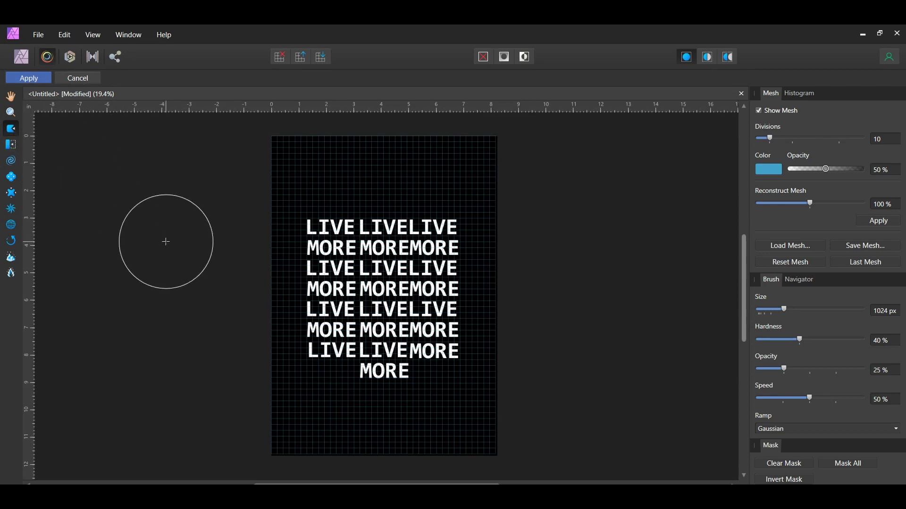
mouse_move(375, 235)
mouse_down()
mouse_move(446, 240)
mouse_move(456, 262)
mouse_move(429, 318)
mouse_move(358, 325)
mouse_move(330, 283)
mouse_move(404, 247)
mouse_move(317, 212)
mouse_move(404, 186)
mouse_move(469, 262)
mouse_move(404, 273)
mouse_move(467, 221)
mouse_move(324, 343)
mouse_move(486, 364)
mouse_move(365, 321)
mouse_move(410, 307)
mouse_move(469, 343)
mouse_move(438, 217)
mouse_move(345, 359)
mouse_move(430, 368)
mouse_move(384, 293)
mouse_move(607, 441)
mouse_up()
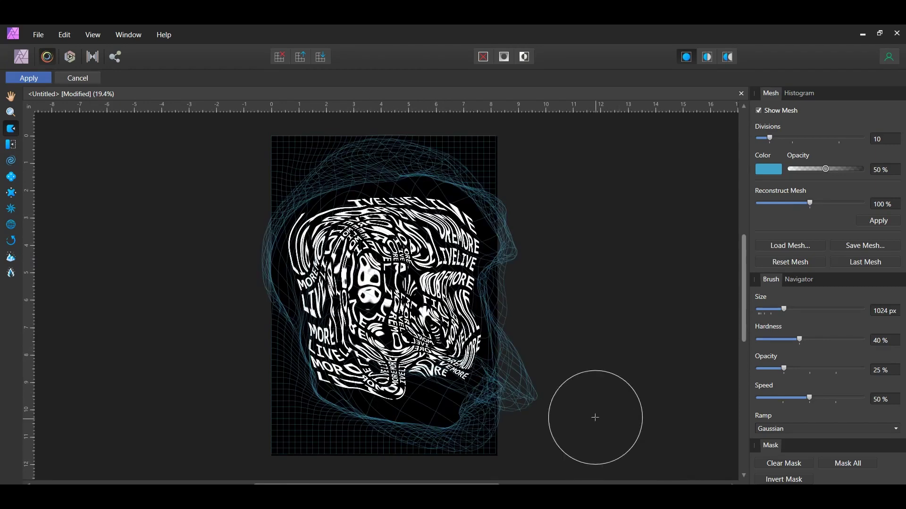
click(21, 79)
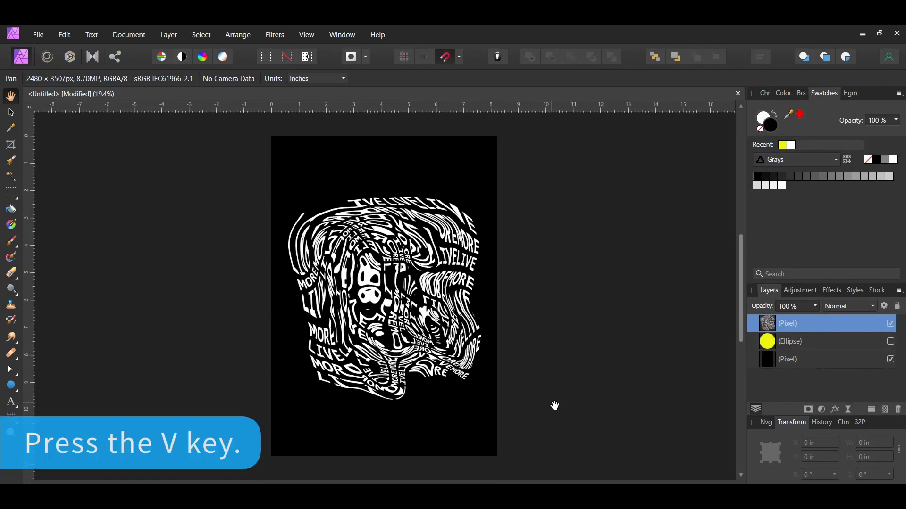
key(v)
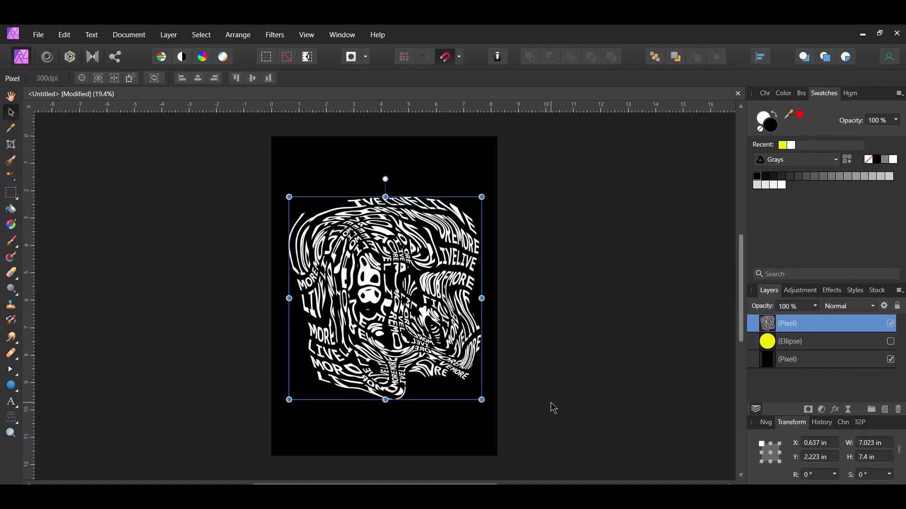
key(ctrl+j)
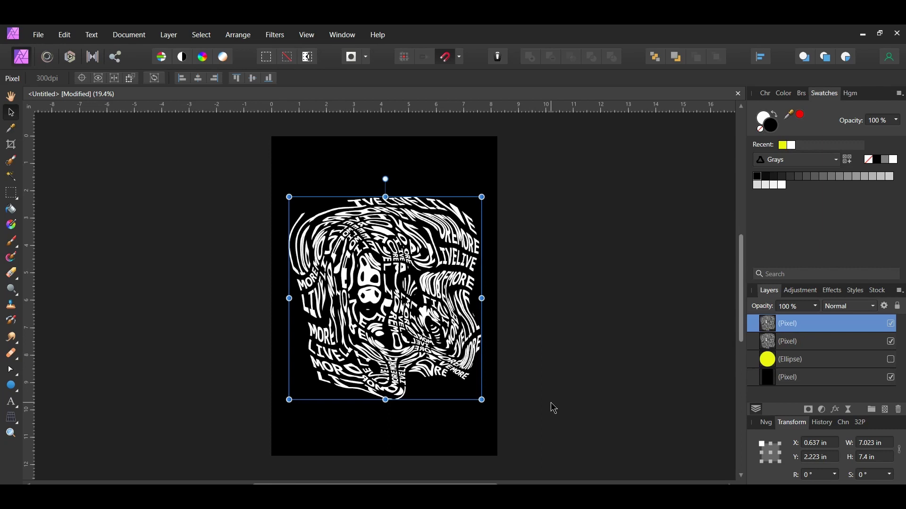
Step: Hide both warped text layers and make the yellow circle visible and selected
shift+click(854, 342)
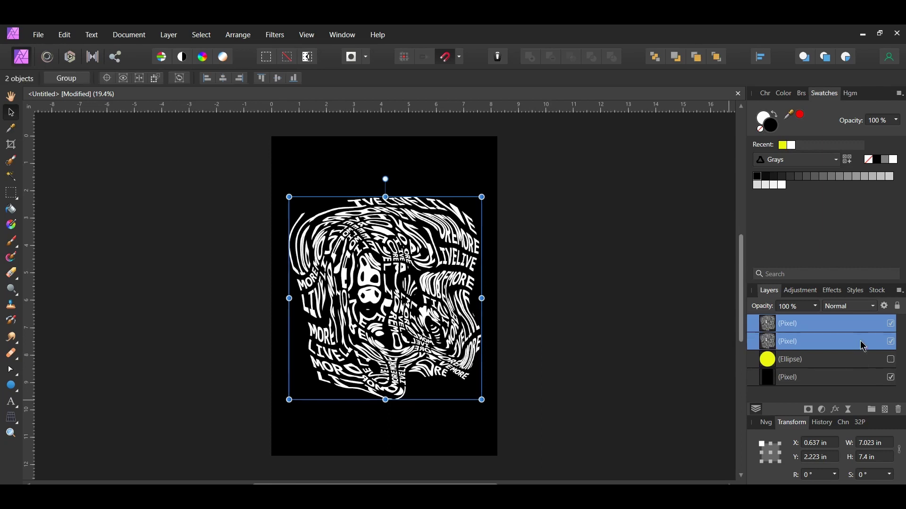
click(891, 344)
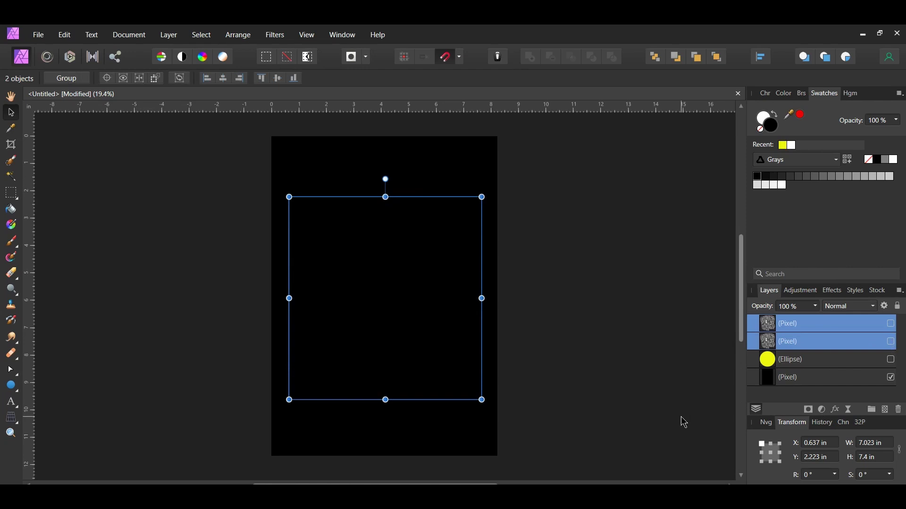
click(882, 360)
click(891, 360)
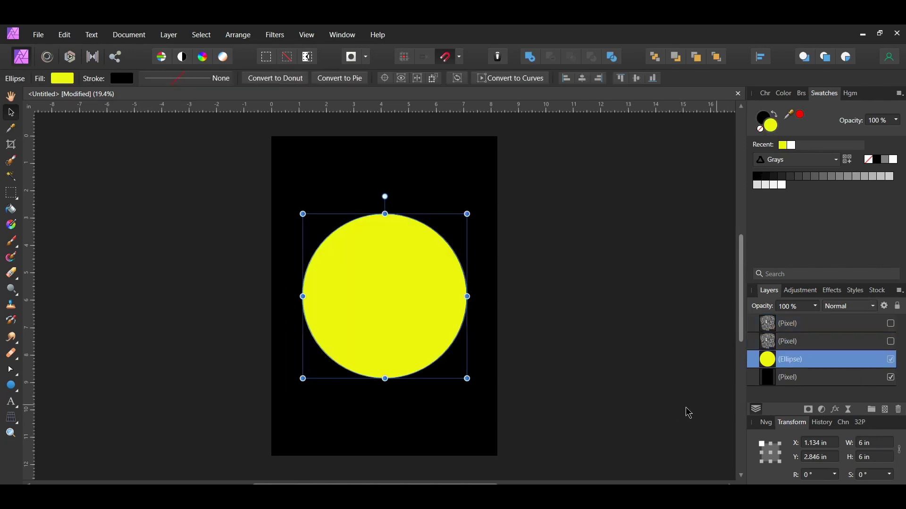
Step: Duplicate the yellow circle, resize the copy to about 4.7 in at the upper right, and shrink the original to about 5.5 in at lower left
key(ctrl+j)
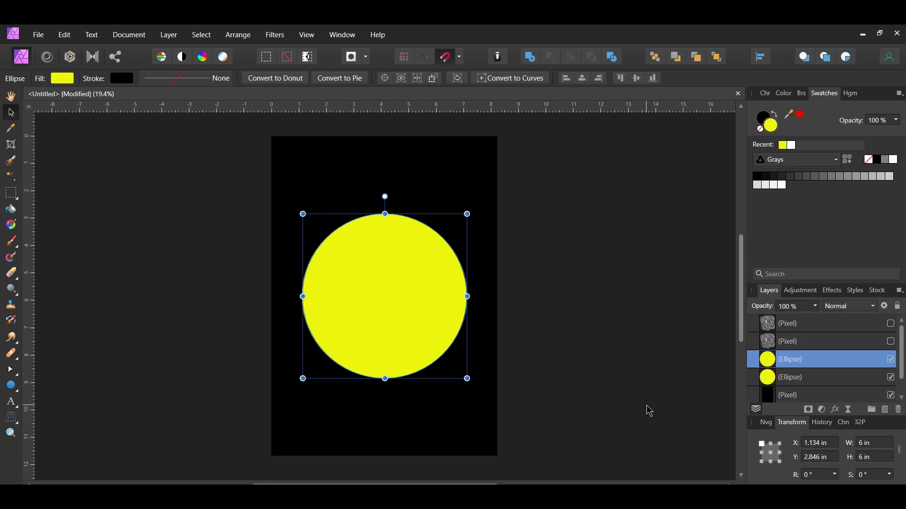
drag(467, 214, 464, 211)
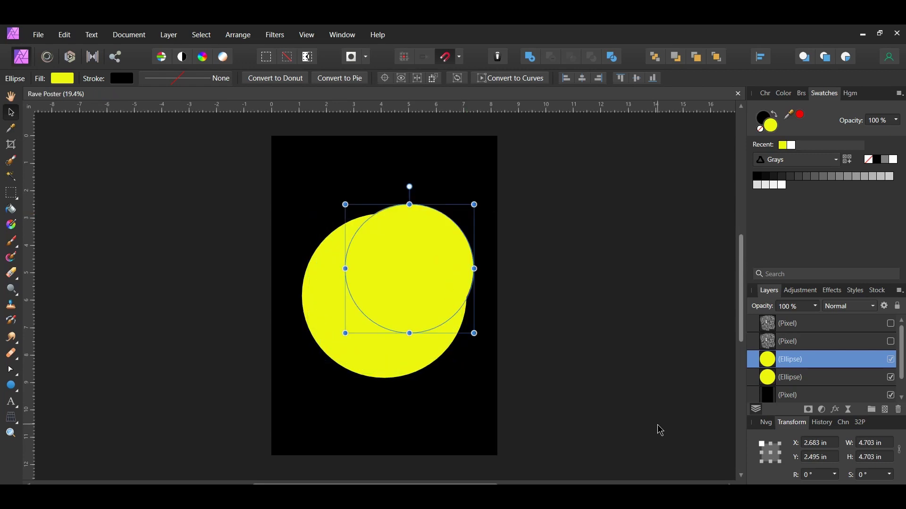
click(396, 370)
mouse_move(467, 378)
mouse_down()
mouse_move(460, 362)
mouse_move(458, 384)
mouse_up()
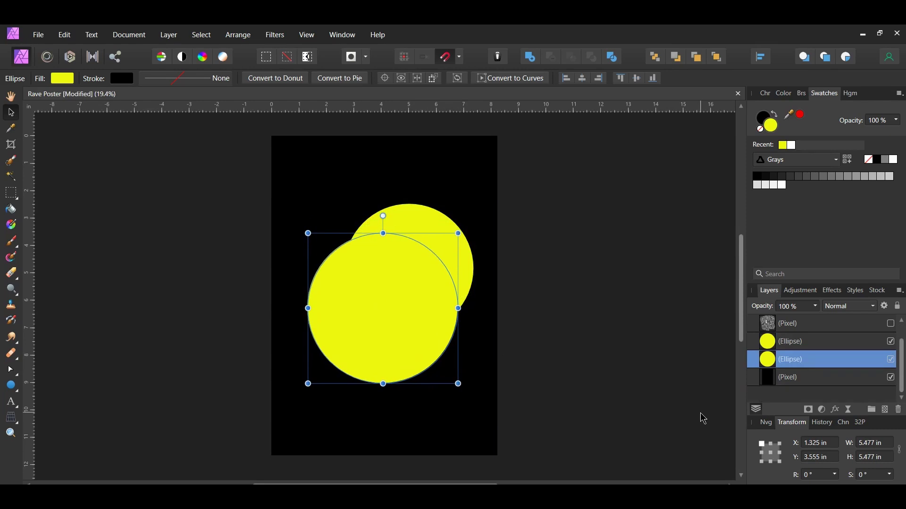
Step: Fill the larger, lower-left circle with the colour CED7BC
double_click(769, 125)
double_click(754, 240)
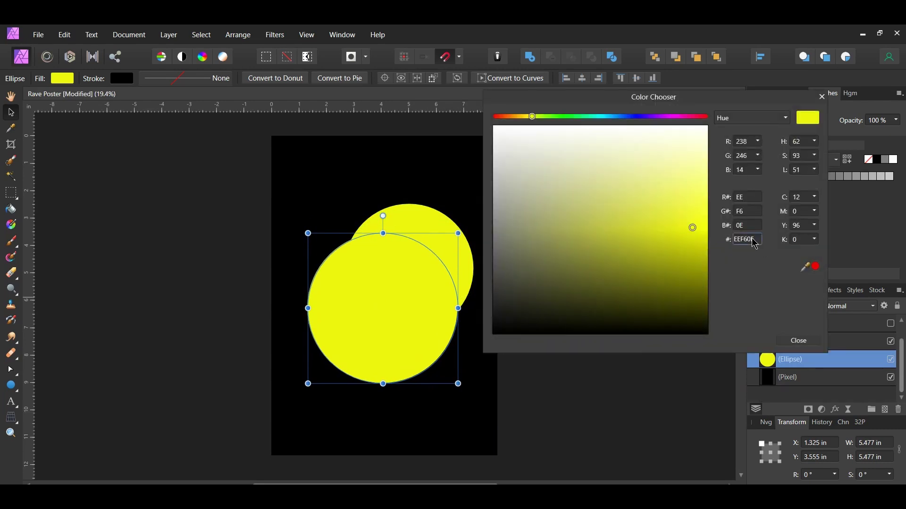
text(CED7BC)
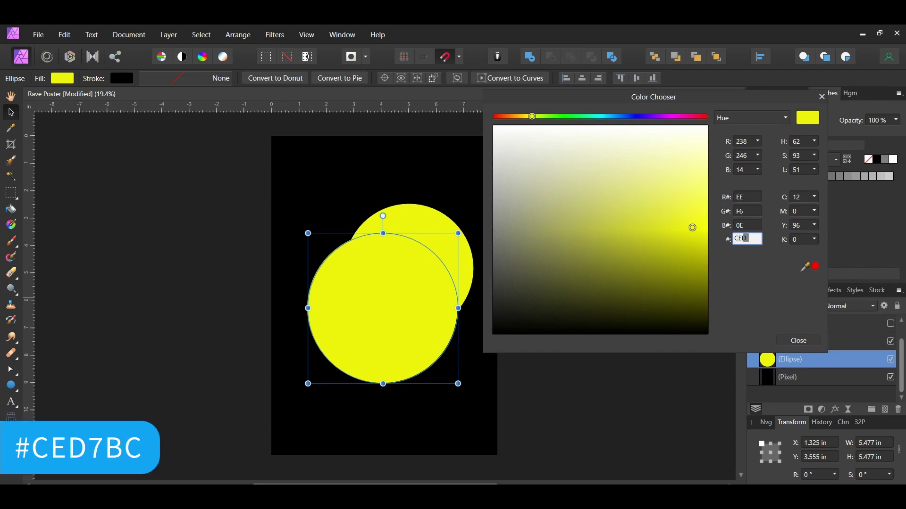
key(Return)
click(801, 344)
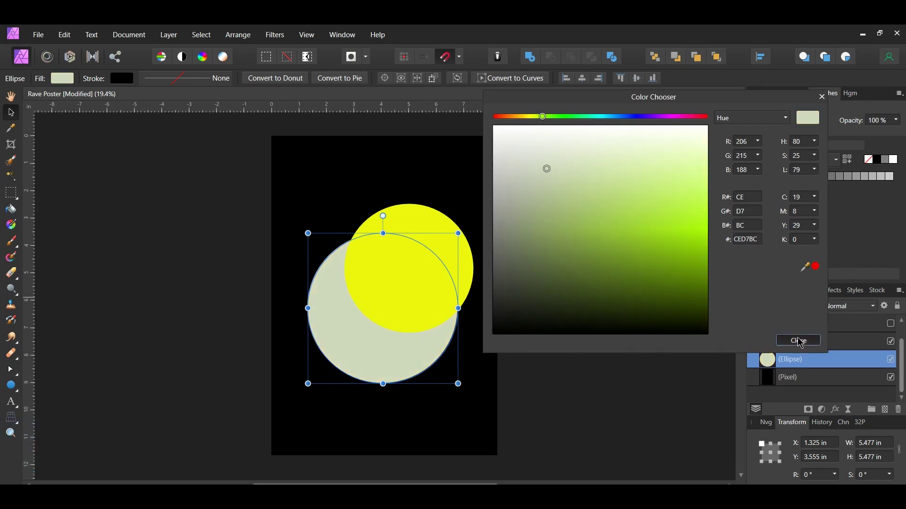
Step: Select both hidden warped text layers and make them visible over the circles
scroll(825, 359, up, 1)
click(830, 324)
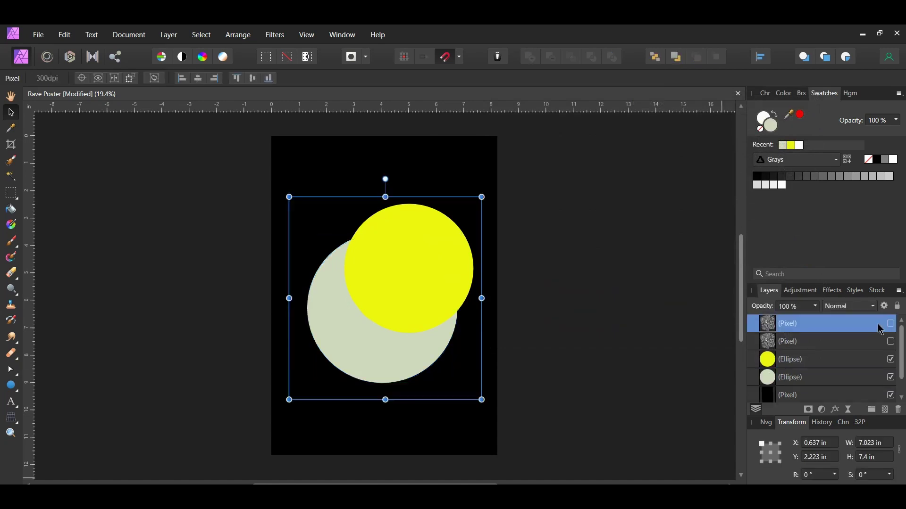
shift+click(831, 341)
click(890, 324)
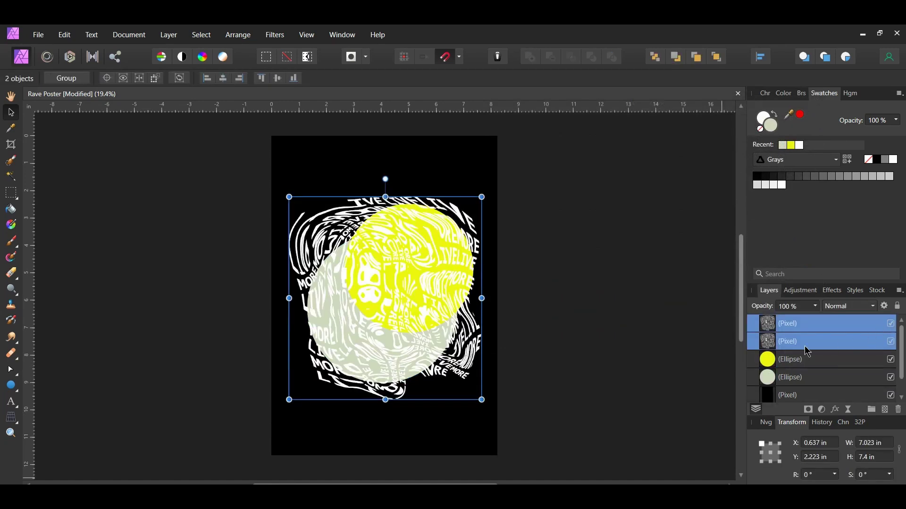
Step: Clip one warped text layer inside each circle and enlarge the lettering within the lower circle
click(760, 325)
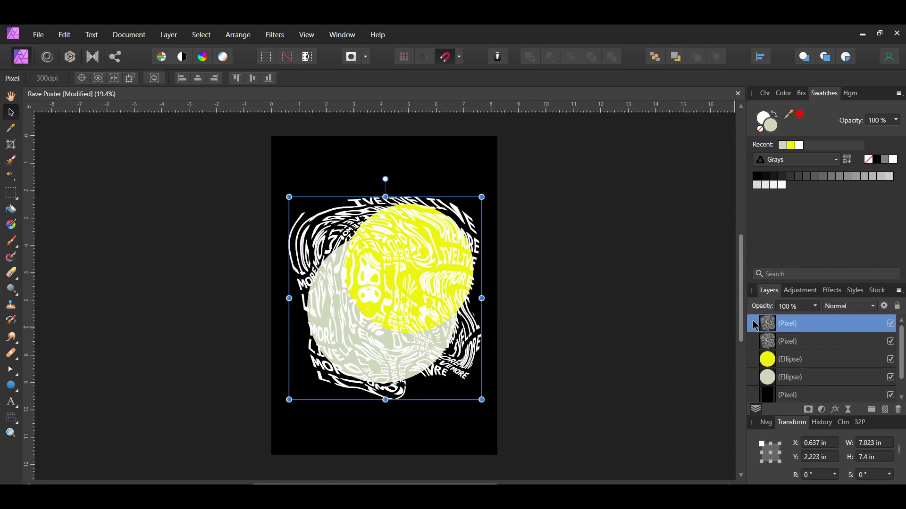
drag(760, 325, 785, 364)
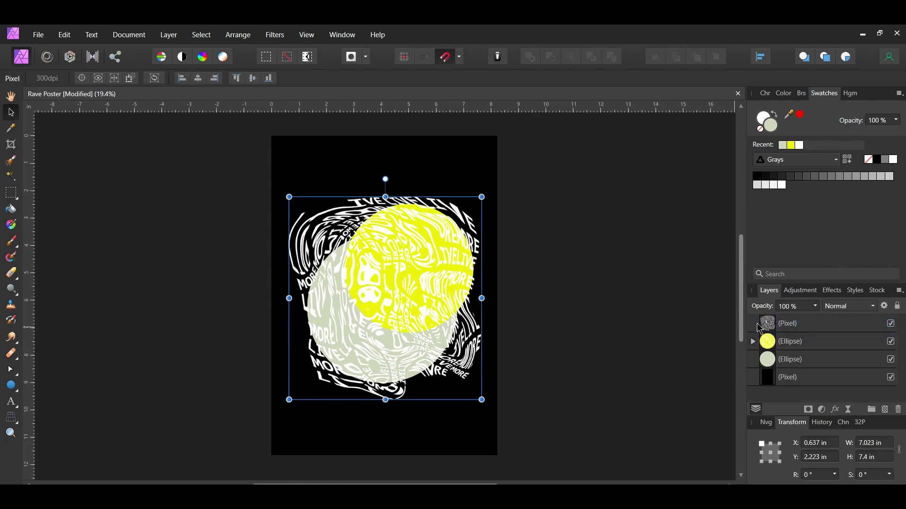
drag(757, 327, 789, 364)
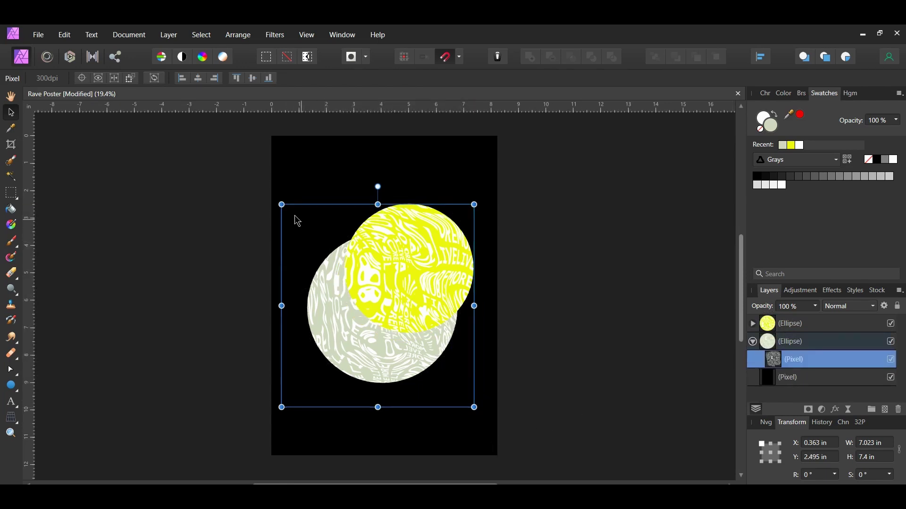
drag(281, 205, 272, 193)
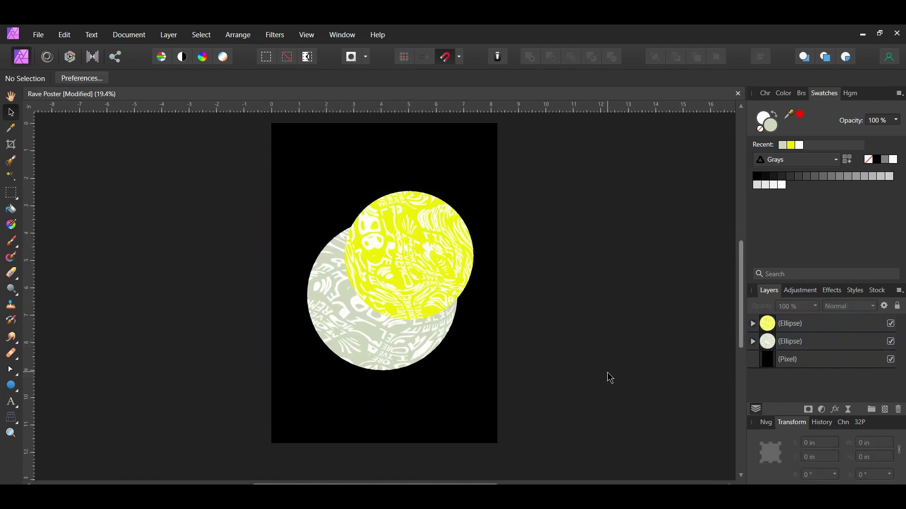
Step: Rasterize the yellow circle and the pale green circle with their clipped lettering into pixel layers, and deselect them
right_click(801, 325)
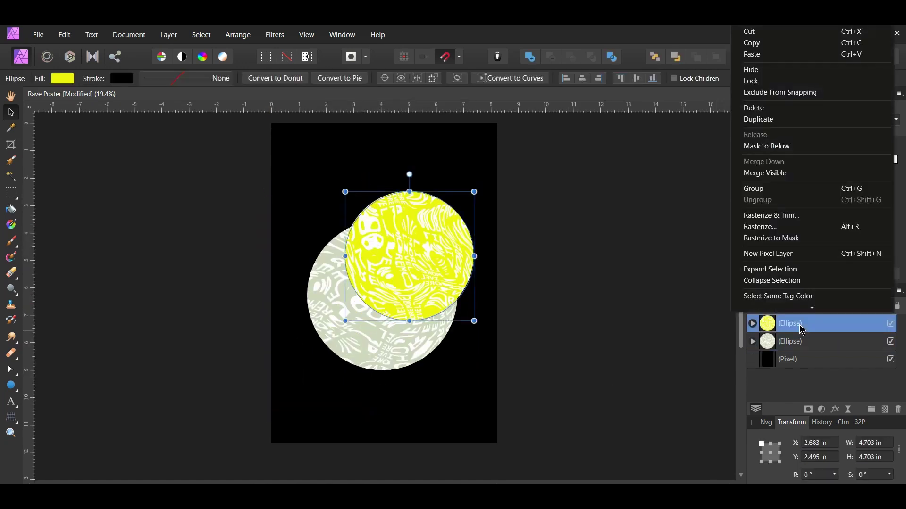
click(795, 228)
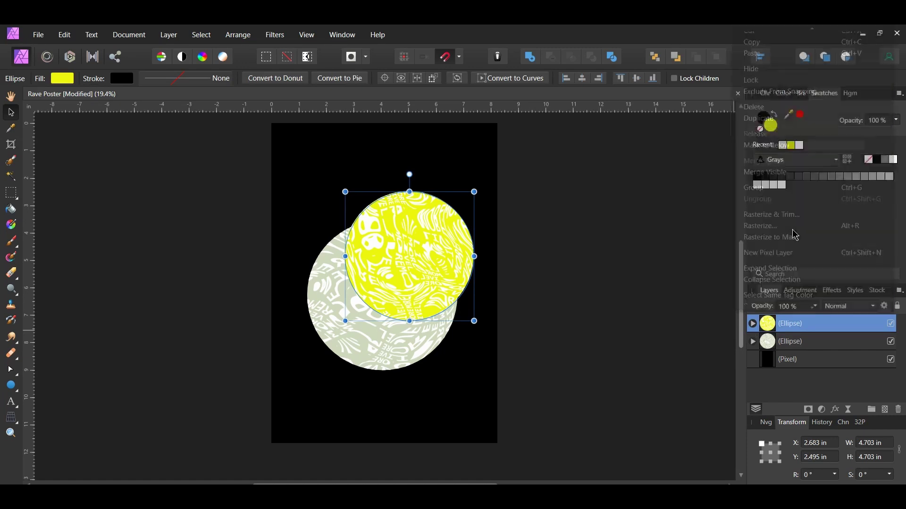
right_click(795, 342)
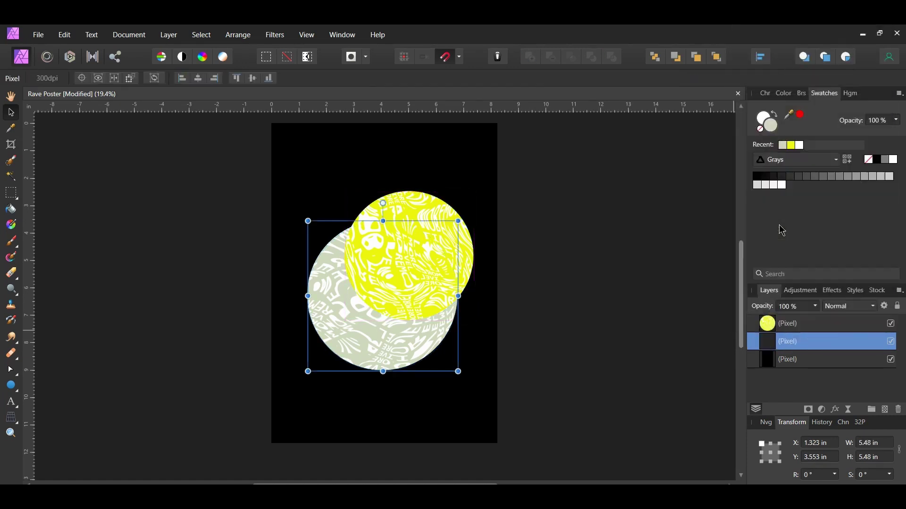
click(680, 433)
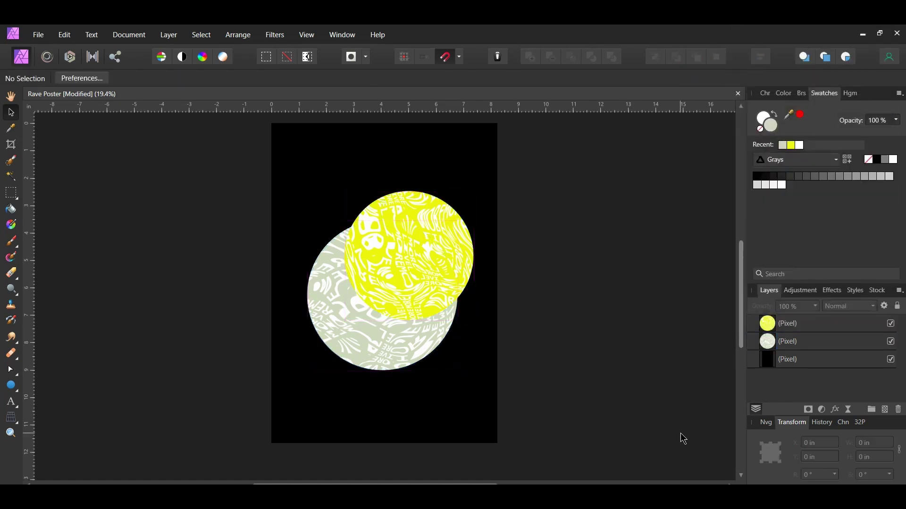
Step: Draw a small circle about 0.2 in wide near the poster's upper-left corner and fill it white
scroll(683, 438, up, 1)
click(10, 386)
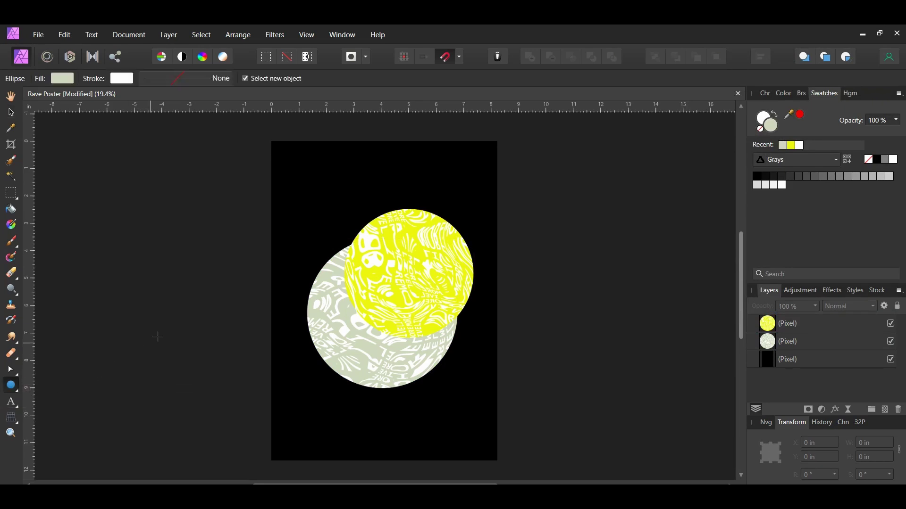
drag(284, 149, 291, 157)
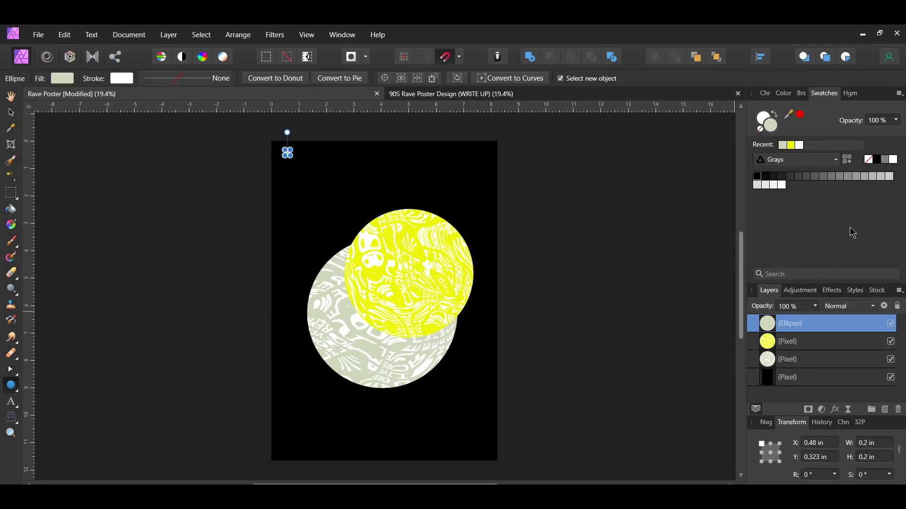
click(895, 160)
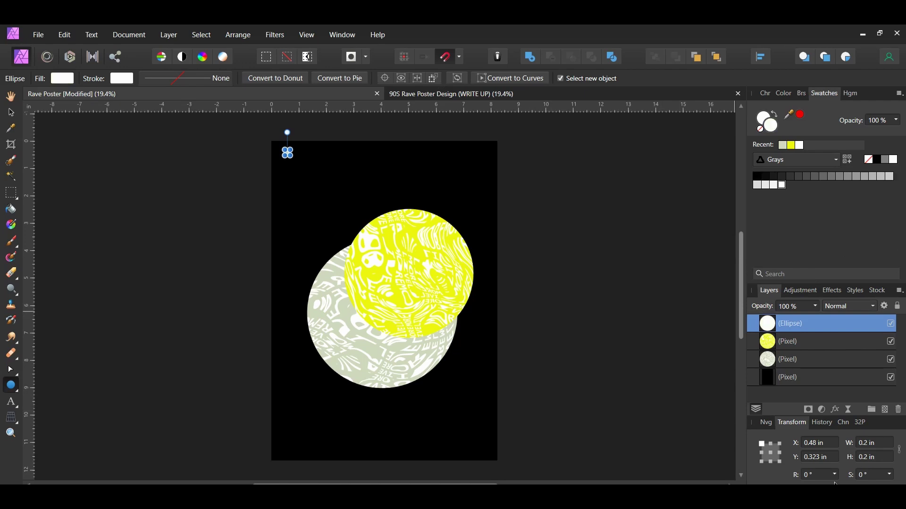
Step: Duplicate the small white dot horizontally into an evenly spaced row of four
scroll(376, 158, up, 3)
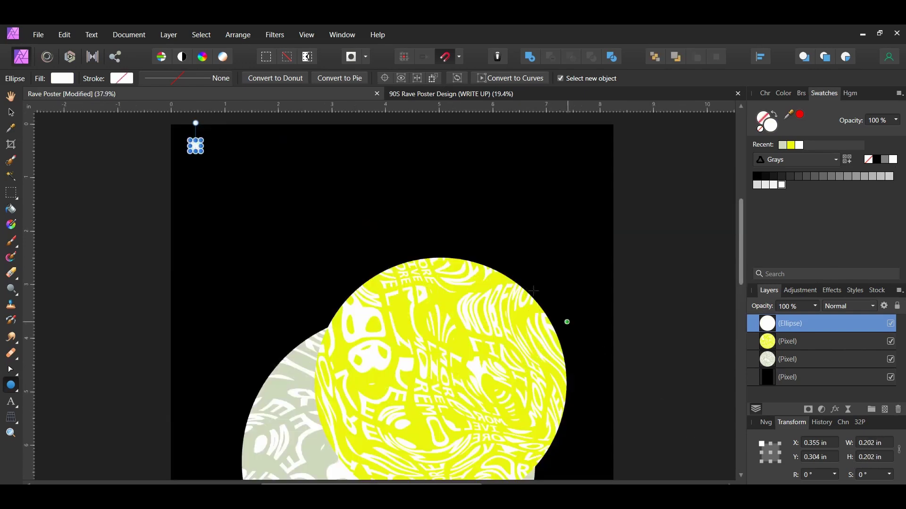
drag(195, 143, 213, 144)
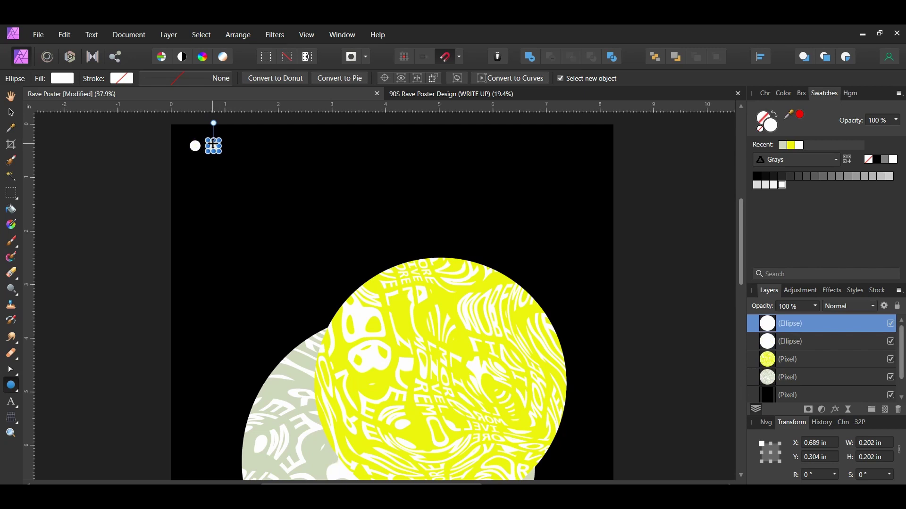
key(ctrl+j)
key(ctrl+j)
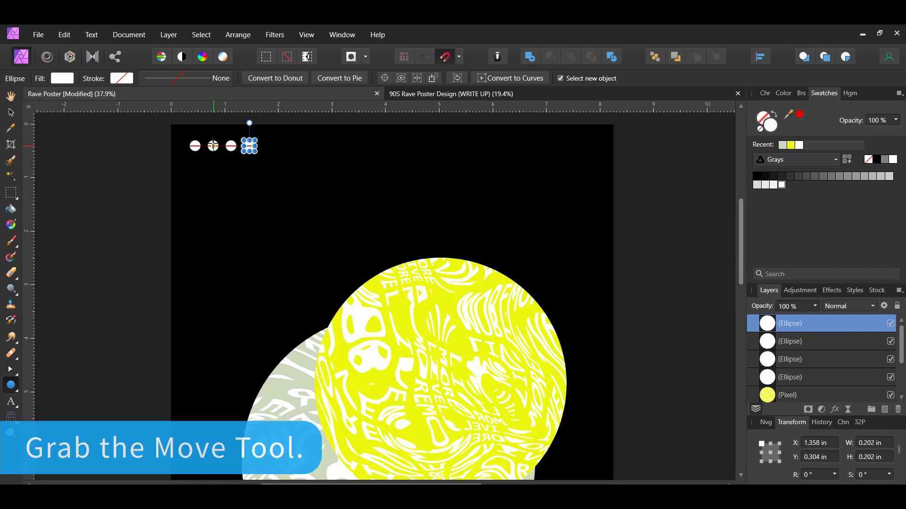
Step: Select the row of four dots and duplicate it downward at equal spacing to form a four-by-four grid
key(v)
drag(138, 138, 278, 168)
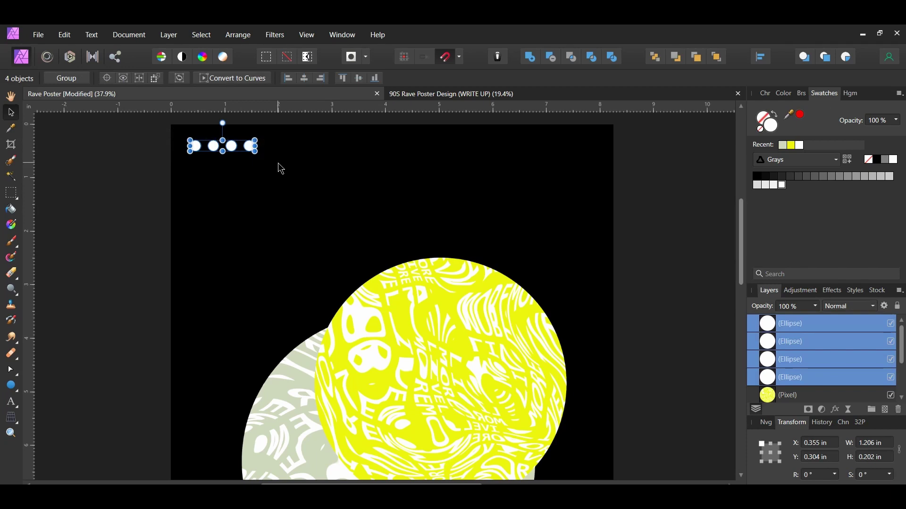
drag(213, 145, 216, 164)
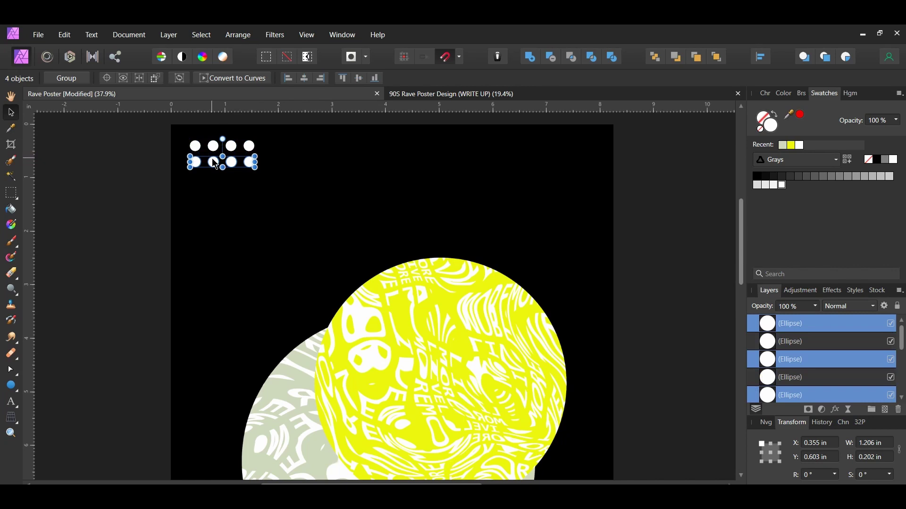
key(ctrl+j)
key(ctrl+j)
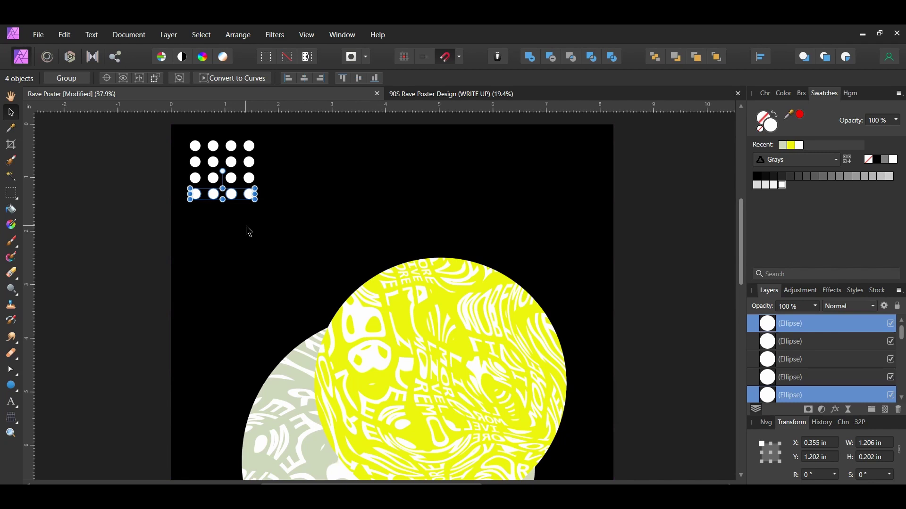
Step: Group the sixteen dots and place a duplicate of the group in the poster's lower-right corner
click(136, 202)
drag(150, 127, 277, 231)
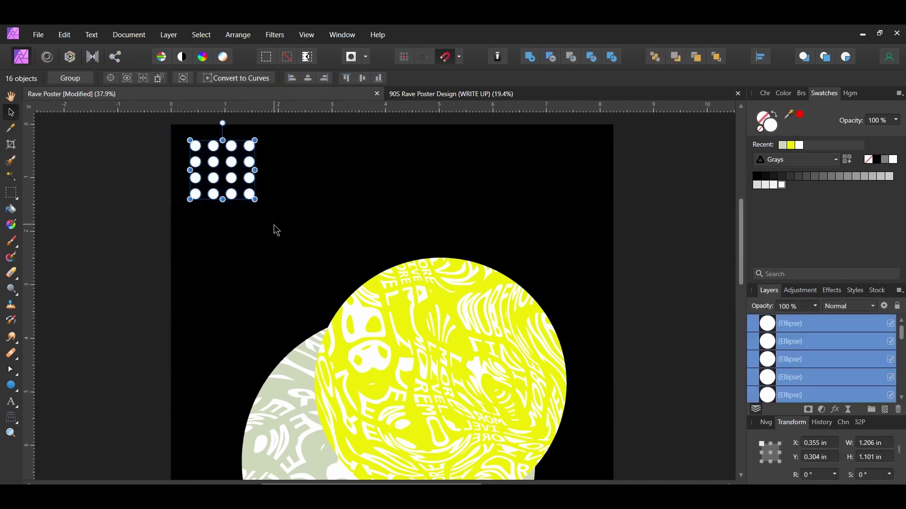
key(ctrl+g)
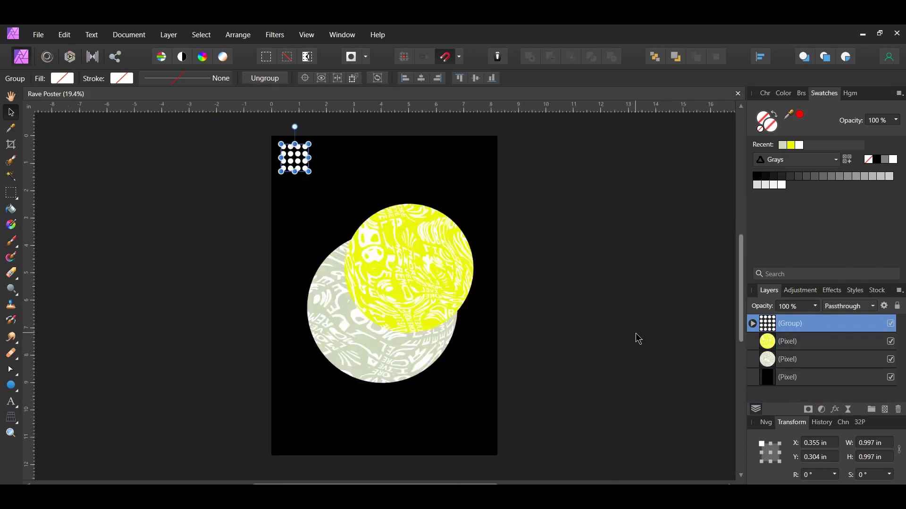
key(ctrl+j)
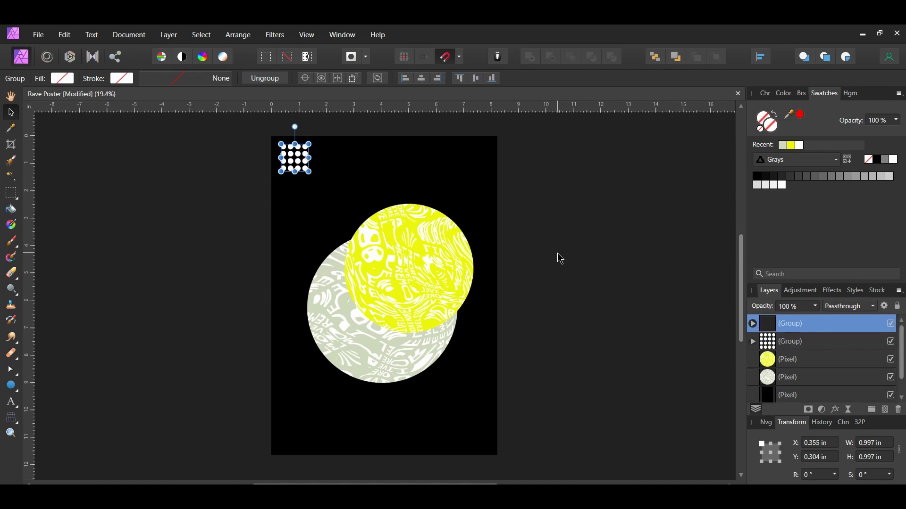
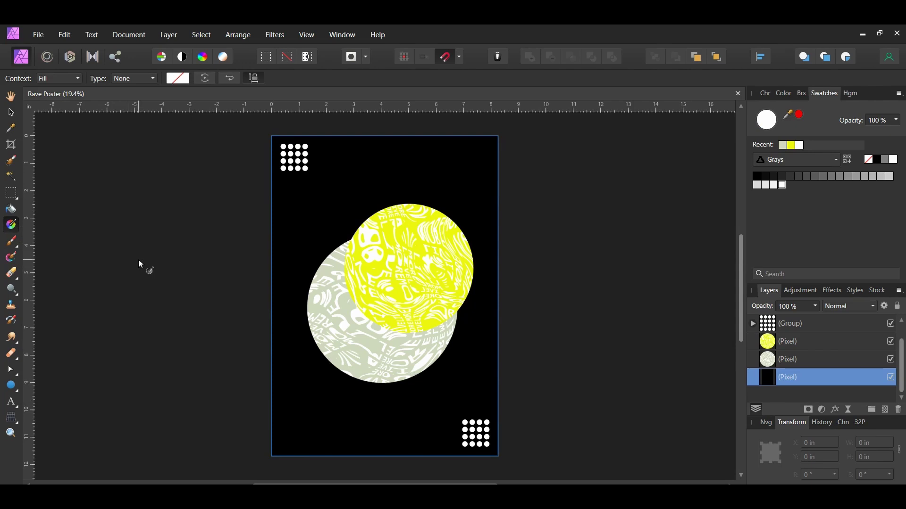
Step: Apply a horizontal linear gradient across the full width of the poster background and set its left end colour to #6FFF98
drag(271, 296, 501, 307)
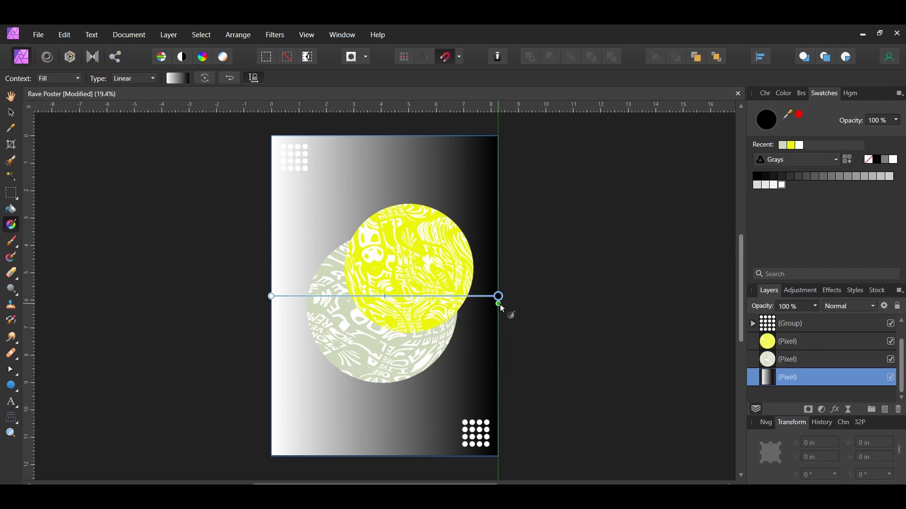
click(270, 296)
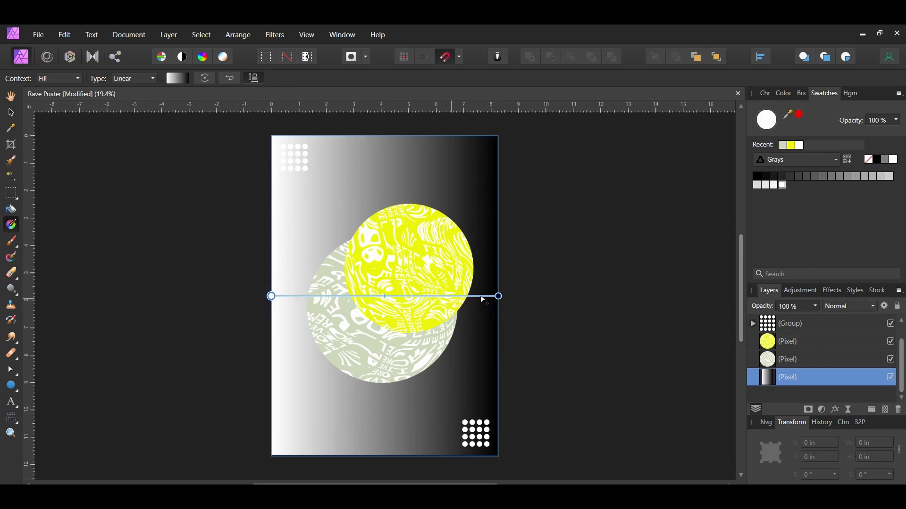
click(761, 128)
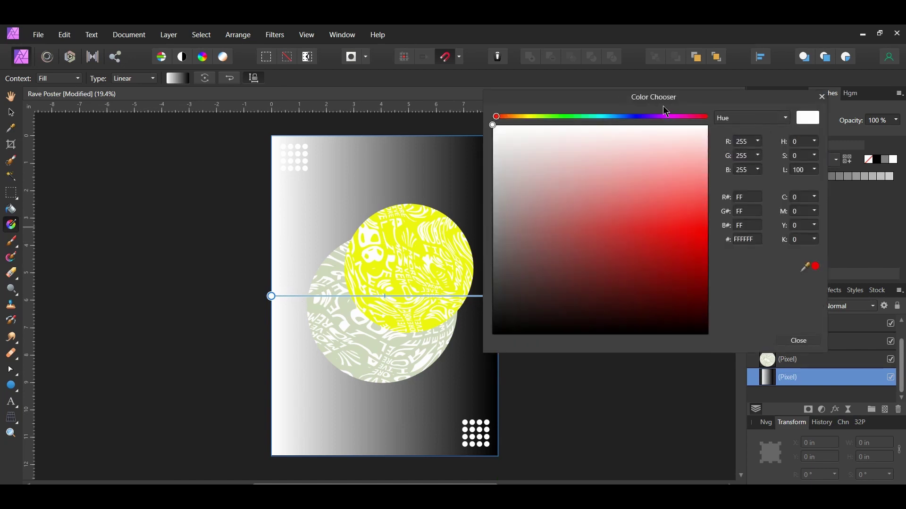
drag(664, 104, 703, 99)
click(784, 236)
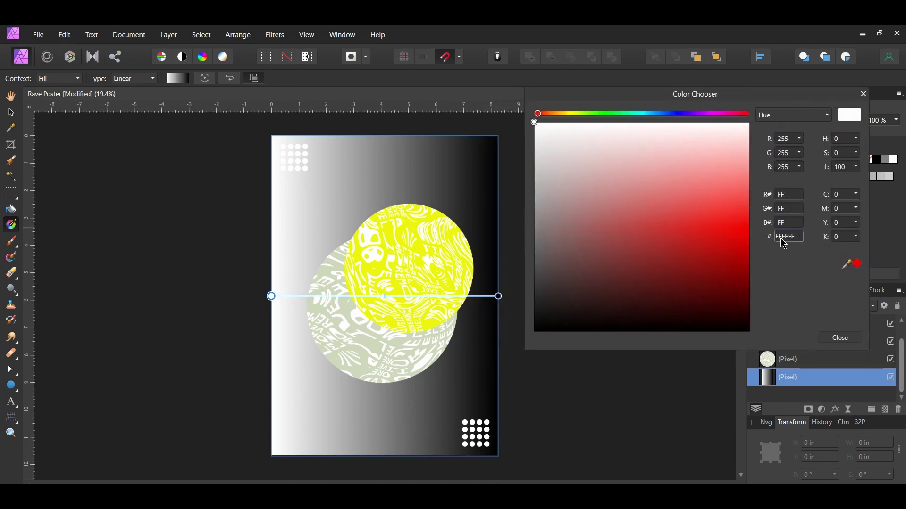
text(6)
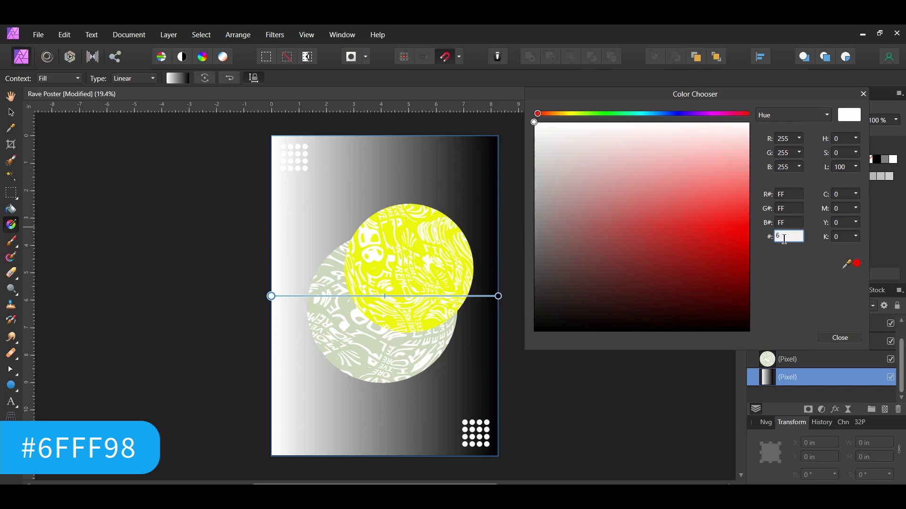
text(FFF98)
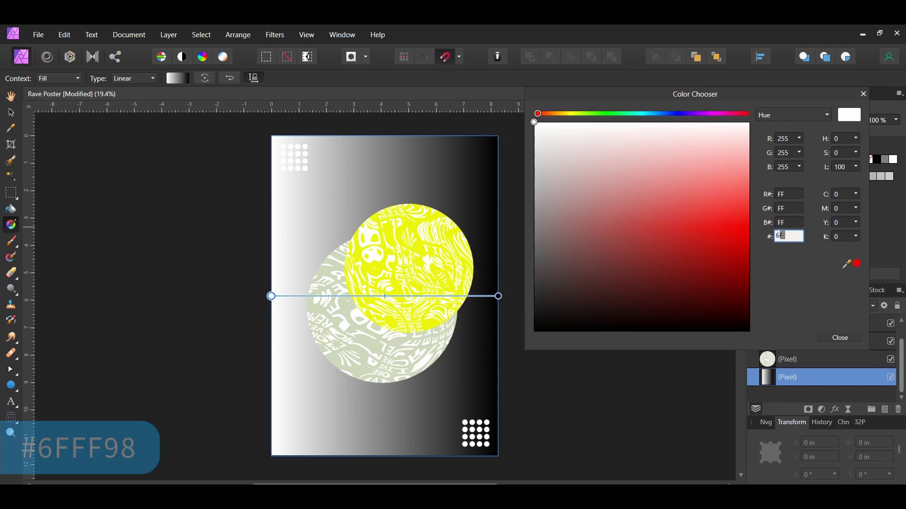
key(Return)
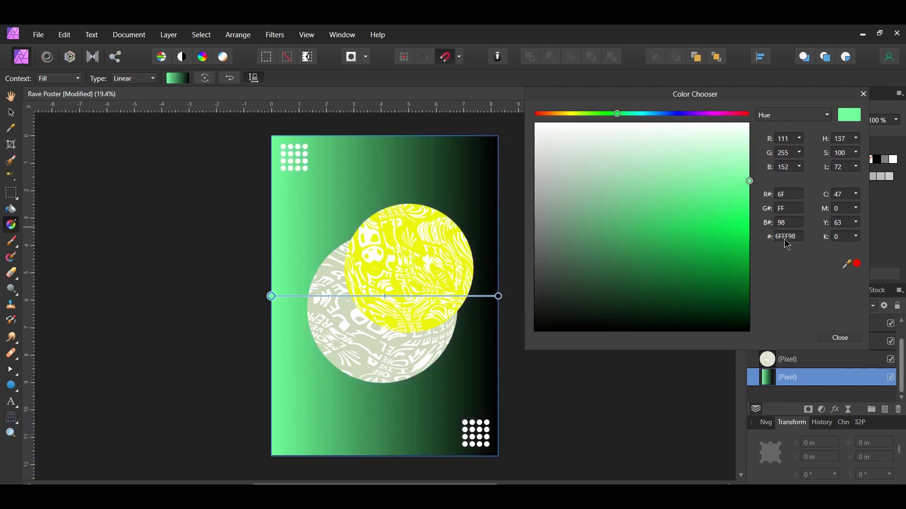
Step: Add a gradient stop about one-sixth of the way from the poster's left edge and colour it #FF6FEE
click(308, 296)
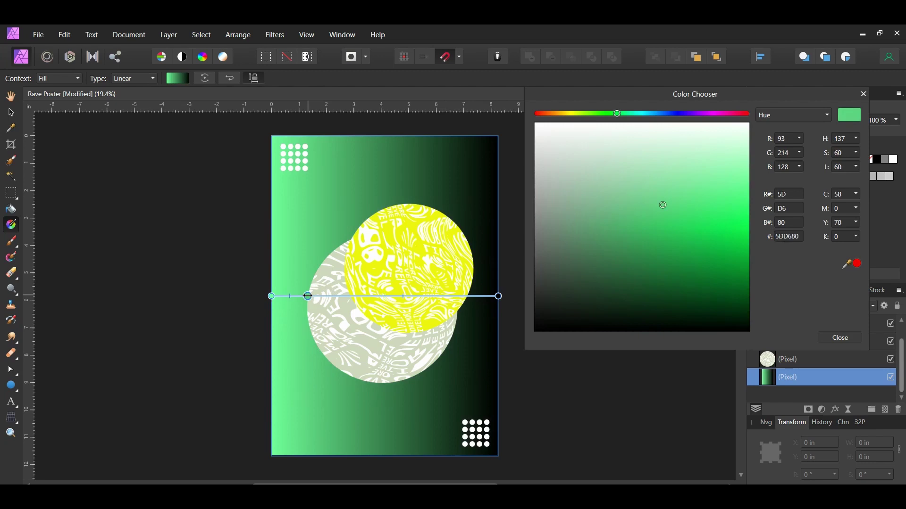
click(789, 236)
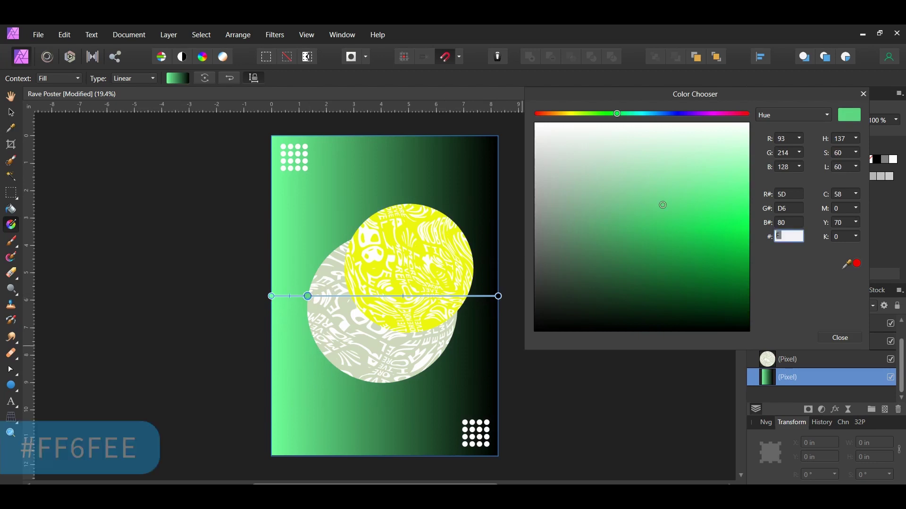
text(FF6)
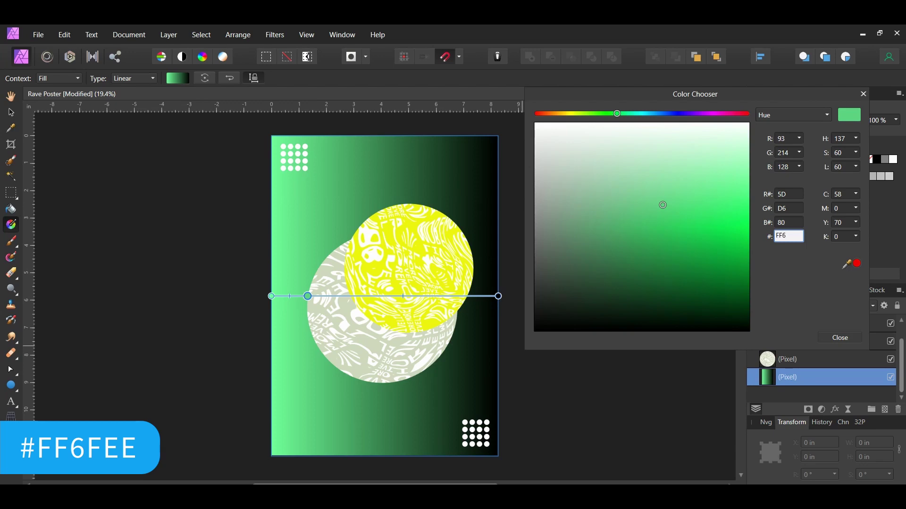
text(FEE)
key(Return)
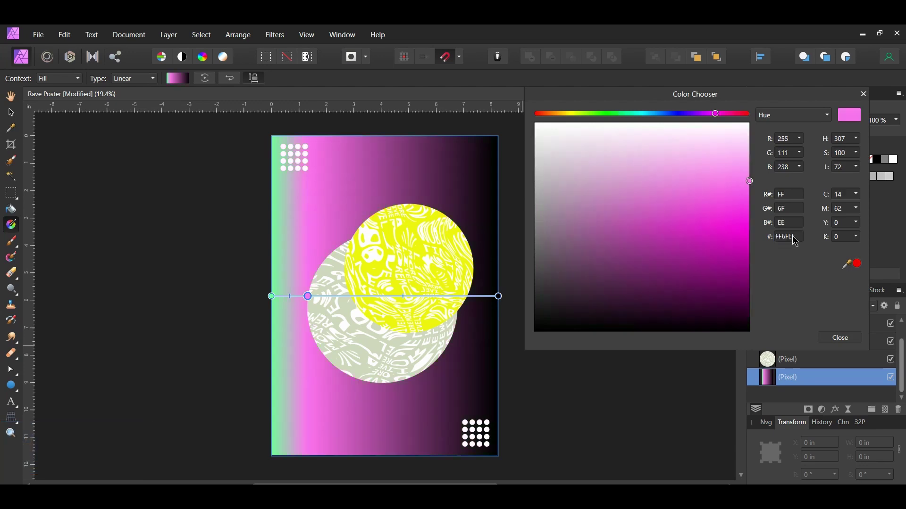
Step: Add a #6F8AFF stop just left of the gradient's middle and shift the pink stop slightly to the right
click(380, 296)
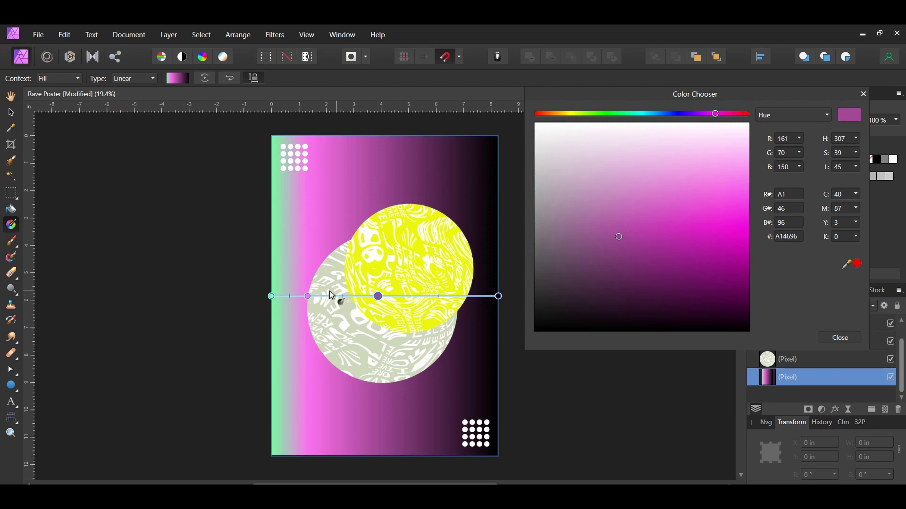
drag(308, 297, 317, 297)
click(784, 236)
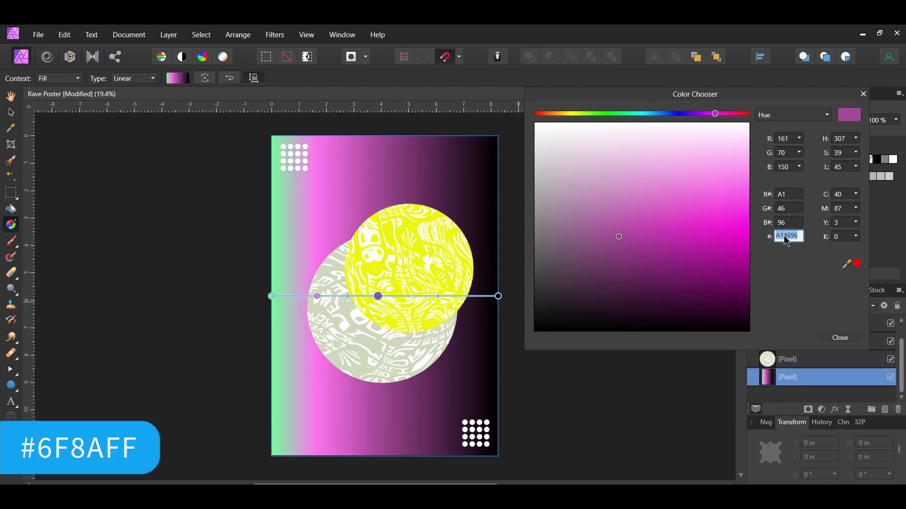
text(6F8AFF)
key(Return)
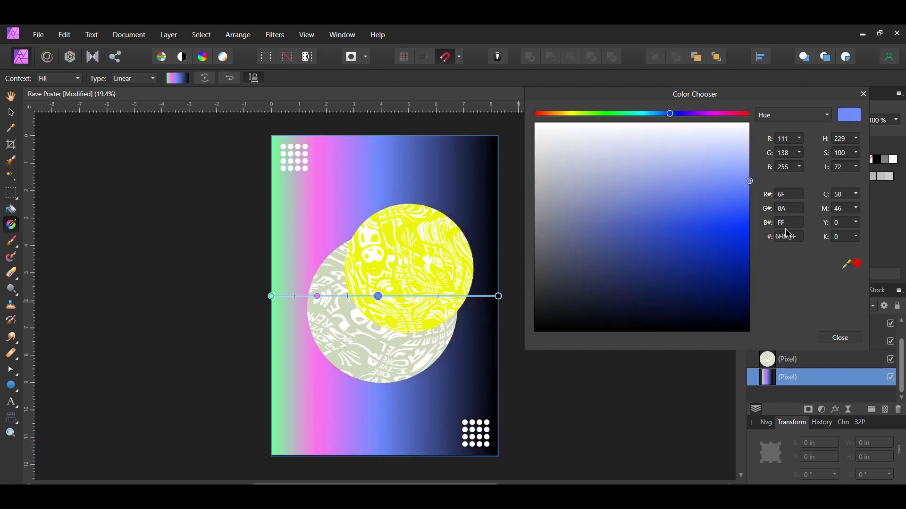
Step: Add a gradient stop about 70% of the way across the poster and colour it #FF6F6F
click(431, 296)
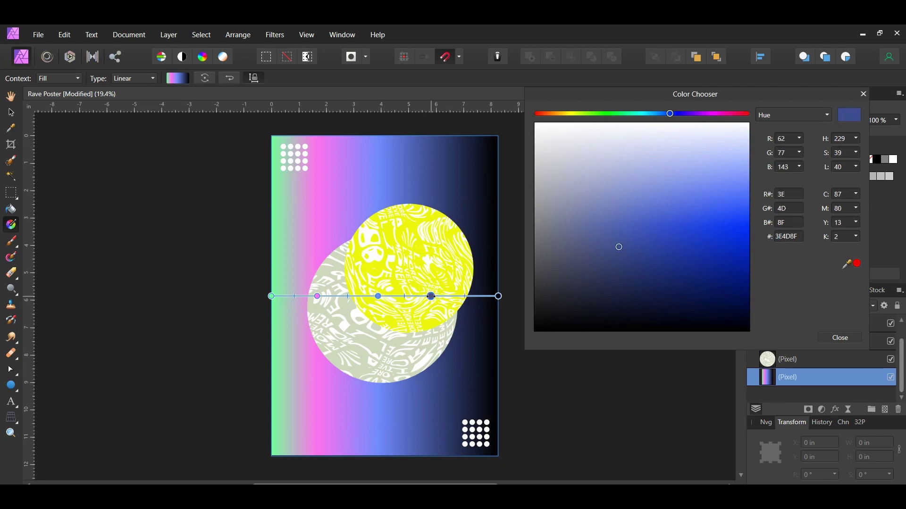
click(790, 237)
text(FF)
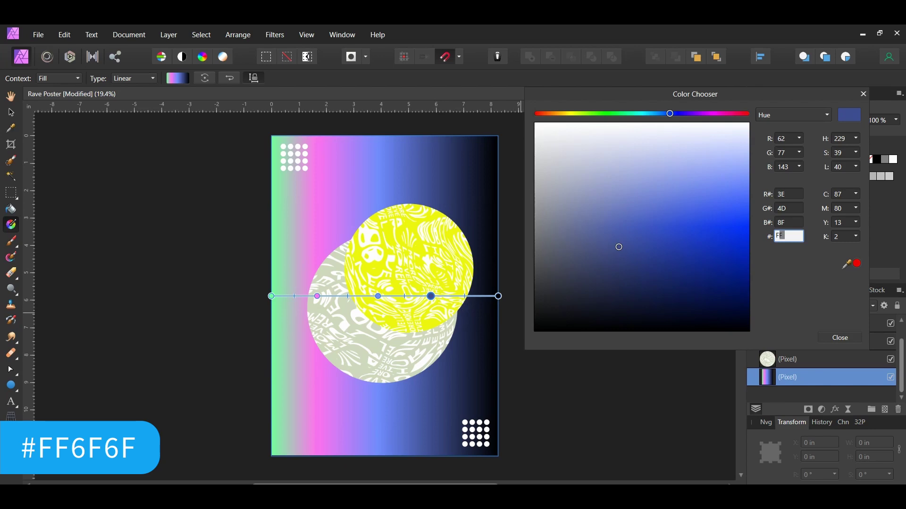
text(6F6F)
key(Return)
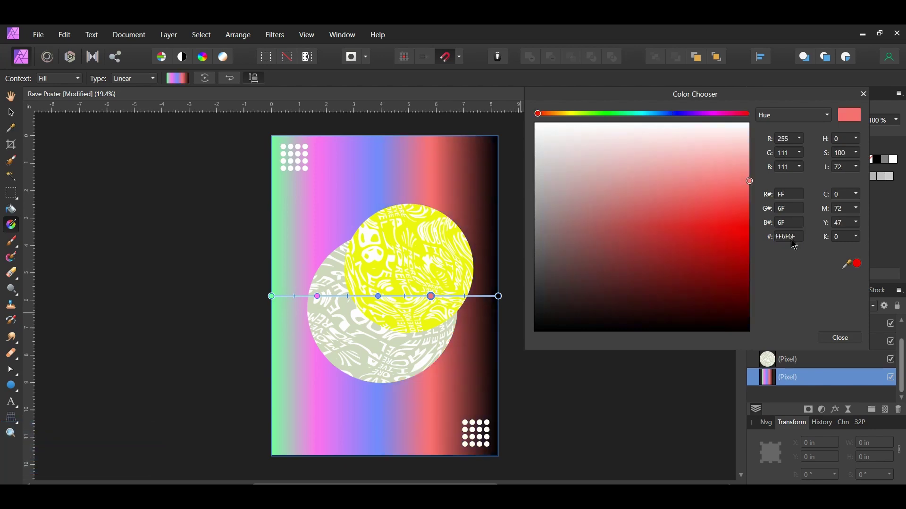
Step: Set the gradient's right end colour to #6FFFF4 and close the colour chooser
click(499, 296)
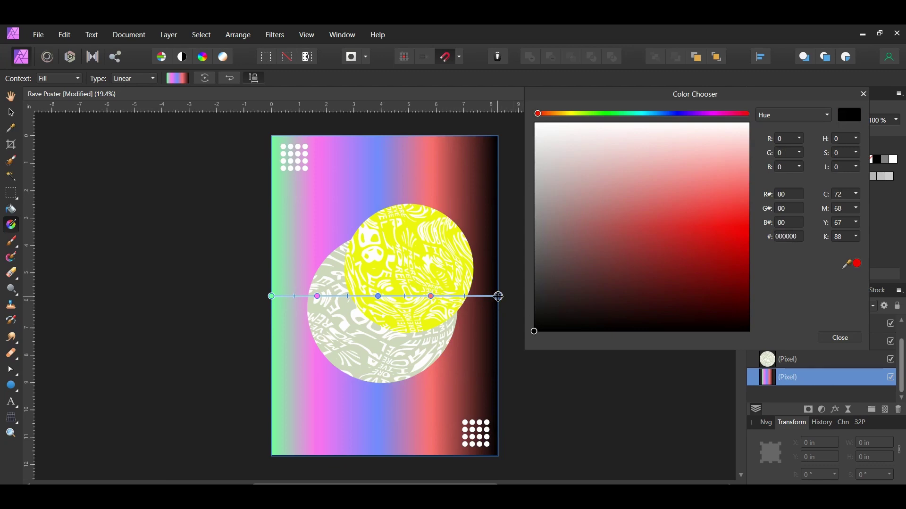
click(789, 237)
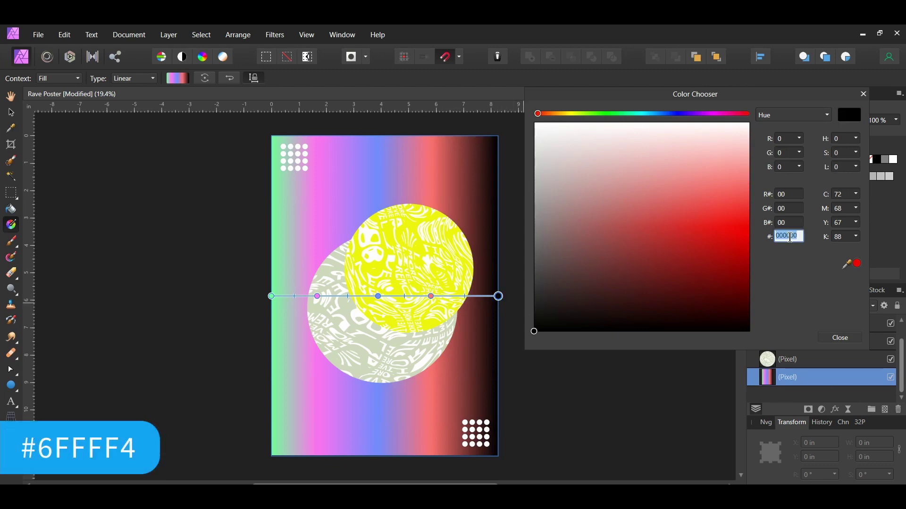
text(6FFFF4)
key(Return)
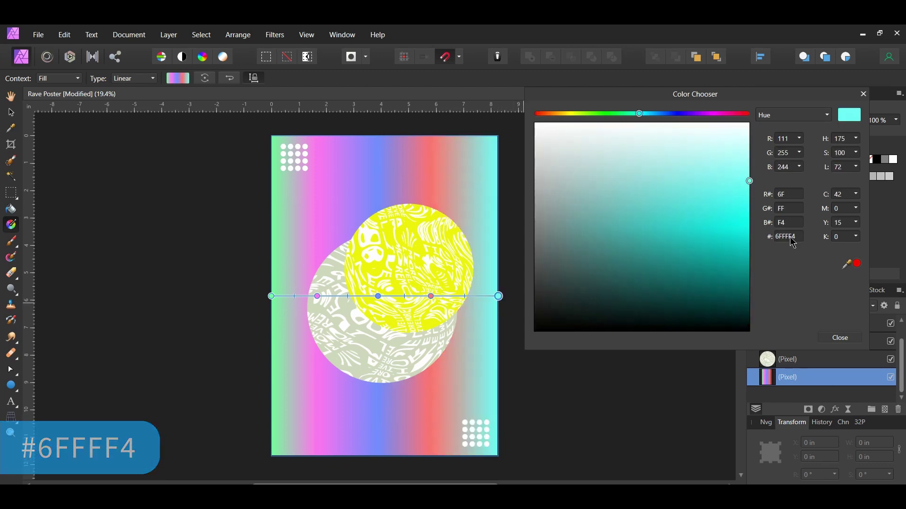
click(839, 338)
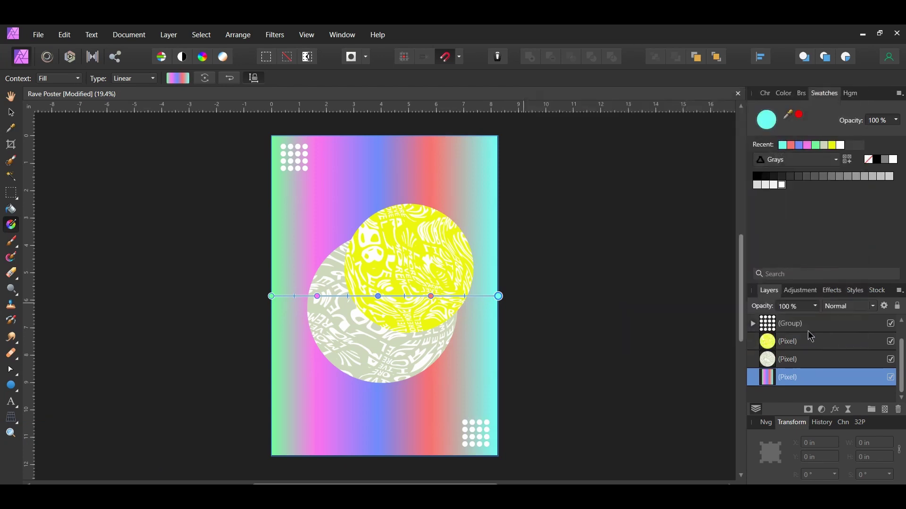
Step: Change the background gradient to Radial and redraw it from just above the poster's centre to beyond its lower-right corner
click(144, 79)
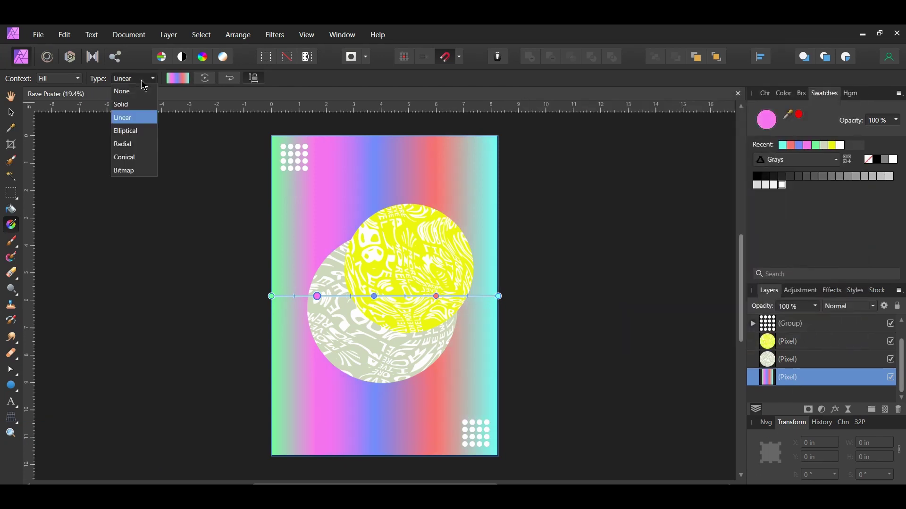
click(134, 145)
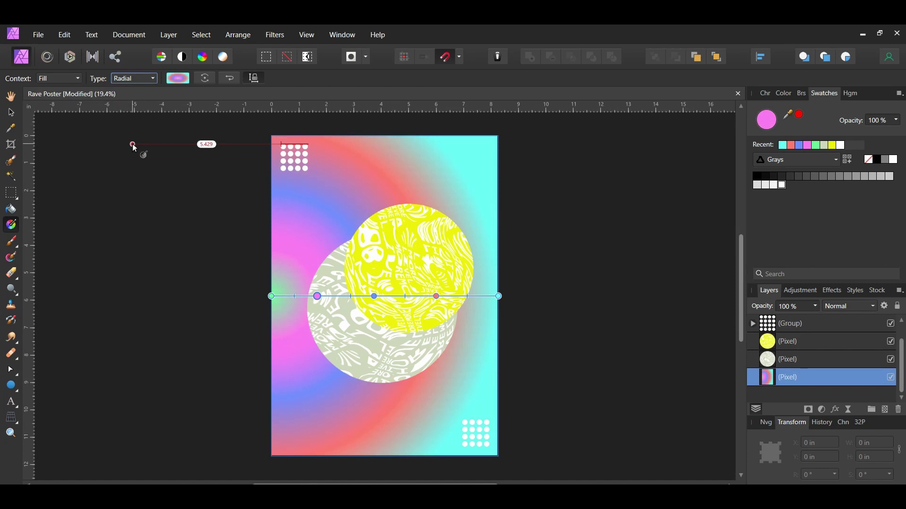
drag(383, 269, 535, 450)
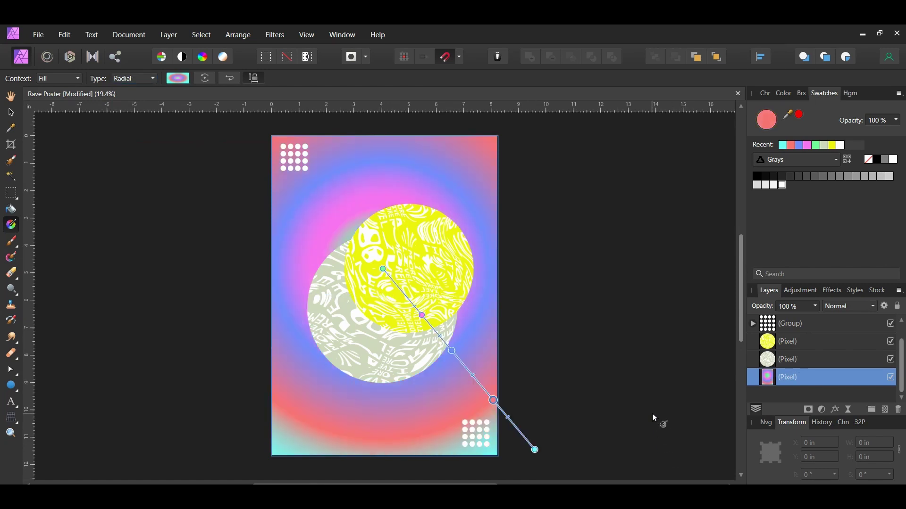
Step: Liquify the gradient background layer with Push Forward strokes to warp its rings into irregular colour blobs, and apply the result
key(v)
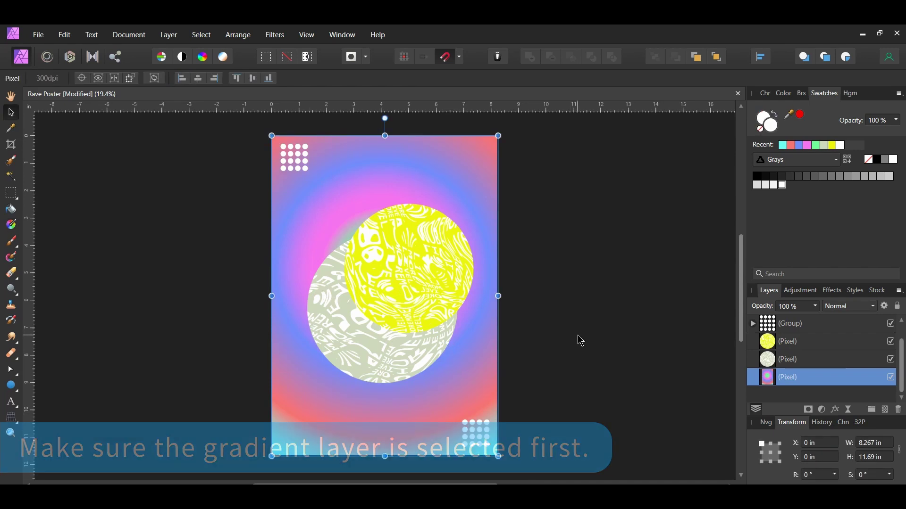
click(48, 57)
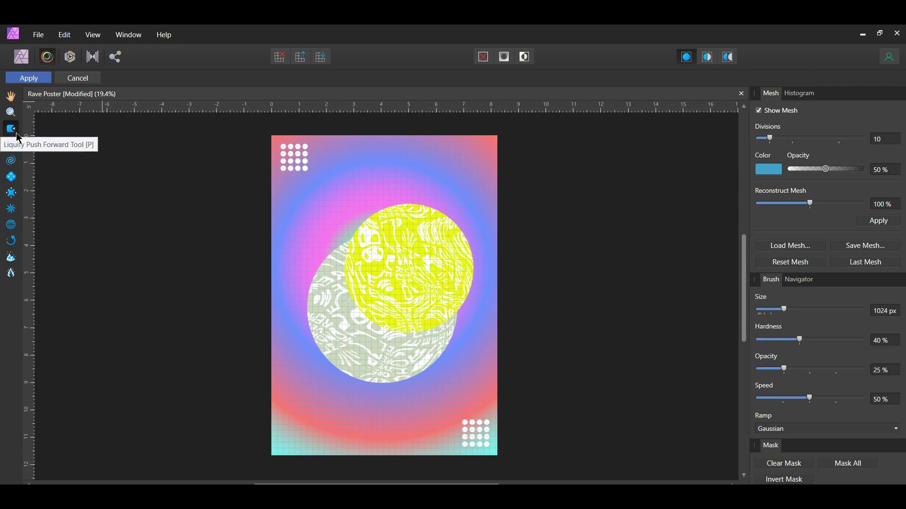
mouse_move(309, 192)
mouse_down()
mouse_move(325, 160)
mouse_move(402, 179)
mouse_move(455, 258)
mouse_move(493, 243)
mouse_move(417, 395)
mouse_move(496, 456)
mouse_move(485, 415)
mouse_move(538, 471)
mouse_move(413, 383)
mouse_move(407, 392)
mouse_move(441, 440)
mouse_move(434, 429)
mouse_move(314, 381)
mouse_move(382, 385)
mouse_move(273, 290)
mouse_move(283, 236)
mouse_move(301, 206)
mouse_move(320, 267)
mouse_move(370, 101)
mouse_move(552, 465)
mouse_move(425, 443)
mouse_move(484, 430)
mouse_move(218, 453)
mouse_move(273, 317)
mouse_move(517, 303)
mouse_move(302, 284)
mouse_move(387, 221)
mouse_move(347, 152)
mouse_move(445, 415)
mouse_move(317, 431)
mouse_move(533, 420)
mouse_move(289, 441)
mouse_move(610, 328)
mouse_move(481, 154)
mouse_move(304, 189)
mouse_move(671, 256)
mouse_move(332, 240)
mouse_move(303, 179)
mouse_up()
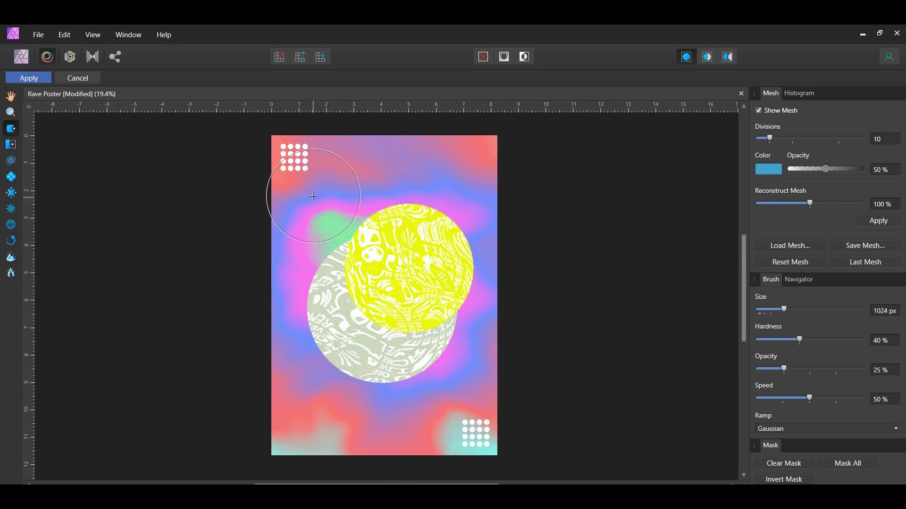
click(29, 79)
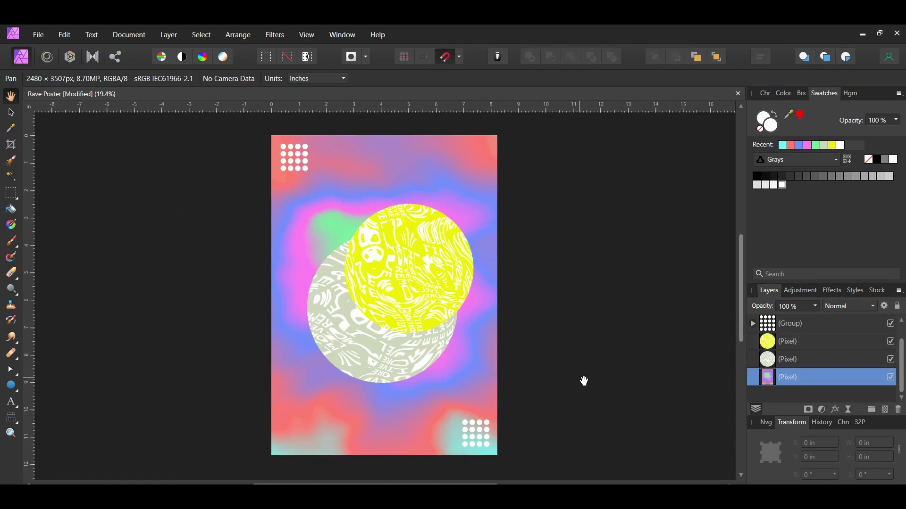
Step: Activate the Rectangle tool with no fill and set its stroke colour to #6FFF98
key(v)
click(12, 386)
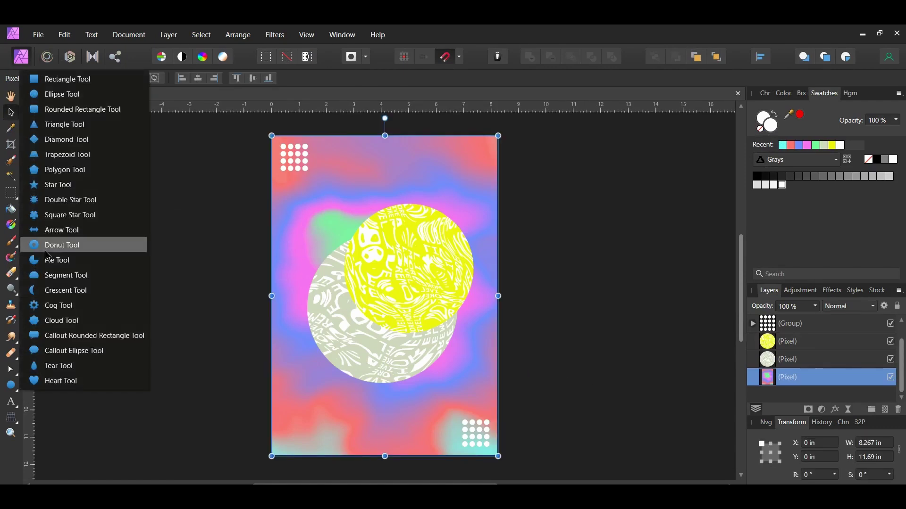
click(43, 82)
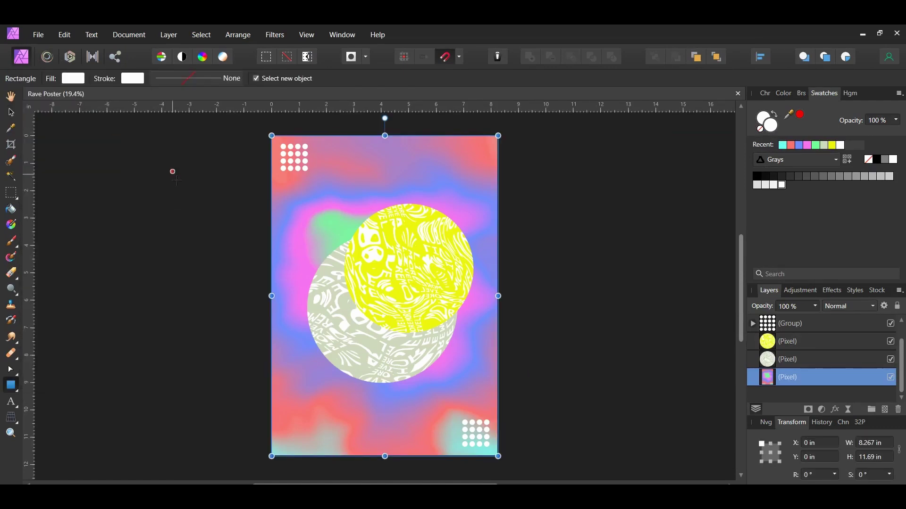
click(760, 128)
double_click(767, 124)
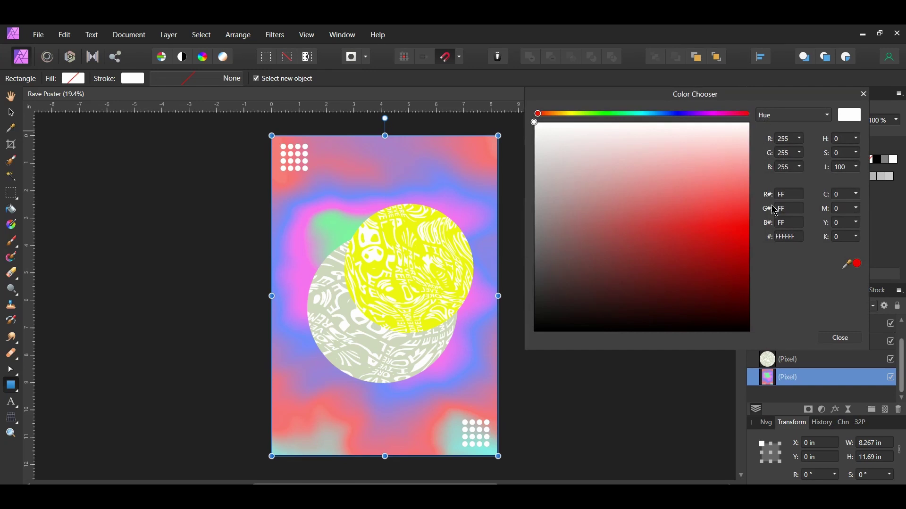
click(789, 237)
text(6F)
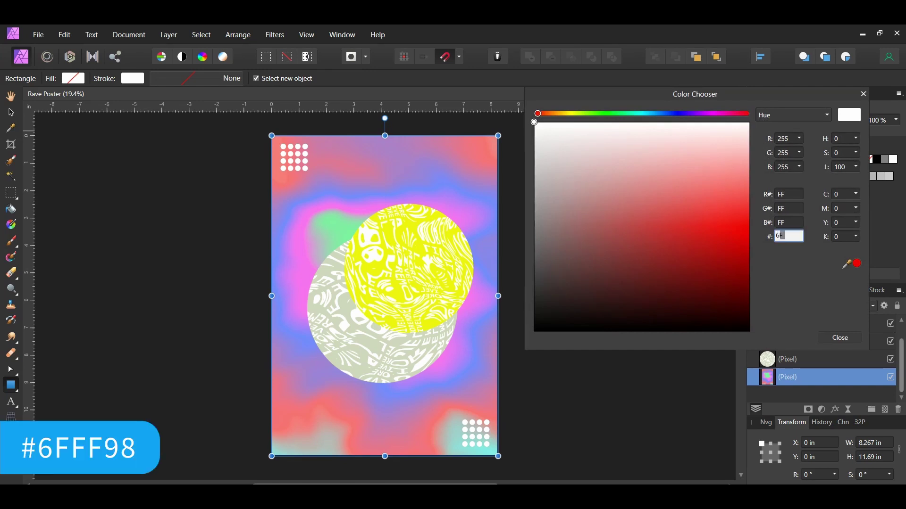
text(FF98)
key(Return)
click(865, 94)
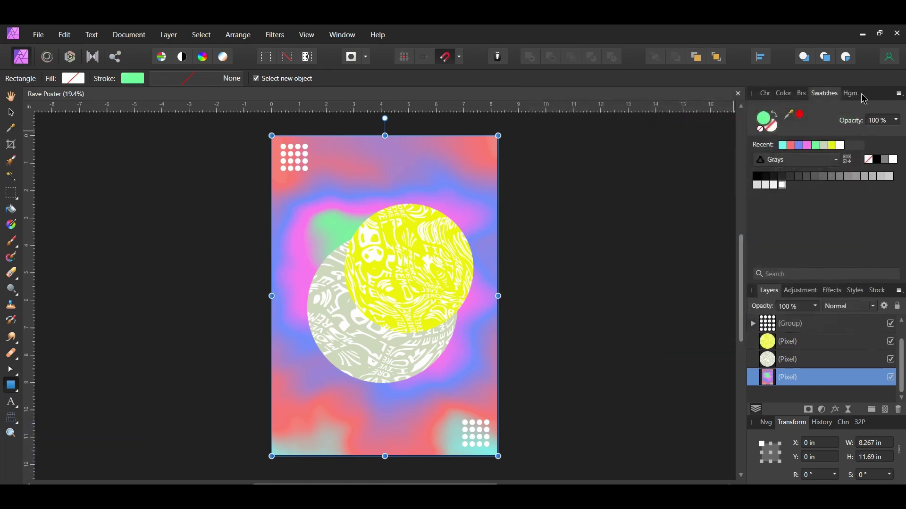
Step: Set the rectangle's stroke width to 5 pt
click(222, 83)
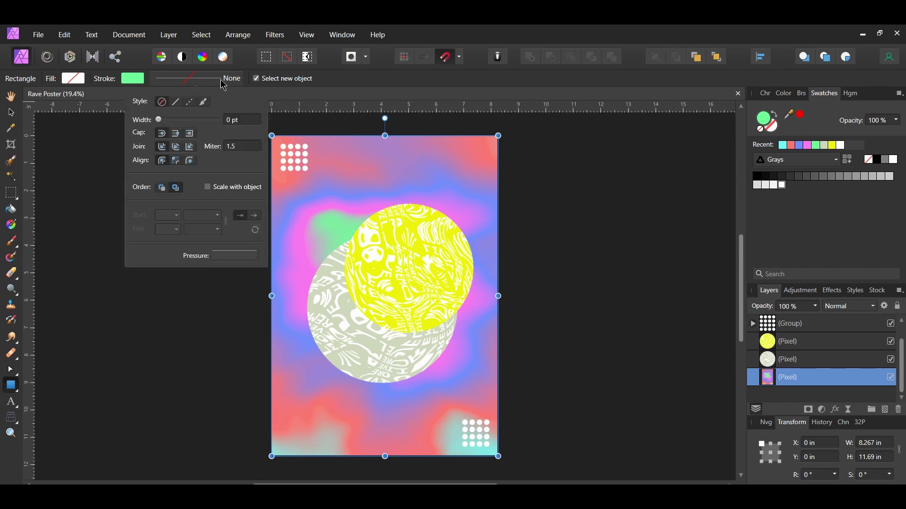
click(226, 120)
key(Return)
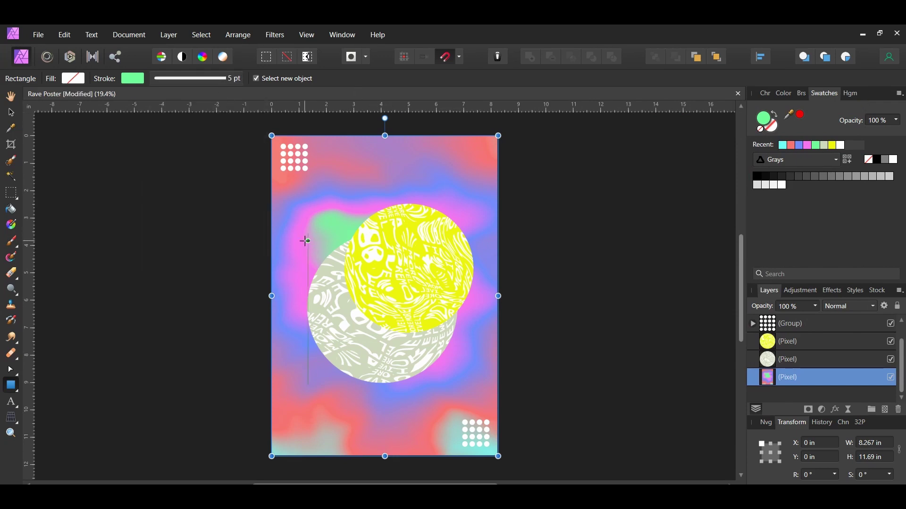
Step: Draw a 7 in by 5 in outlined rectangle behind the two circles, spanning most of the poster's width
drag(298, 233, 485, 371)
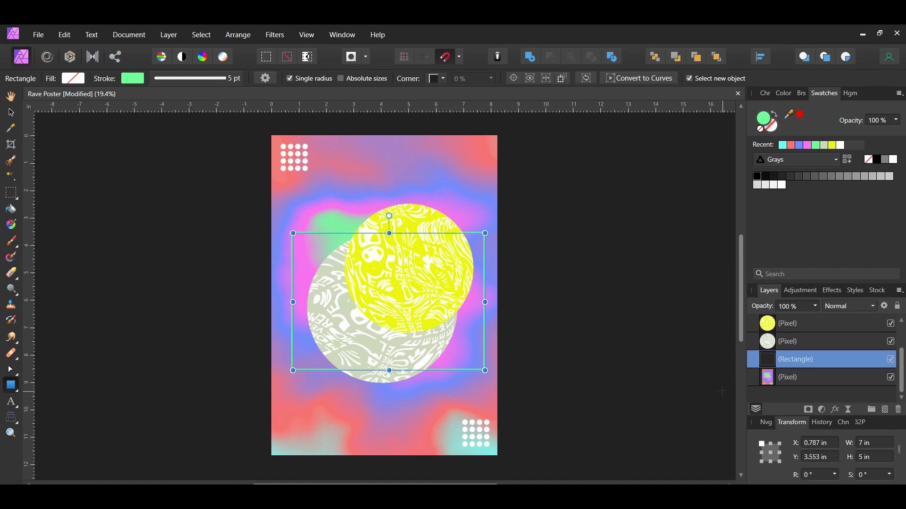
key(Escape)
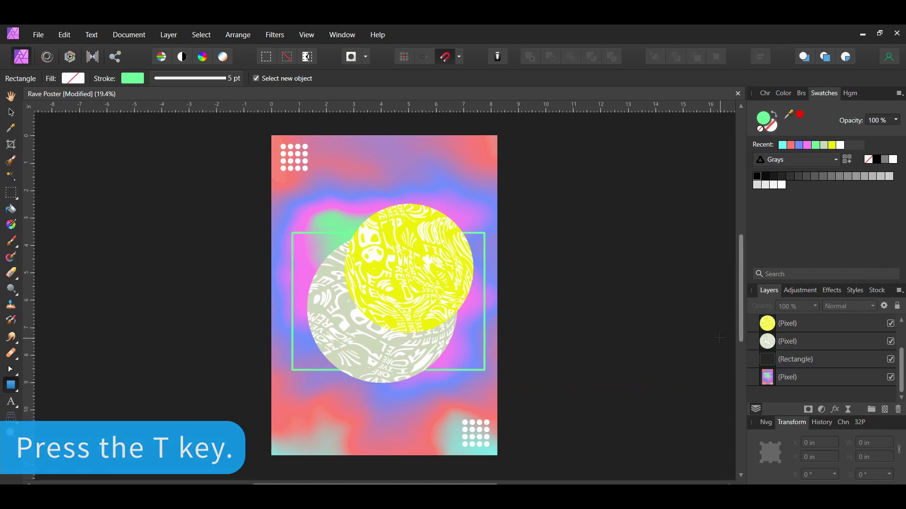
Step: Add the art text ONE at the upper right of the poster, about 97.5 pt in size
key(t)
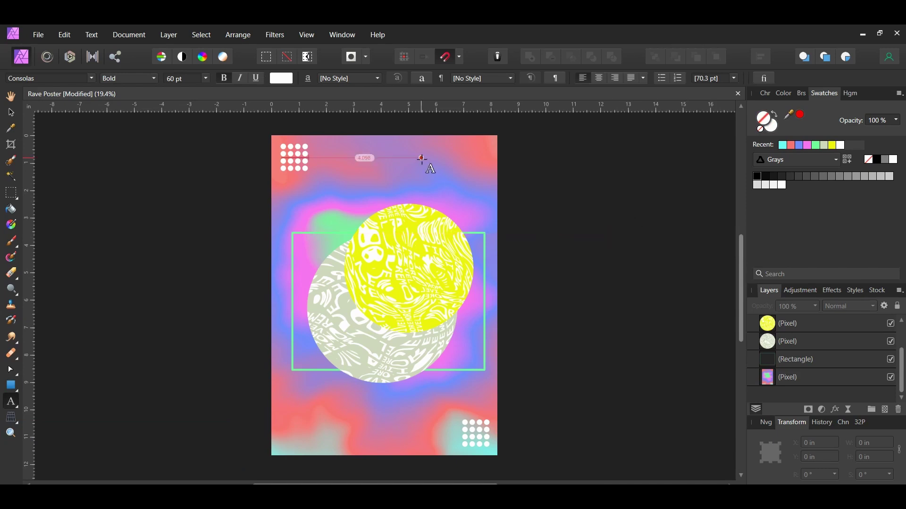
drag(424, 156, 429, 193)
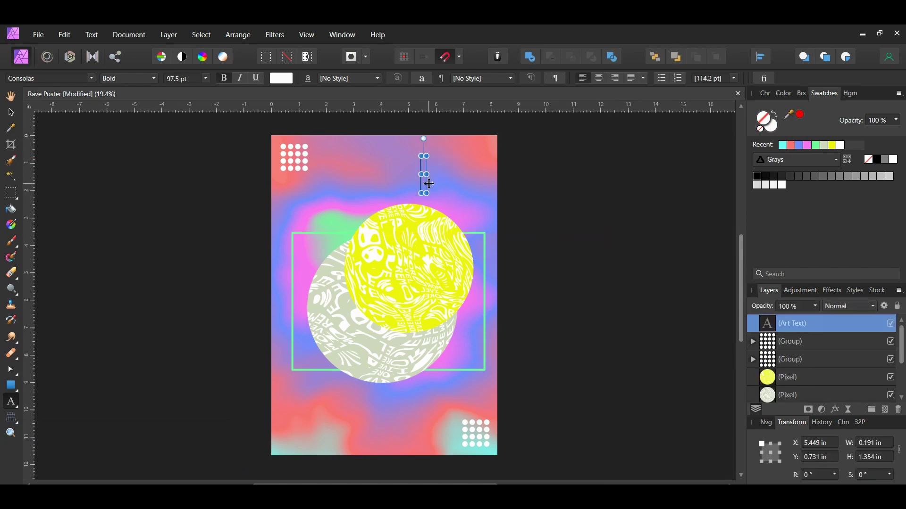
text(ONE)
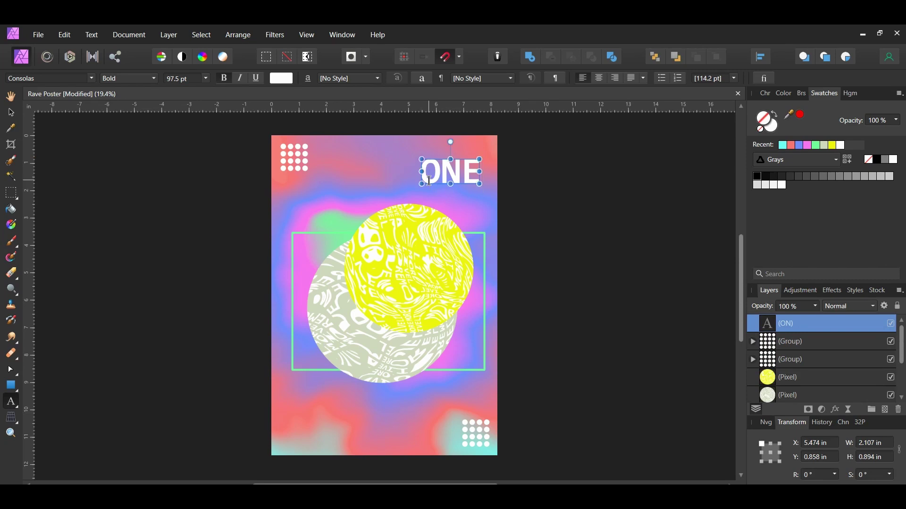
Step: Set the ONE text's font to Punk Kid, then enlarge it to 120 pt and place it centrally above the yellow circle
double_click(430, 160)
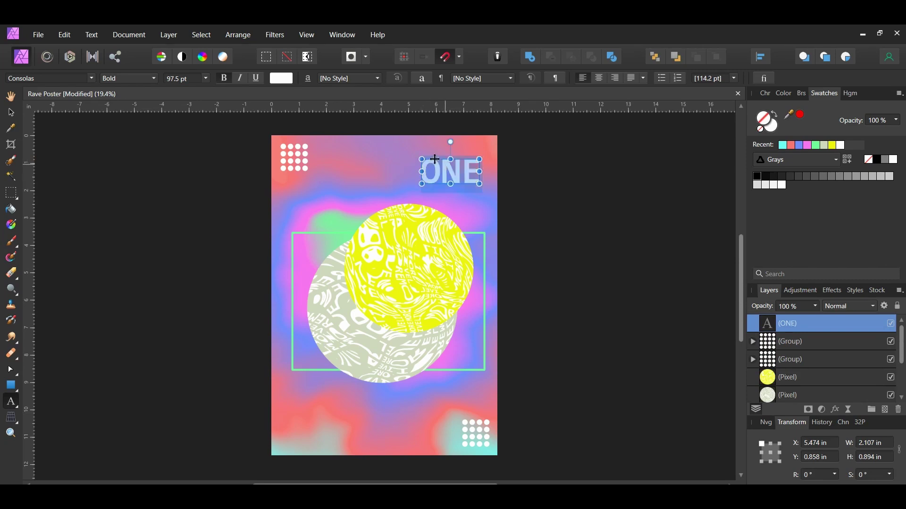
click(43, 79)
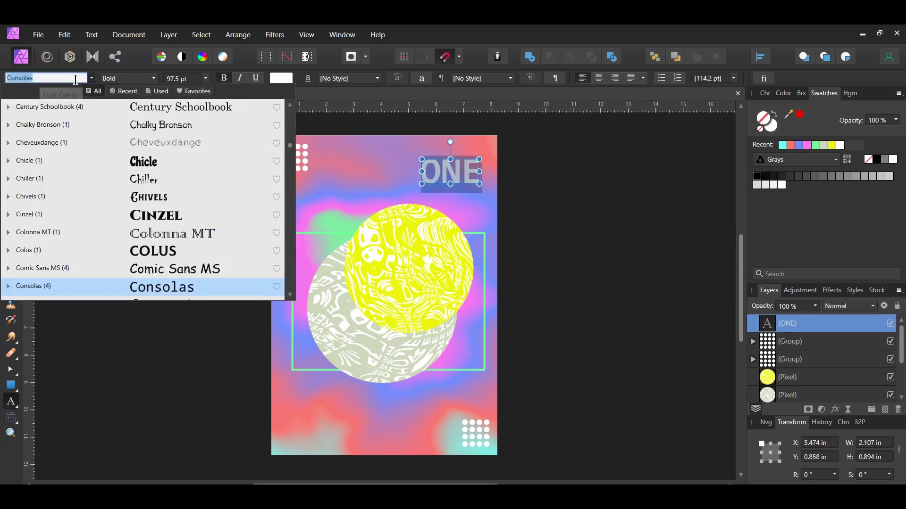
text(Pu)
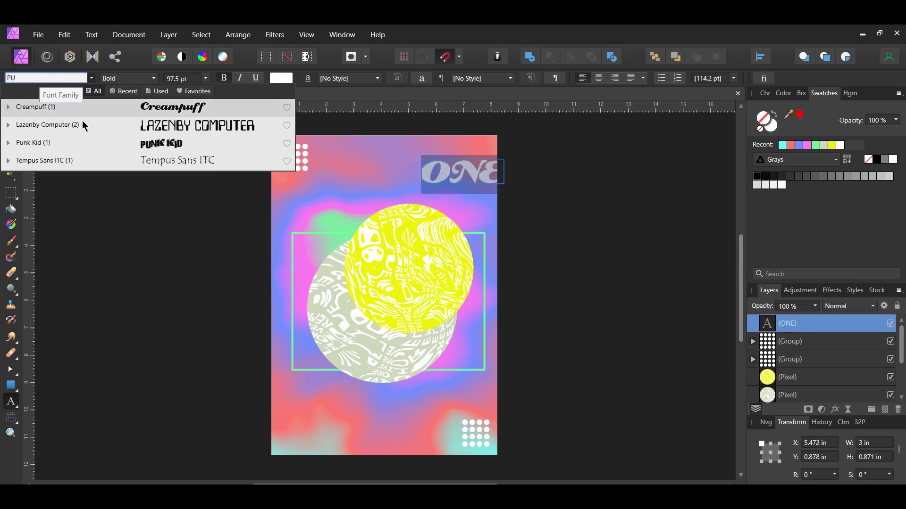
click(74, 143)
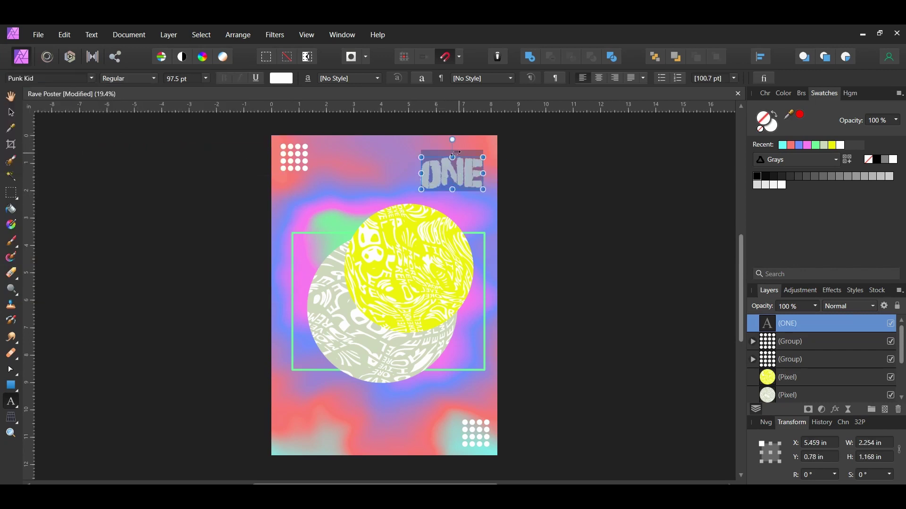
drag(438, 157, 392, 150)
key(Escape)
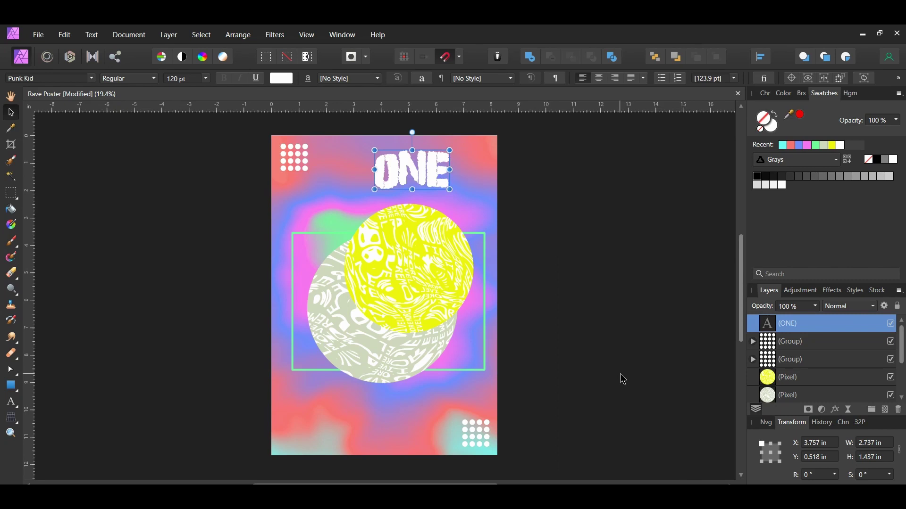
Step: Duplicate the ONE text below the circles, change the copy's wording to SIDED and place it beside the lower dot grid
drag(406, 179, 358, 421)
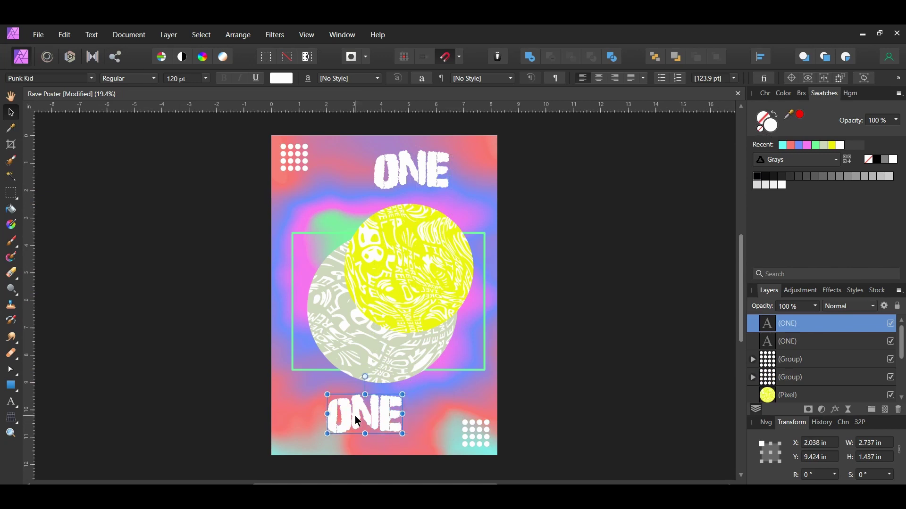
double_click(358, 421)
key(ctrl+a)
text(SI)
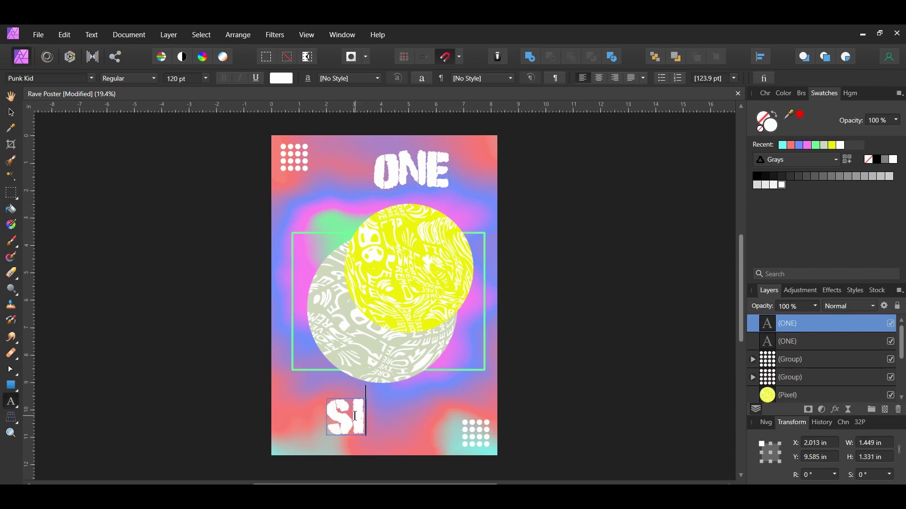
text(DED)
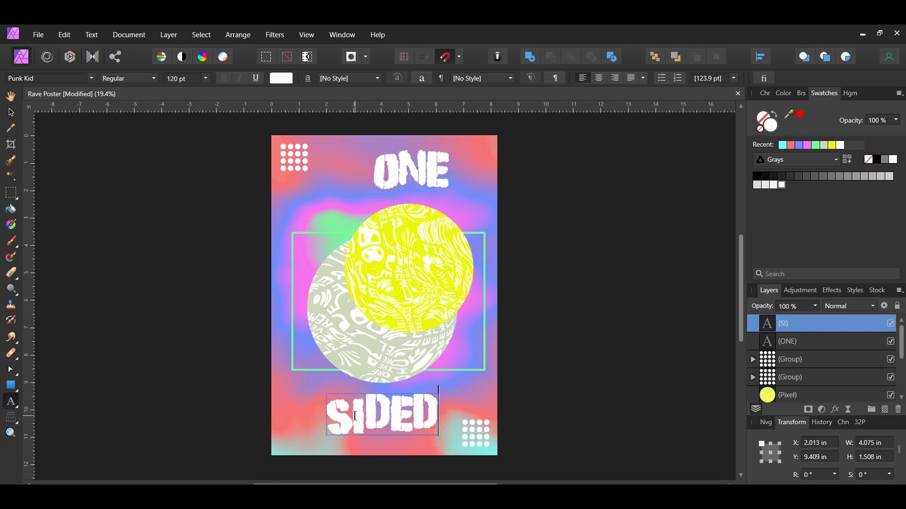
drag(345, 394, 321, 405)
Step: Choose Consolas Regular as the text font and add the art text SMILE at the poster's left edge, about 86 pt in size
click(802, 342)
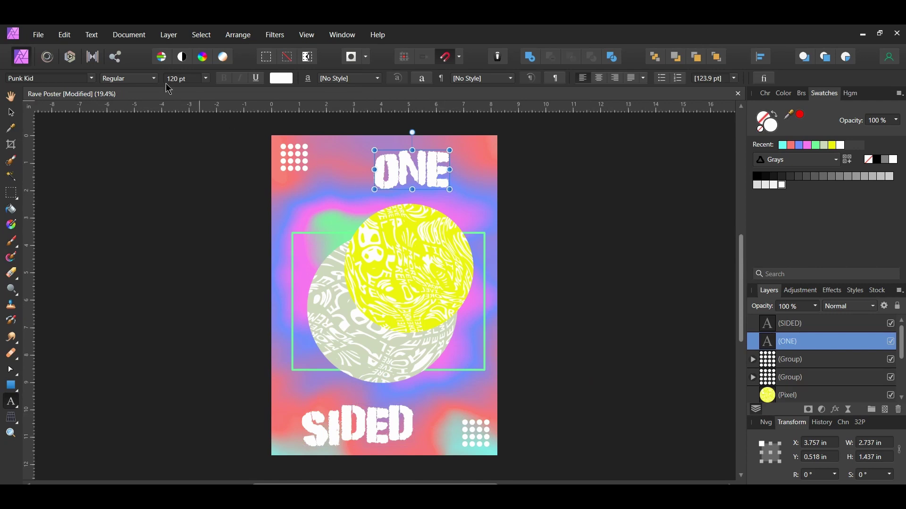
click(47, 80)
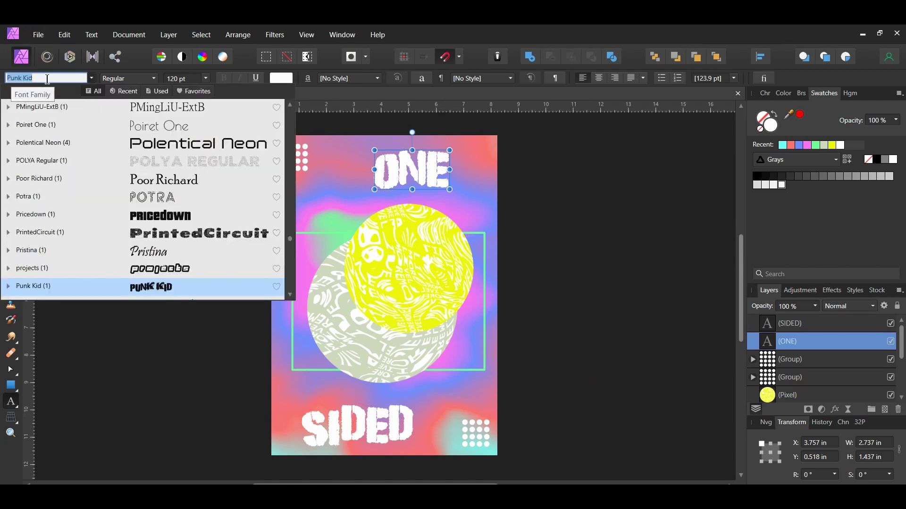
text(con)
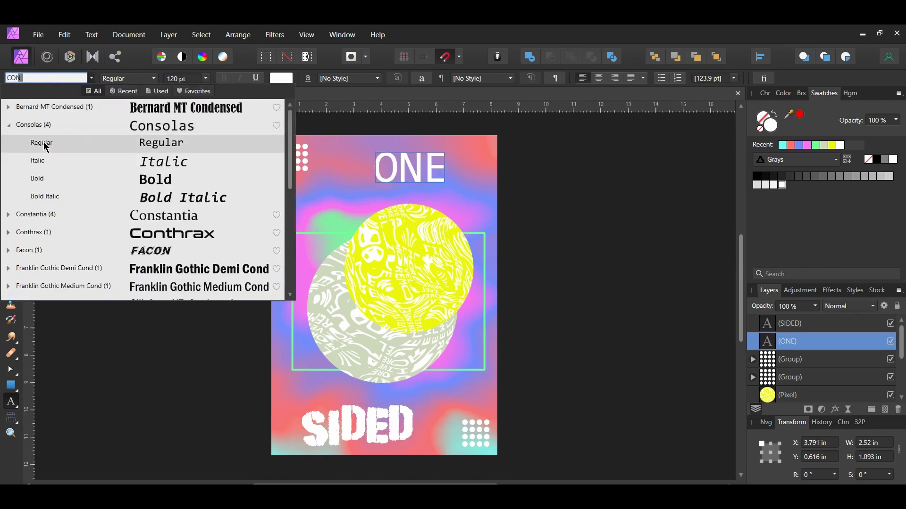
click(43, 141)
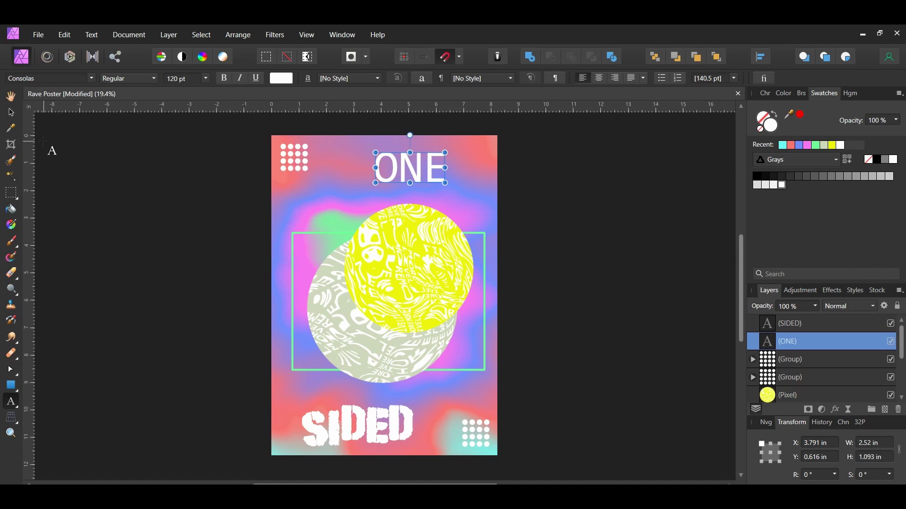
key(Escape)
drag(283, 258, 285, 282)
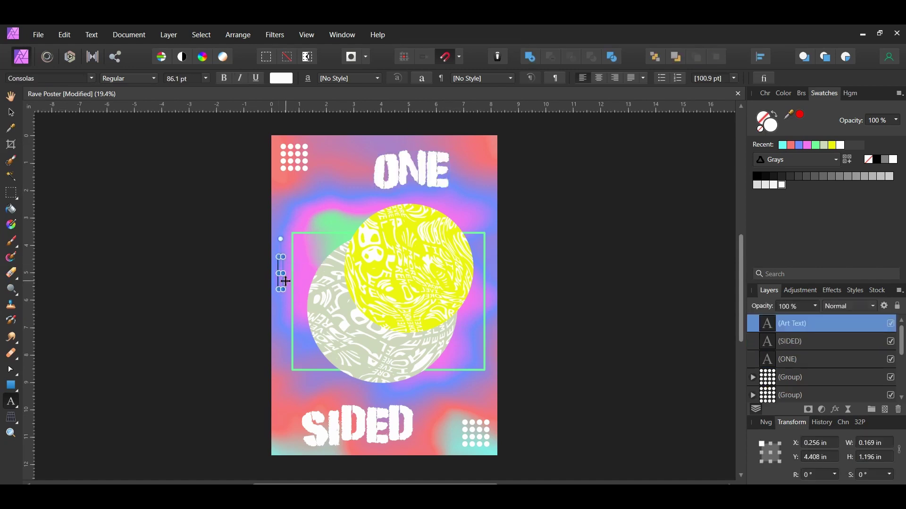
text(SMILE)
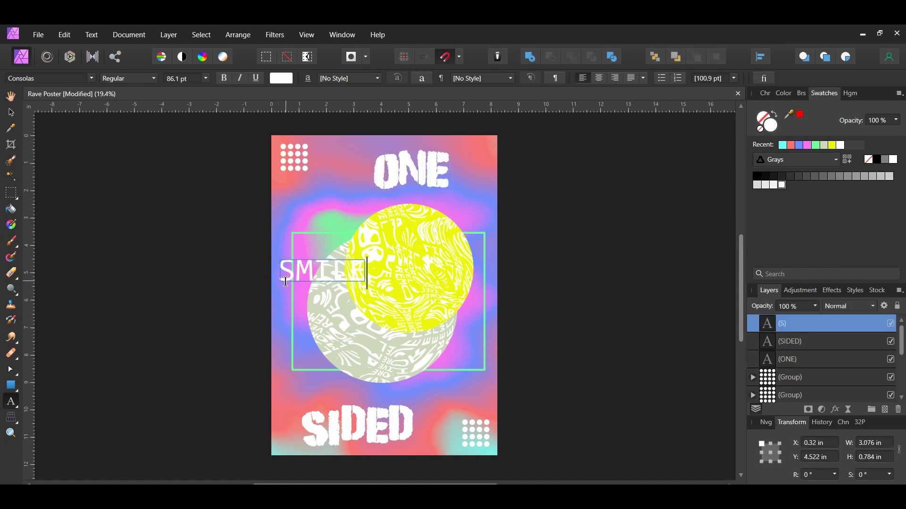
Step: Change the whole SMILE text's colour to #EDEC08
key(Escape)
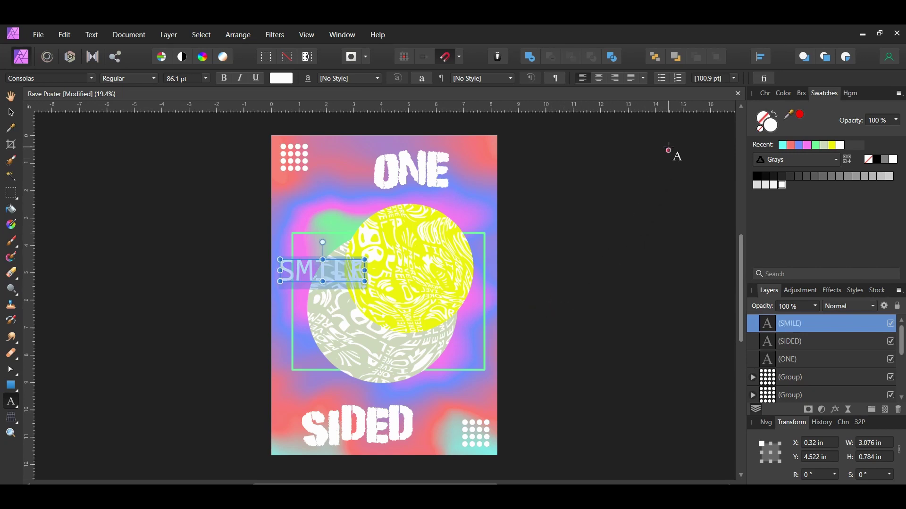
double_click(775, 130)
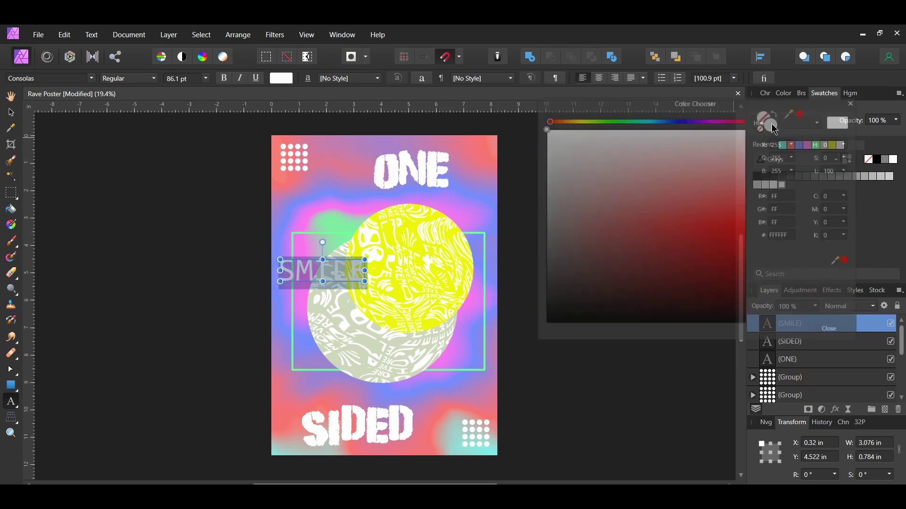
double_click(788, 238)
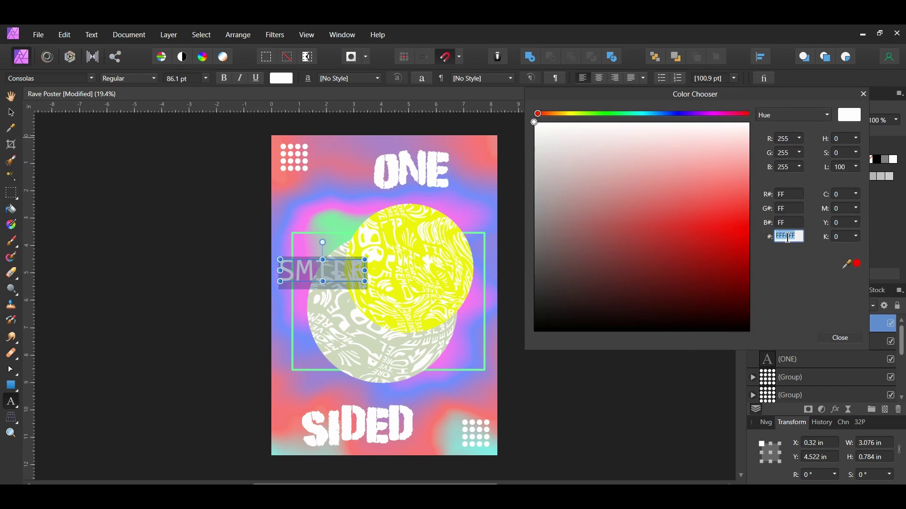
text(EDE)
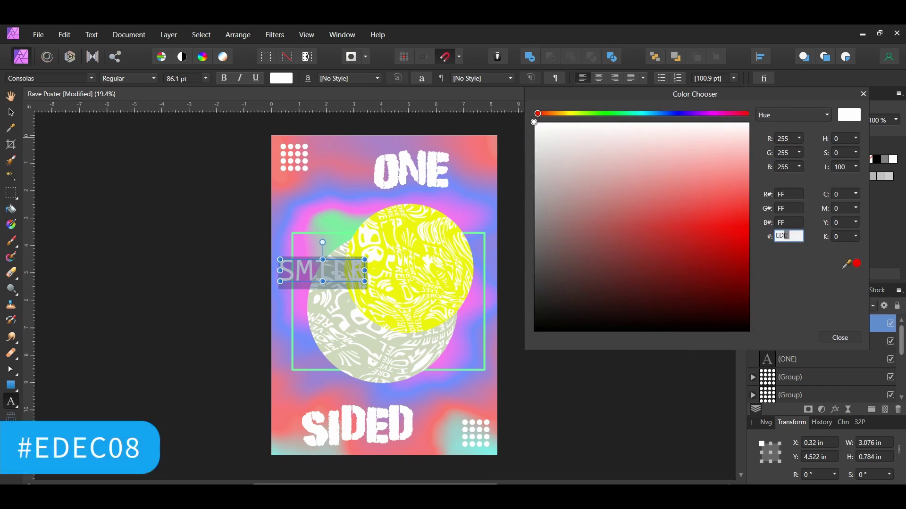
text(C08)
key(Return)
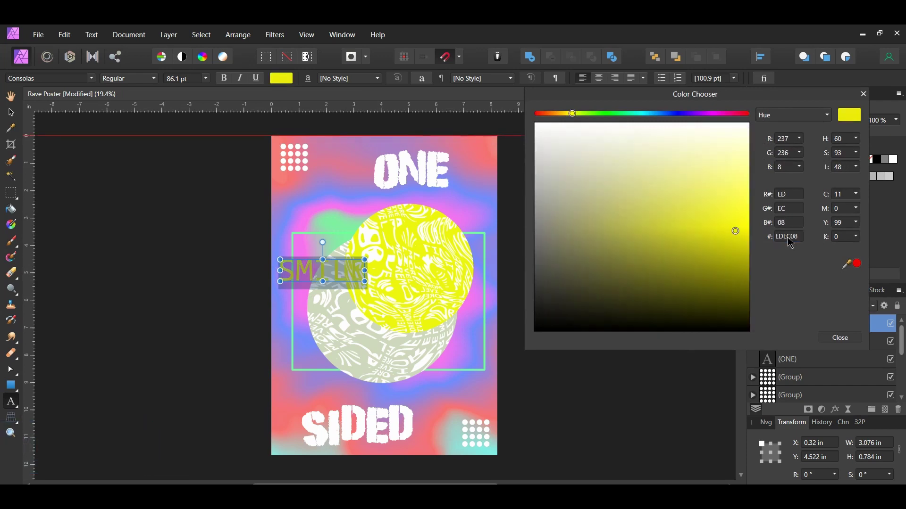
click(864, 93)
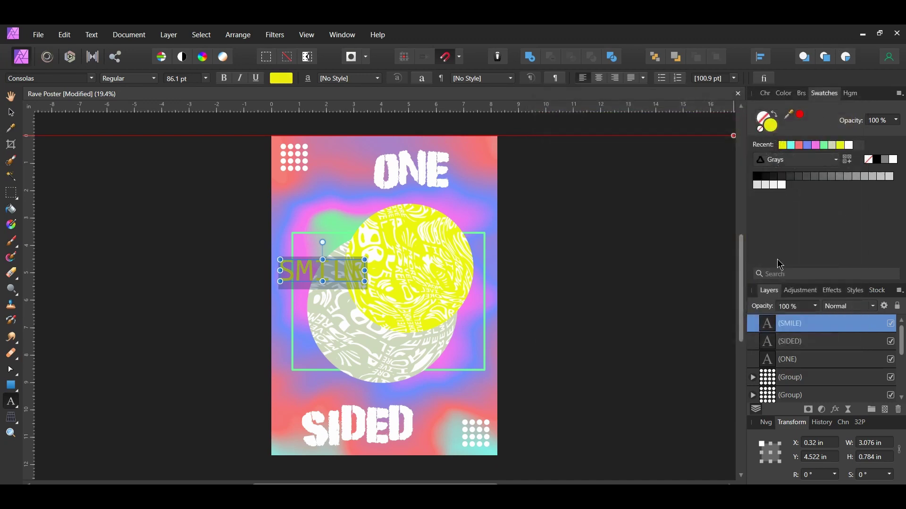
Step: Rotate the SMILE text to 90°, shrink it to about 55 pt and centre it on the rectangle's left side
click(12, 118)
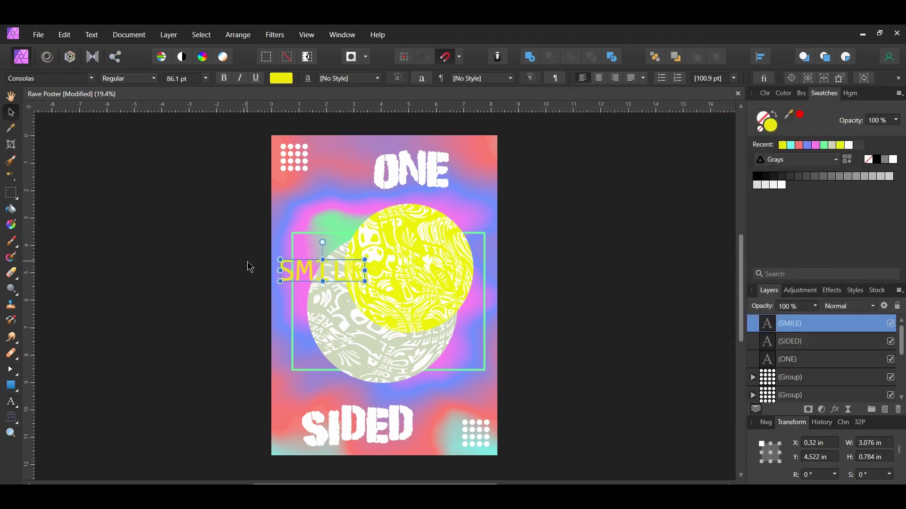
drag(322, 242, 258, 265)
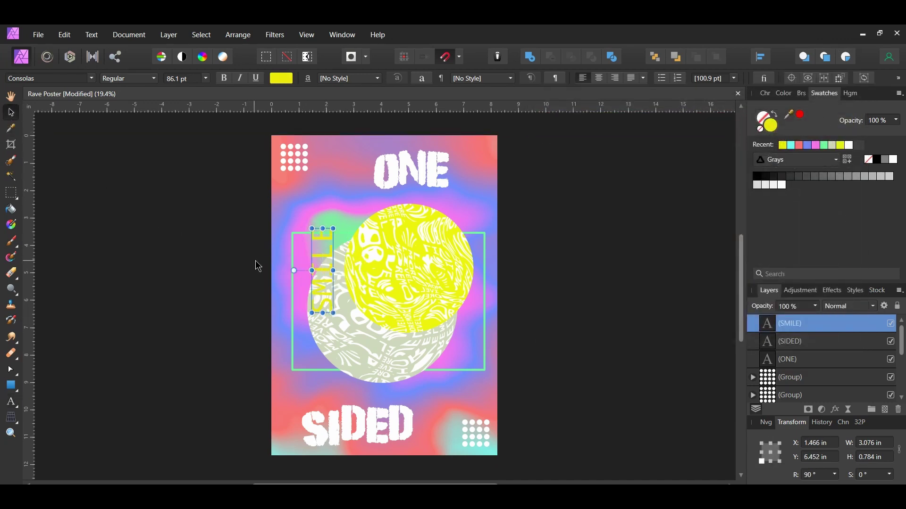
drag(333, 278, 302, 299)
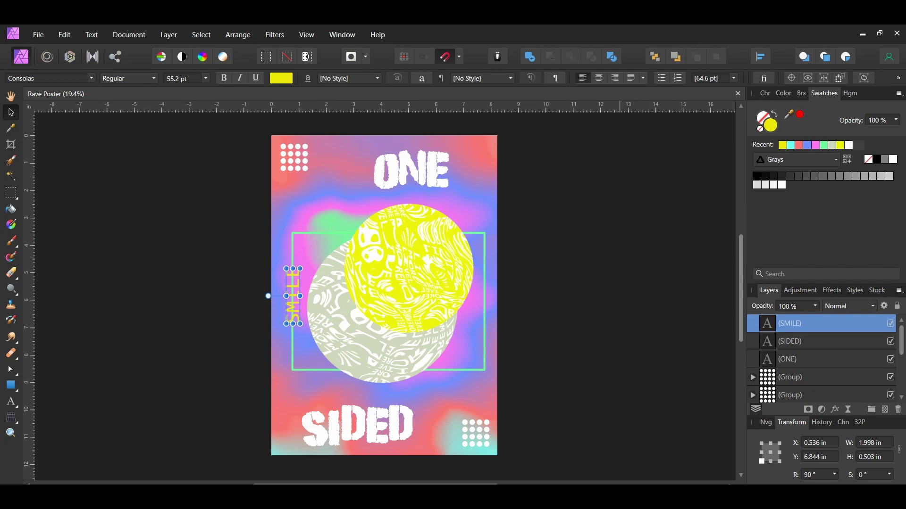
Step: Duplicate the SMILE text onto the rectangle's right side, rotate the copy to -90° and save the document
key(ctrl+j)
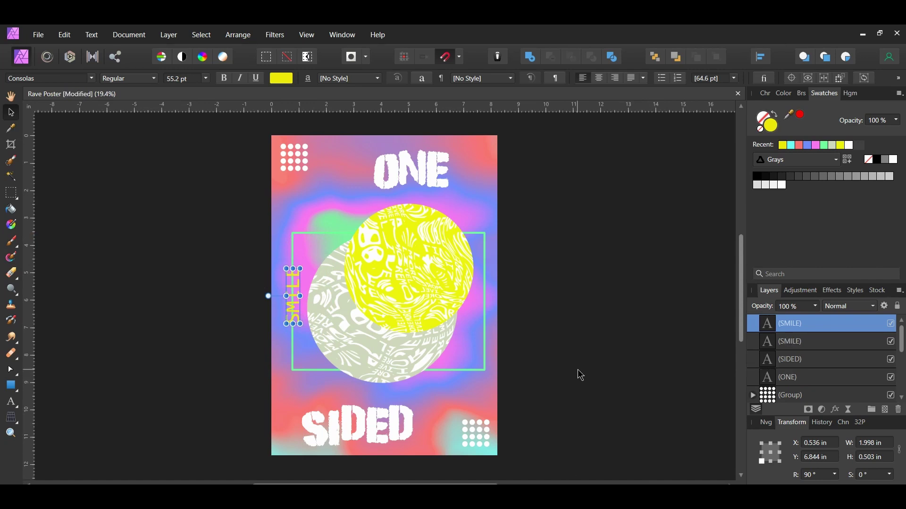
drag(302, 308, 485, 323)
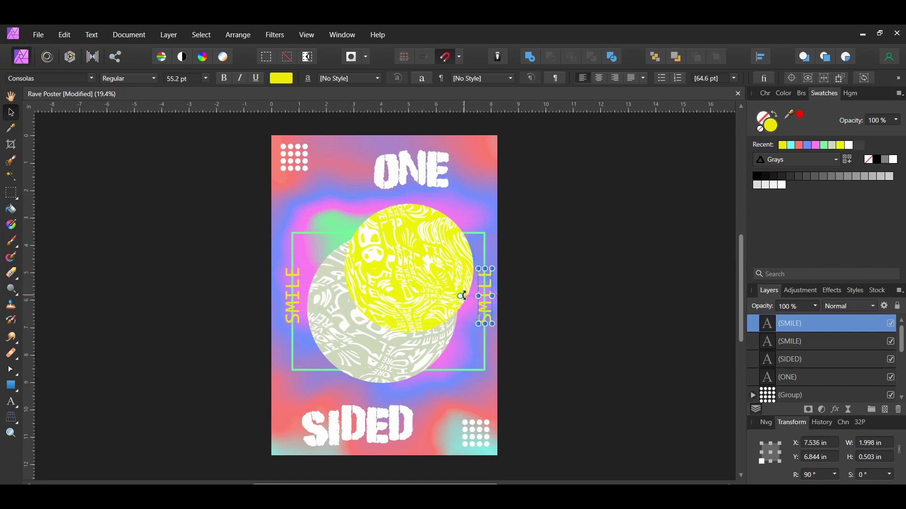
drag(462, 296, 511, 296)
key(ctrl+s)
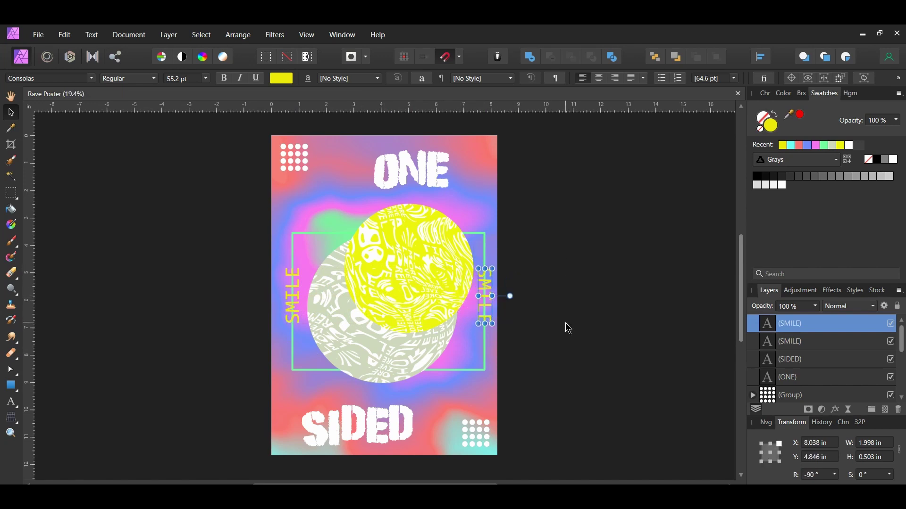
Step: Add a mask to the green outlined rectangle layer
click(468, 370)
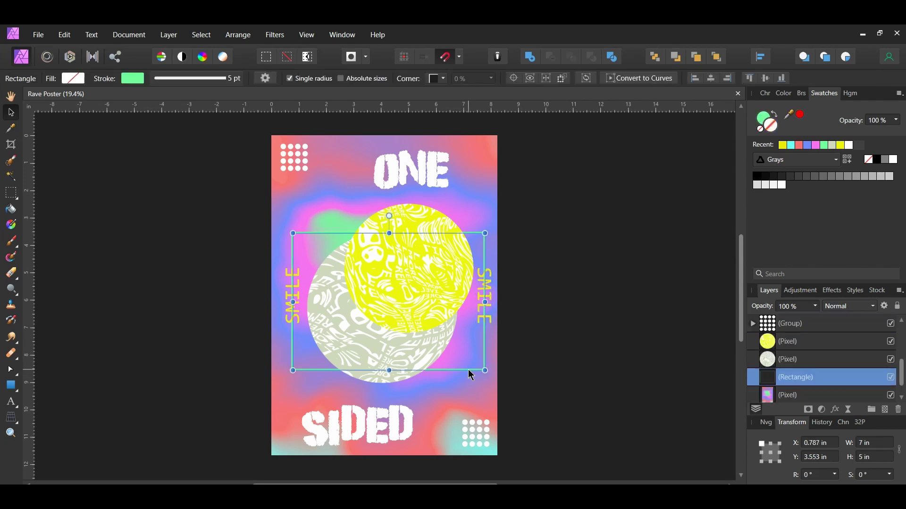
click(808, 410)
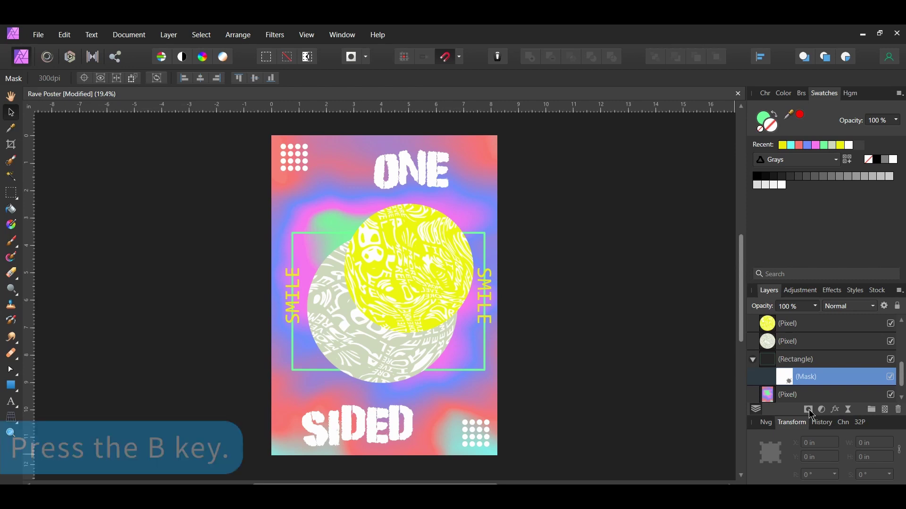
Step: Set up a soft-edged 256 px paint brush with black colour, 30% opacity and 0% hardness
click(532, 312)
key(b)
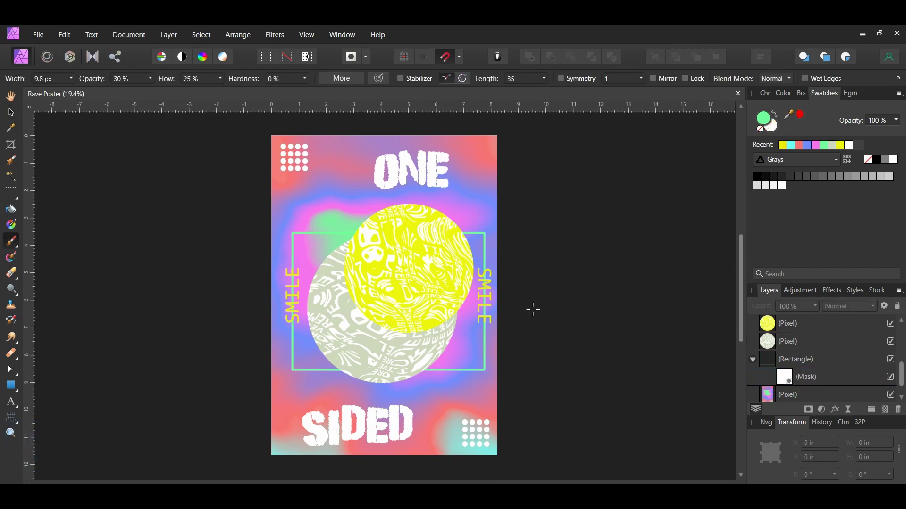
click(874, 159)
click(801, 94)
scroll(830, 198, down, 4)
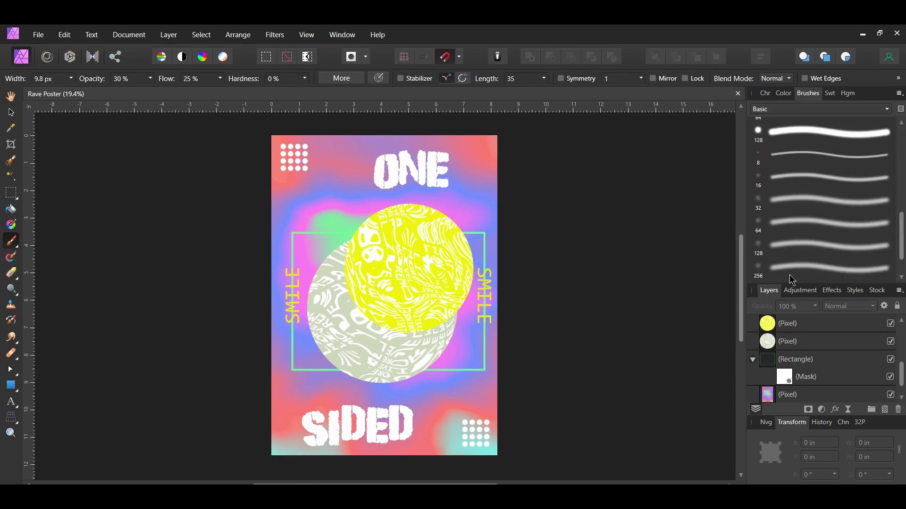
click(824, 268)
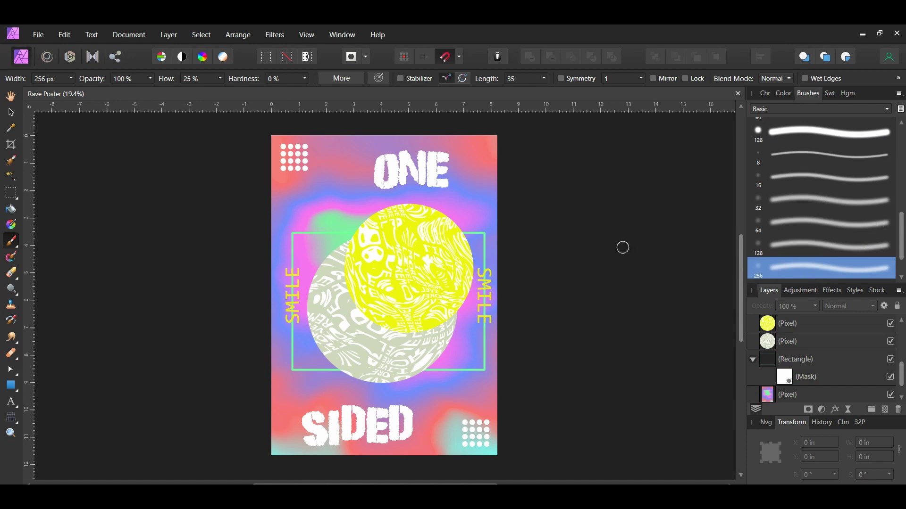
click(119, 79)
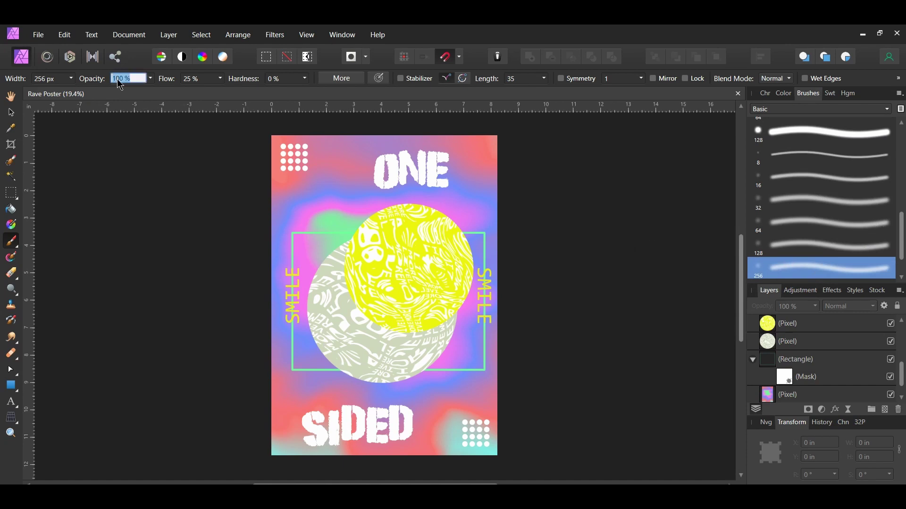
text(30)
key(Return)
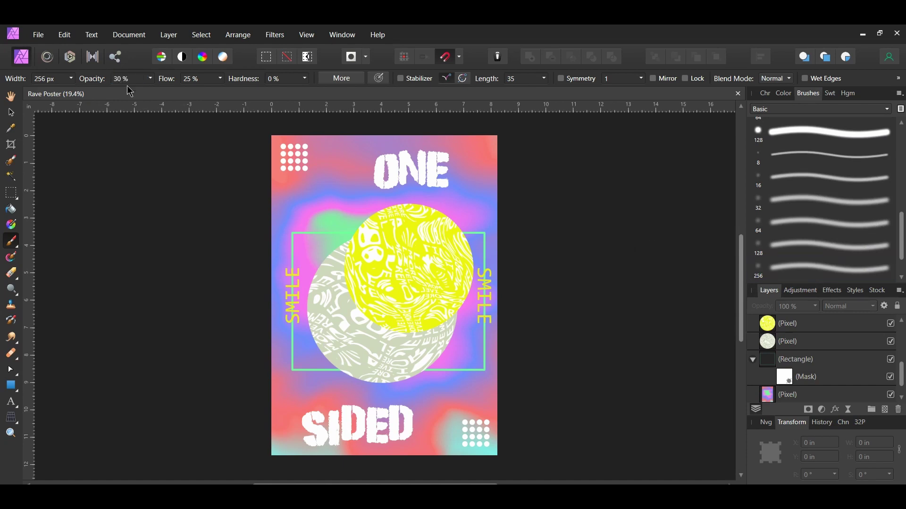
Step: Paint out the rectangle's outline behind both SMILE texts on its mask and save the document
click(790, 380)
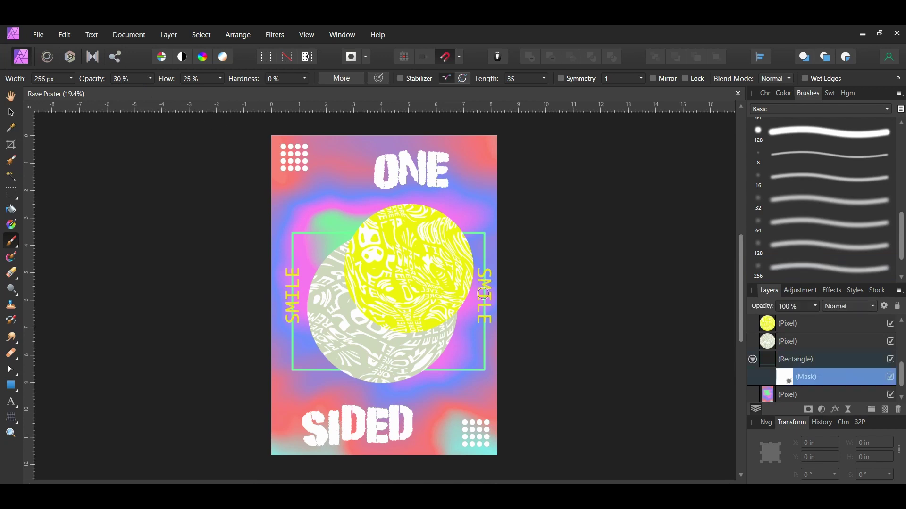
mouse_move(485, 291)
mouse_down()
mouse_move(481, 310)
mouse_move(485, 280)
mouse_move(494, 315)
mouse_move(483, 304)
mouse_up()
drag(291, 283, 292, 297)
key(ctrl+s)
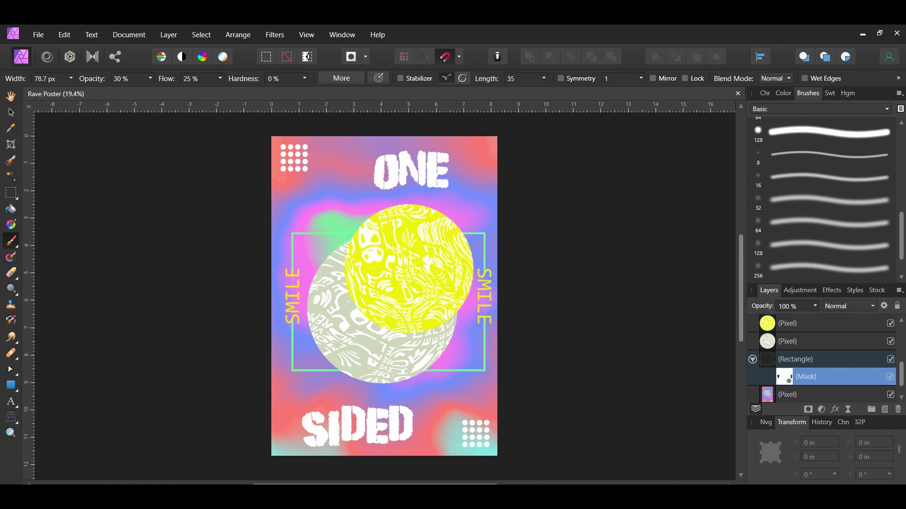
Step: Add a white Consolas letter R at 57.4 pt inside the green rectangle's upper-left corner
key(t)
key(ctrl+d)
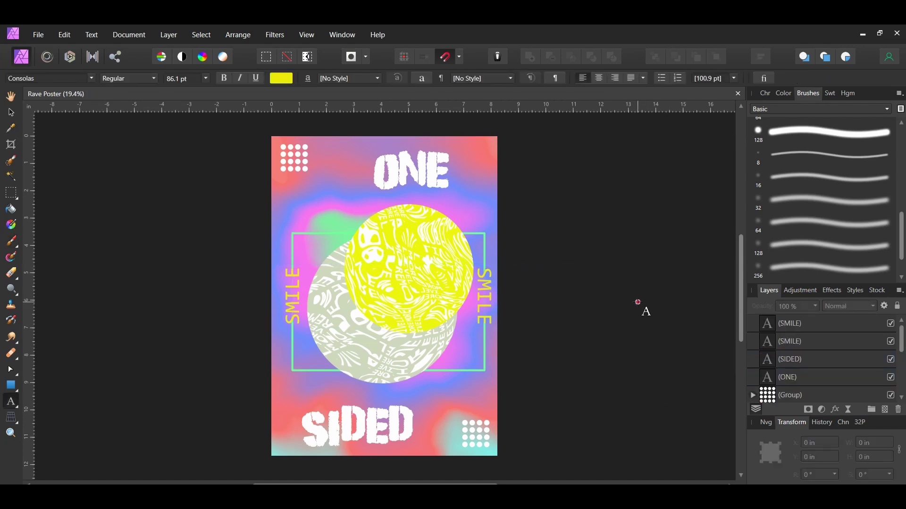
drag(302, 238, 311, 258)
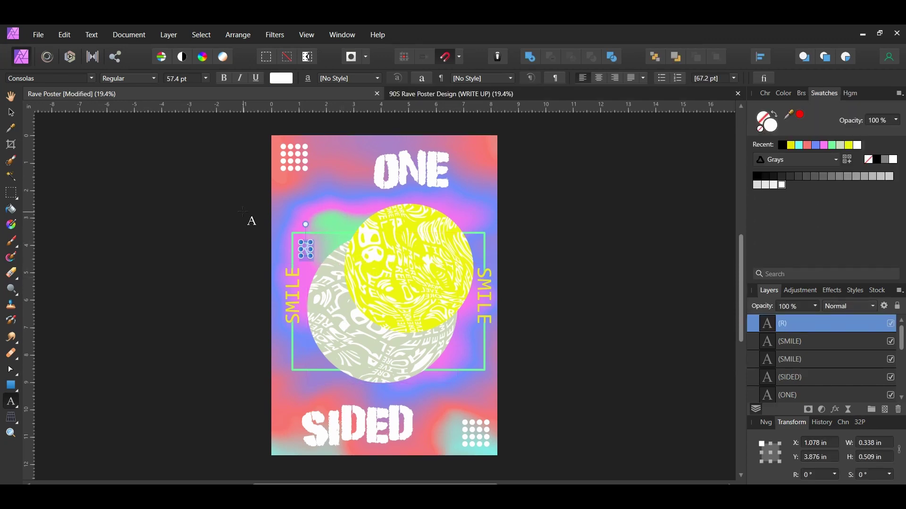
key(Escape)
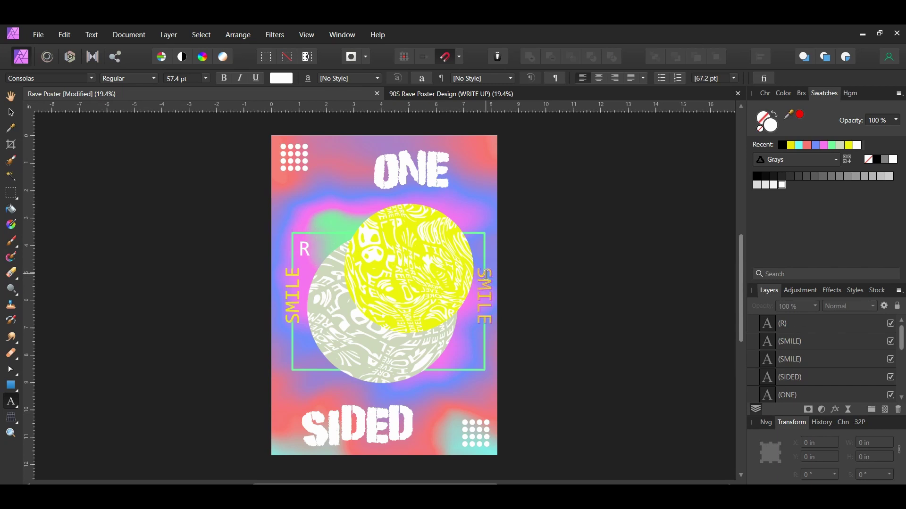
Step: Duplicate the letter R into the green rectangle's upper-right corner and change the copy to A
click(306, 250)
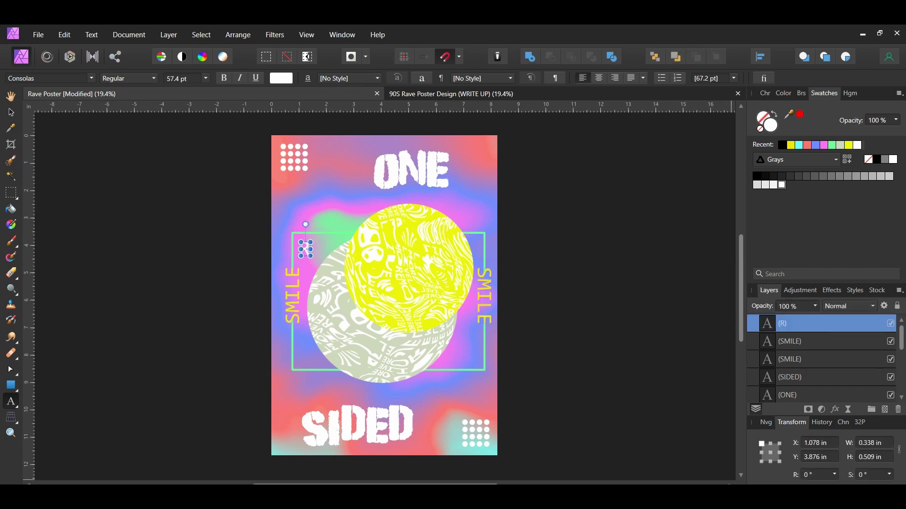
key(v)
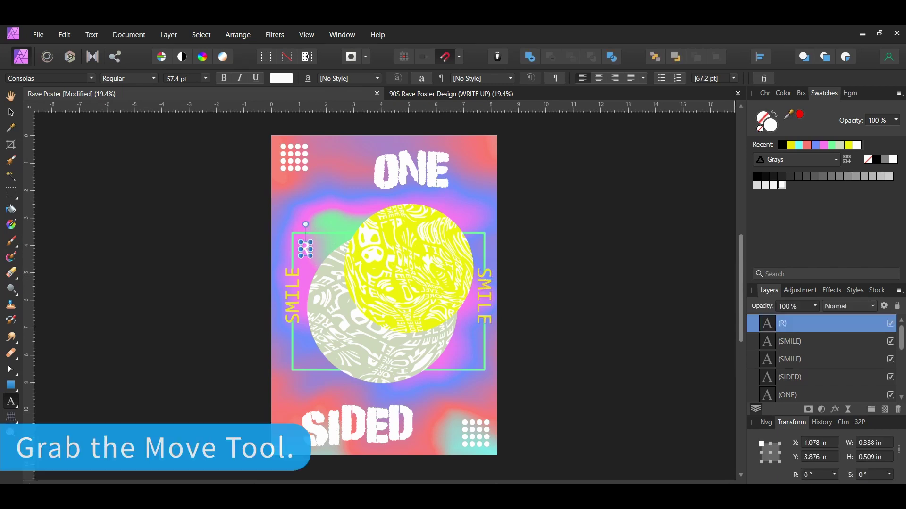
drag(305, 250, 479, 248)
key(t)
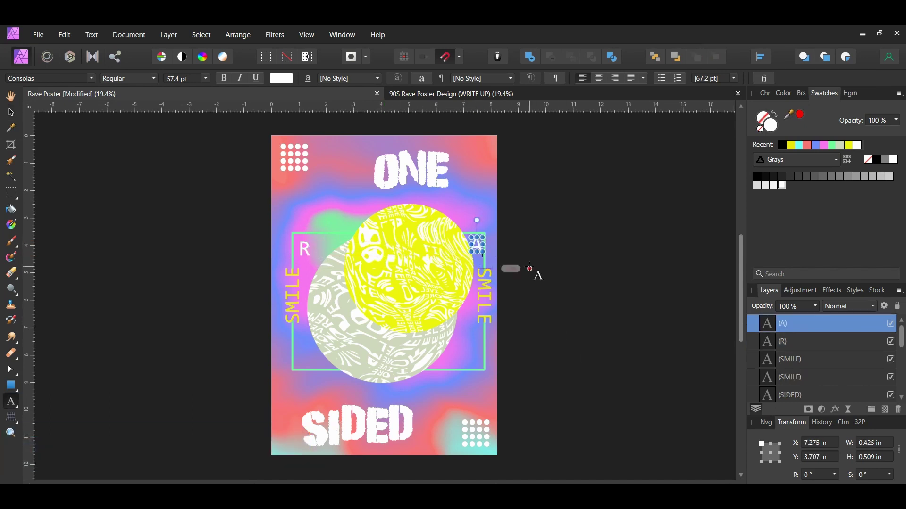
double_click(482, 247)
text(A)
key(Escape)
Step: Duplicate the letter R straight down into the rectangle's lower-left corner and change the copy to V
scroll(306, 311, up, 1)
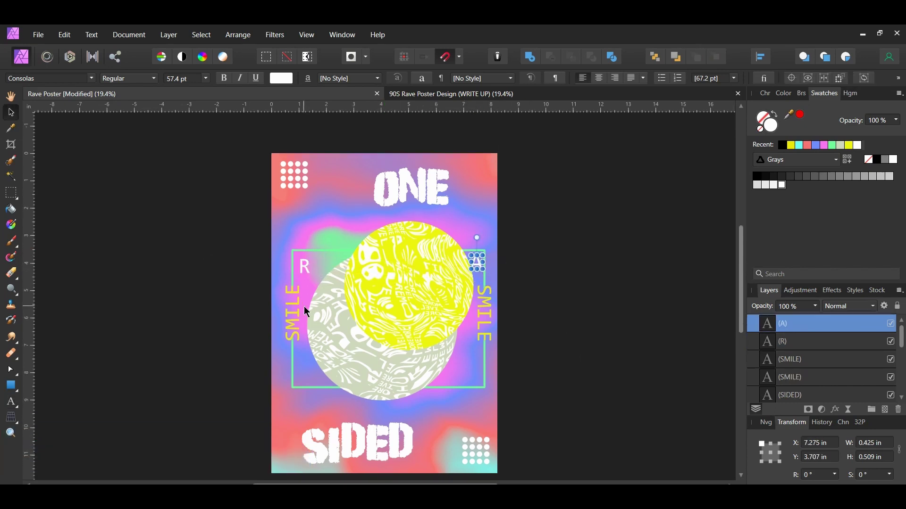
click(304, 267)
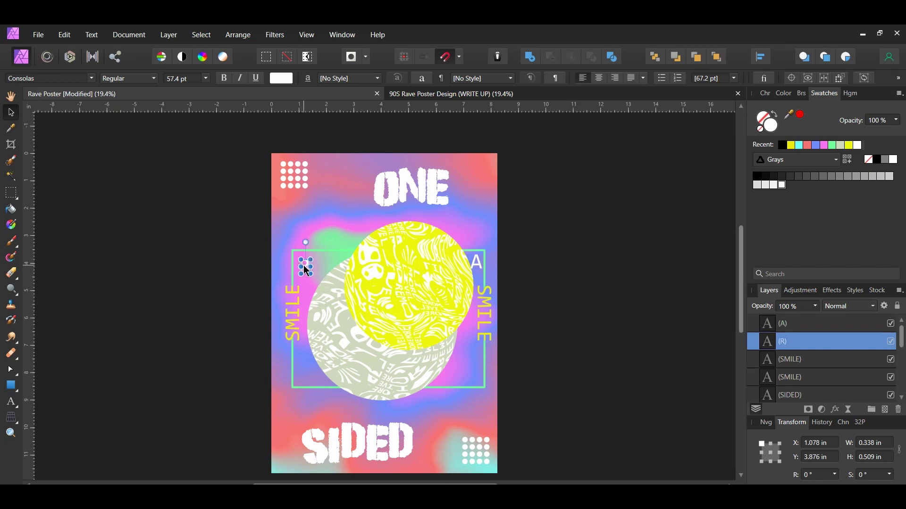
drag(306, 271, 309, 378)
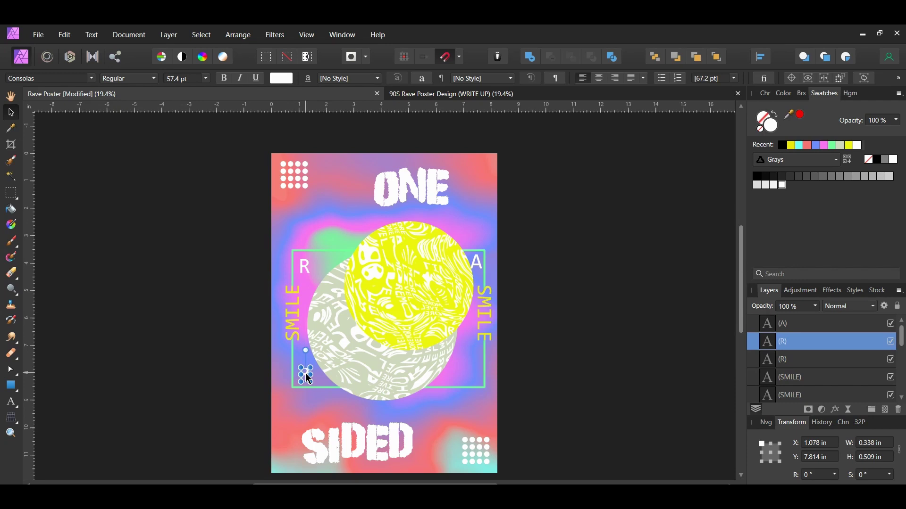
key(t)
double_click(305, 374)
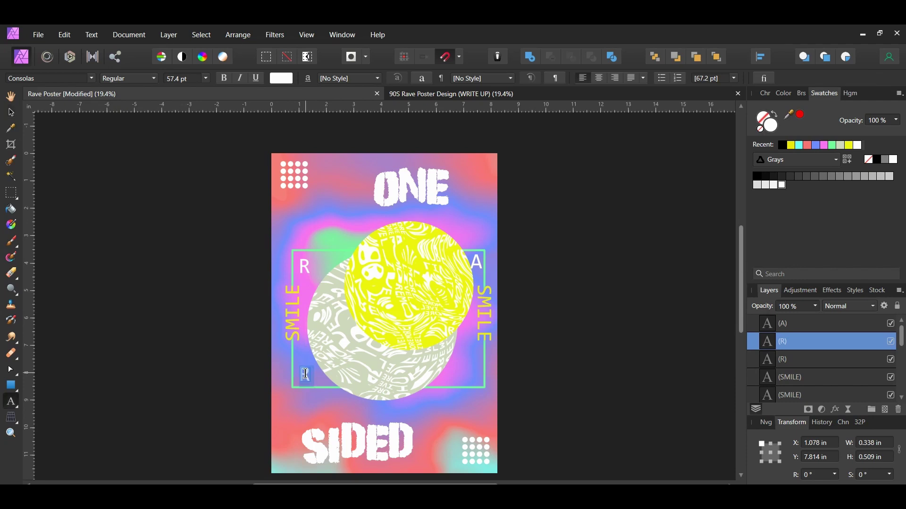
text(V)
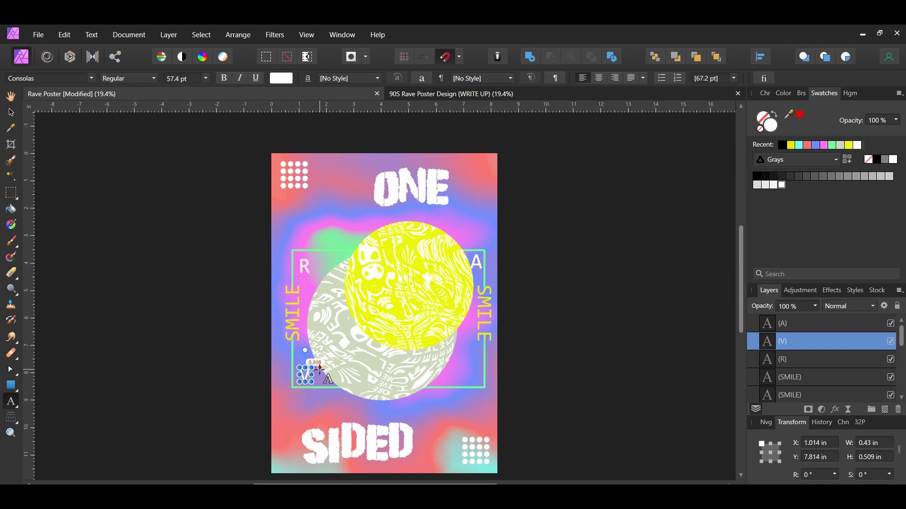
key(Escape)
Step: Duplicate the letter V across to the rectangle's lower-right corner and change the copy to E
key(v)
drag(307, 375, 474, 392)
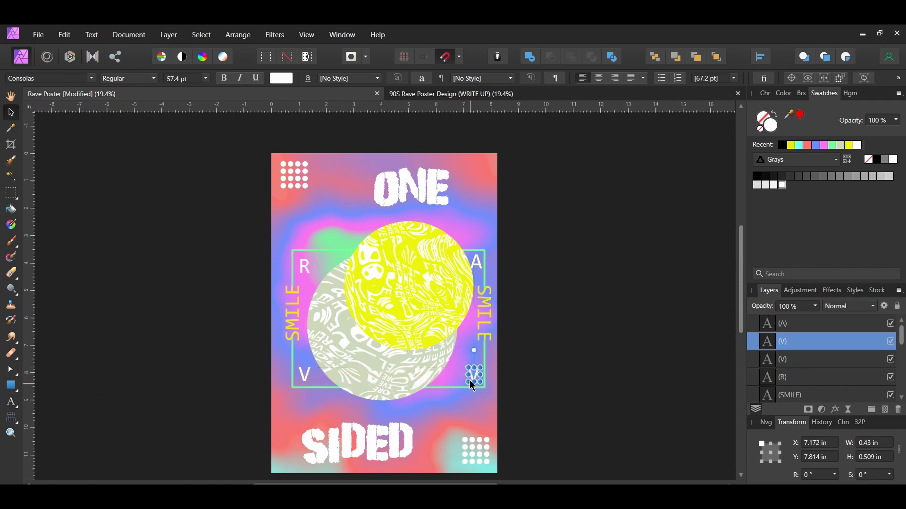
text(t)
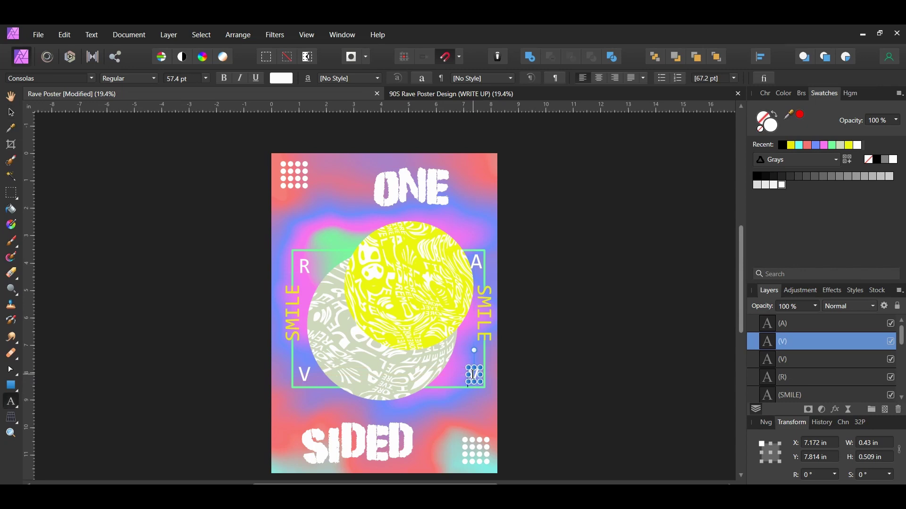
text(E)
key(Escape)
click(650, 387)
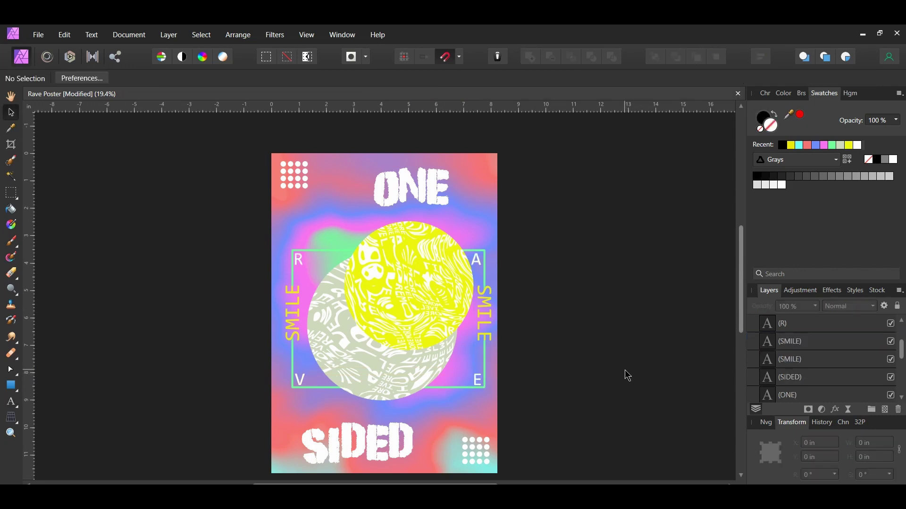
scroll(625, 370, down, 1)
Step: Open the unsplash photo of the walking man from the 90s Rave Poster folder
click(38, 34)
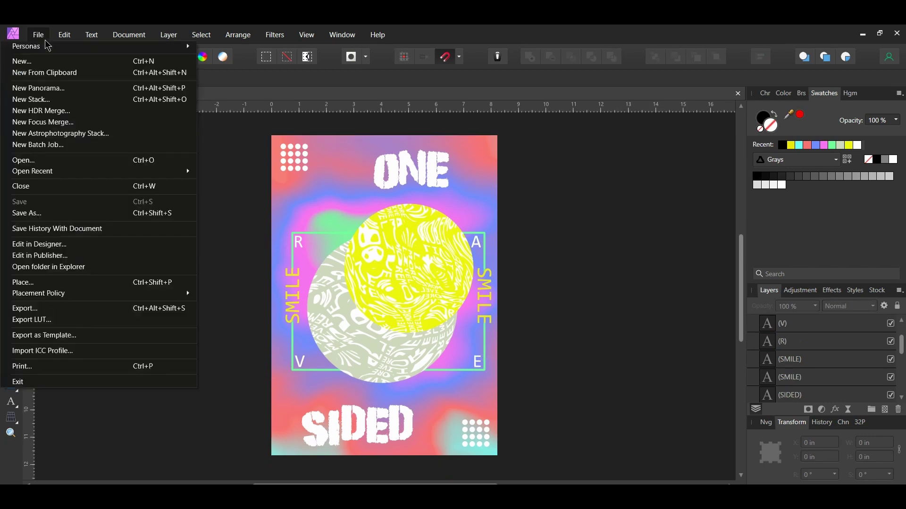
click(53, 160)
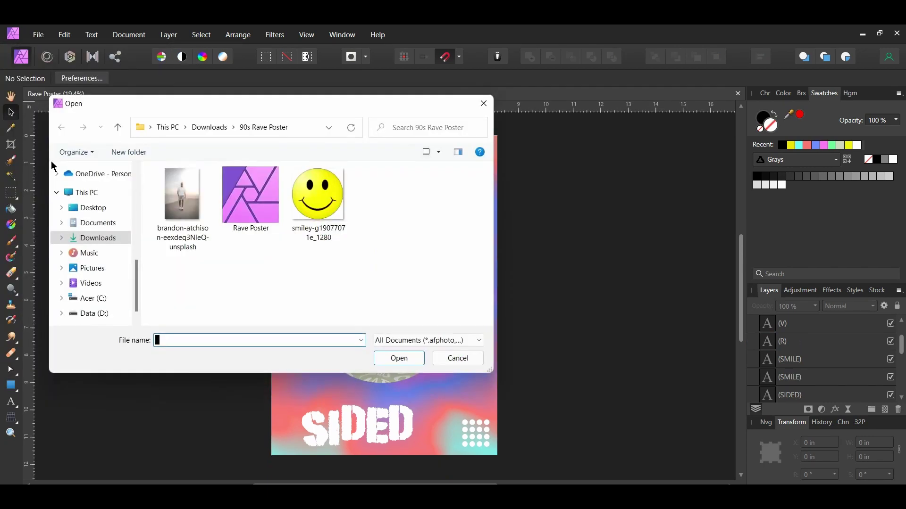
click(184, 192)
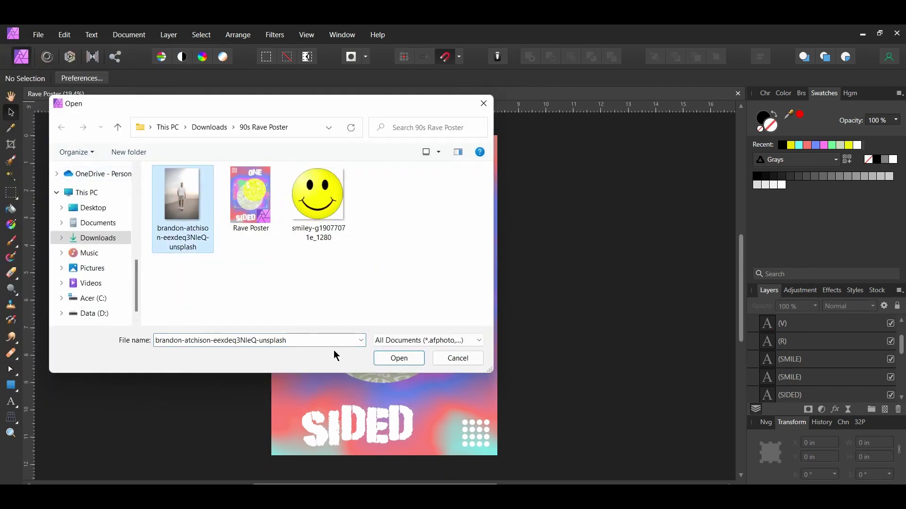
click(388, 360)
key(h)
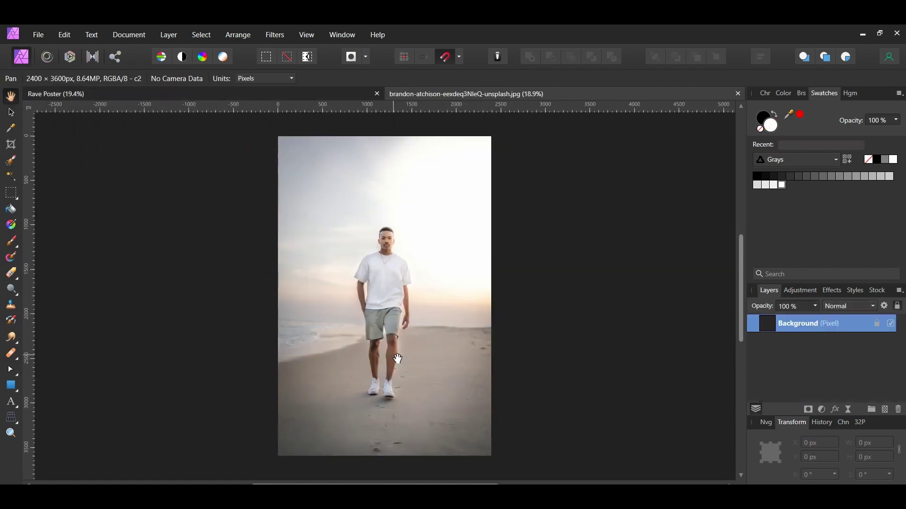
Step: Select the man's body below the head with the Selection Brush and duplicate the selection to a new layer
key(w)
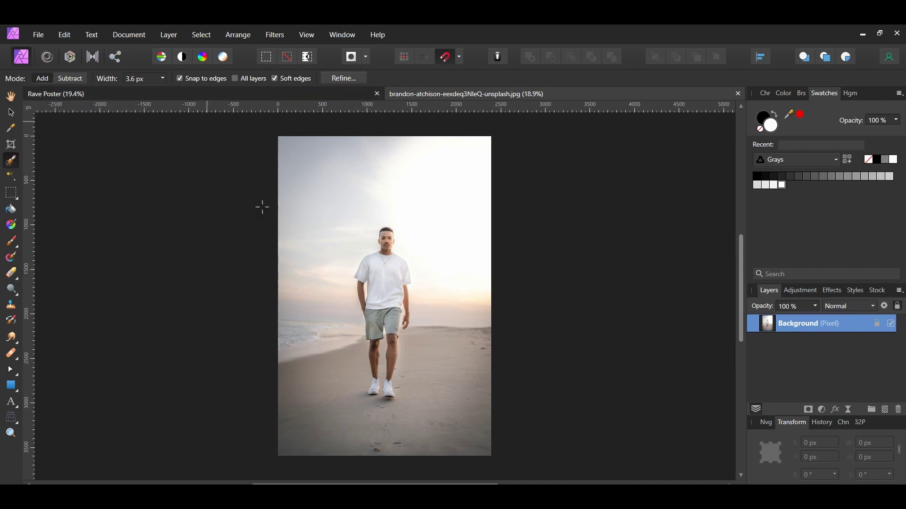
scroll(344, 338, up, 2)
key(bracketright)
key(bracketright)
key(bracketright)
mouse_move(415, 234)
mouse_down()
mouse_move(399, 192)
mouse_move(399, 265)
mouse_move(385, 307)
mouse_move(387, 332)
mouse_move(412, 328)
mouse_move(407, 368)
mouse_move(376, 338)
mouse_move(383, 391)
mouse_move(403, 388)
mouse_move(403, 399)
mouse_up()
key(ctrl+minus)
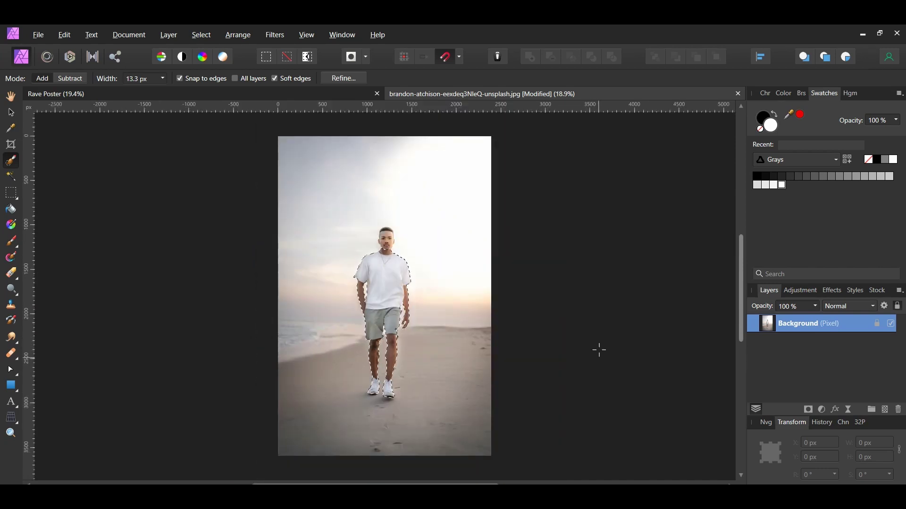
key(ctrl+j)
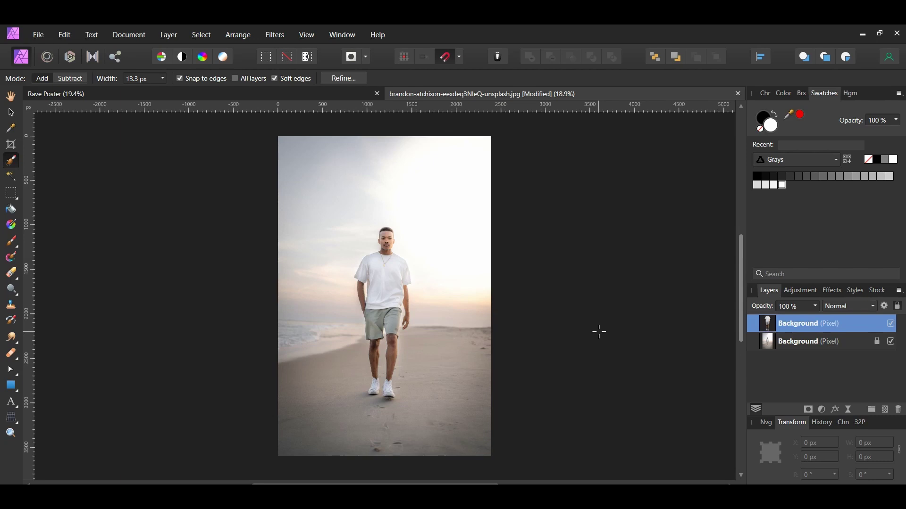
Step: Paste the body cutout into the Rave Poster document, close the photo and scale the cutout to about 2.62 × 7.19 in over the circles
key(ctrl+Tab)
key(v)
key(ctrl+v)
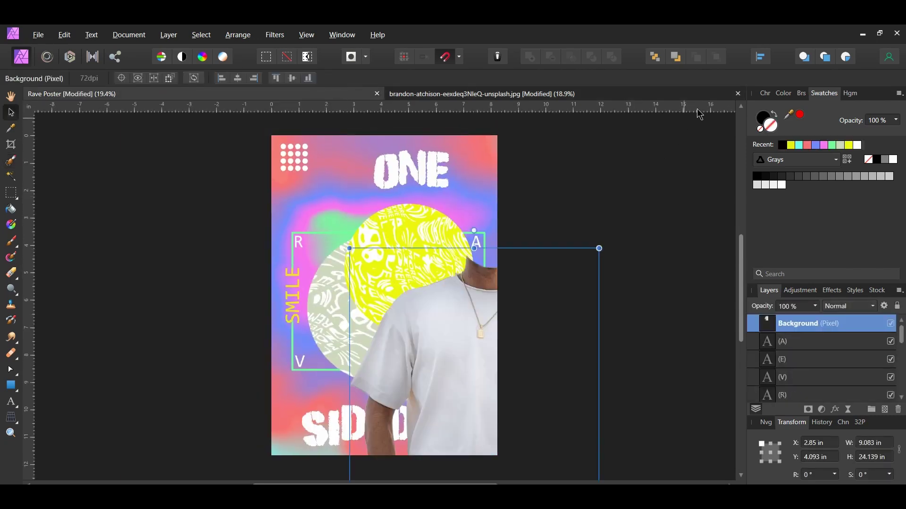
key(ctrl+w)
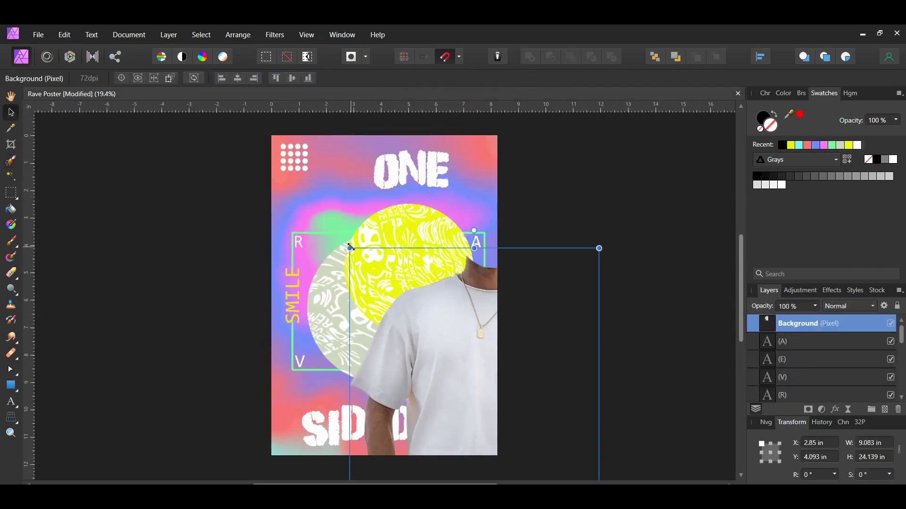
drag(350, 248, 399, 331)
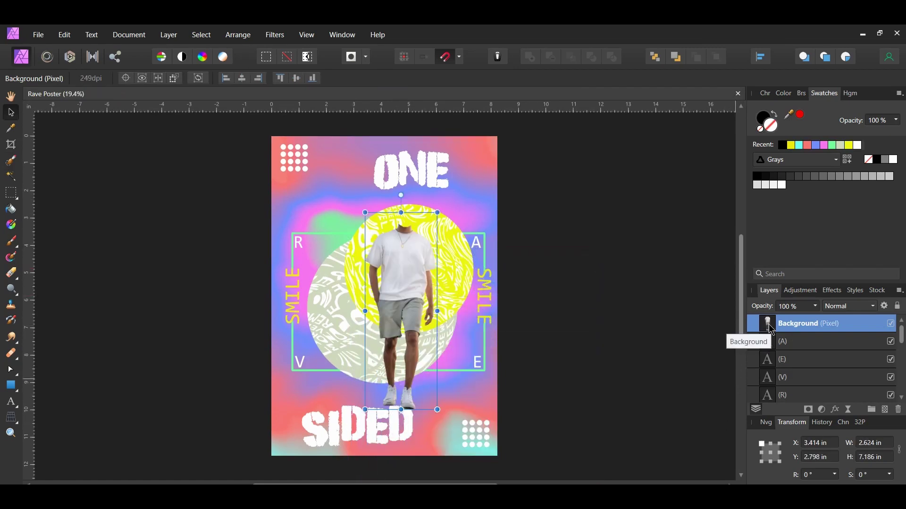
Step: Load the body cutout's outline as a selection and nest a Black & White adjustment inside its layer
ctrl+click(771, 330)
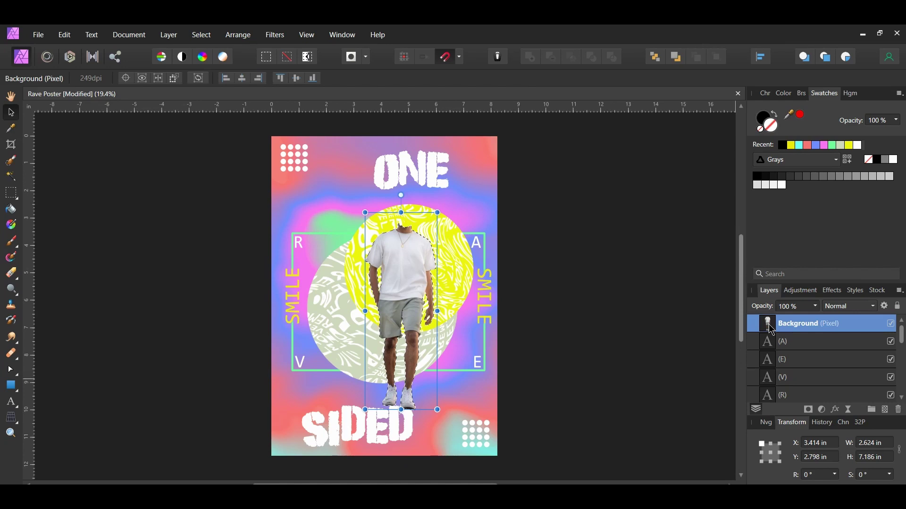
click(823, 412)
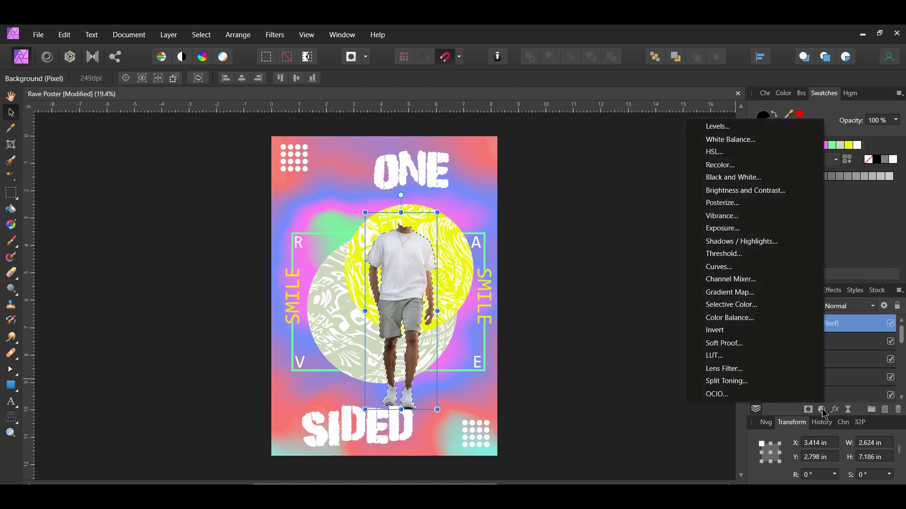
click(776, 180)
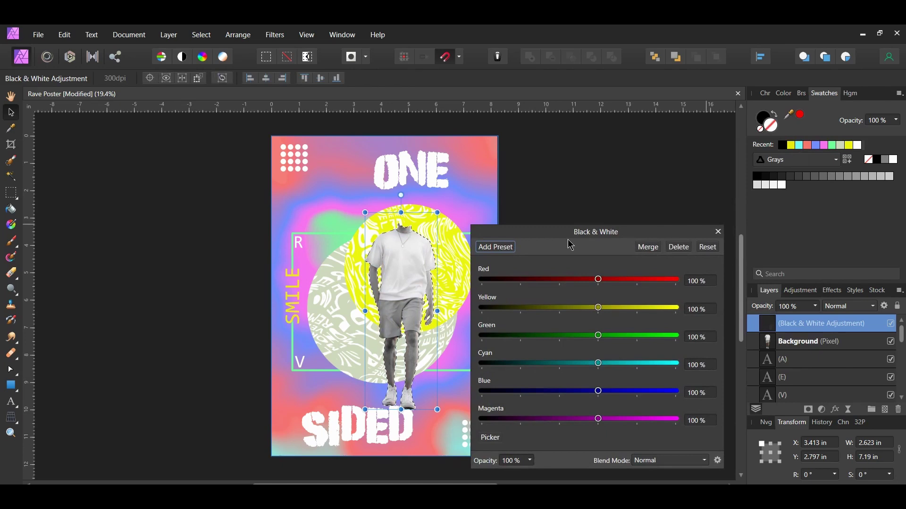
drag(662, 237, 681, 185)
drag(802, 324, 789, 349)
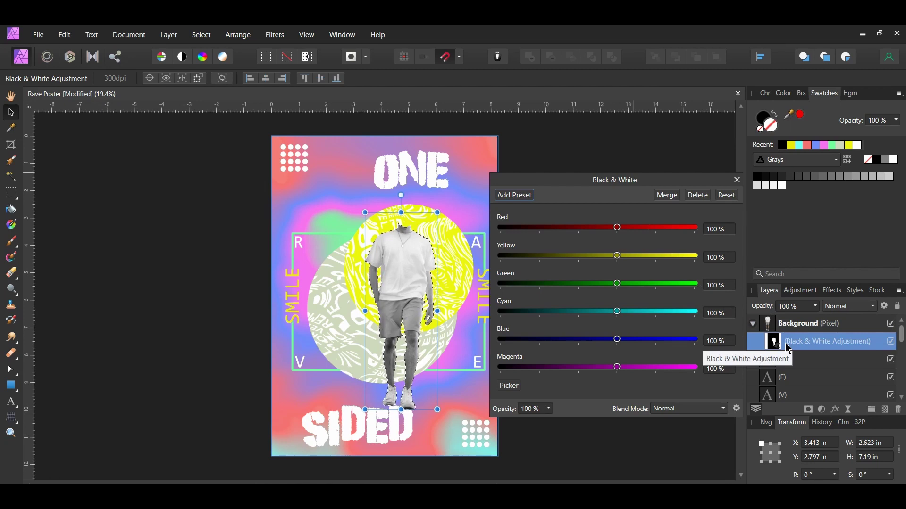
Step: Set the Black & White adjustment to yellow 125%, green 128%, cyan 200% and blue 150%, with 60% opacity
click(713, 257)
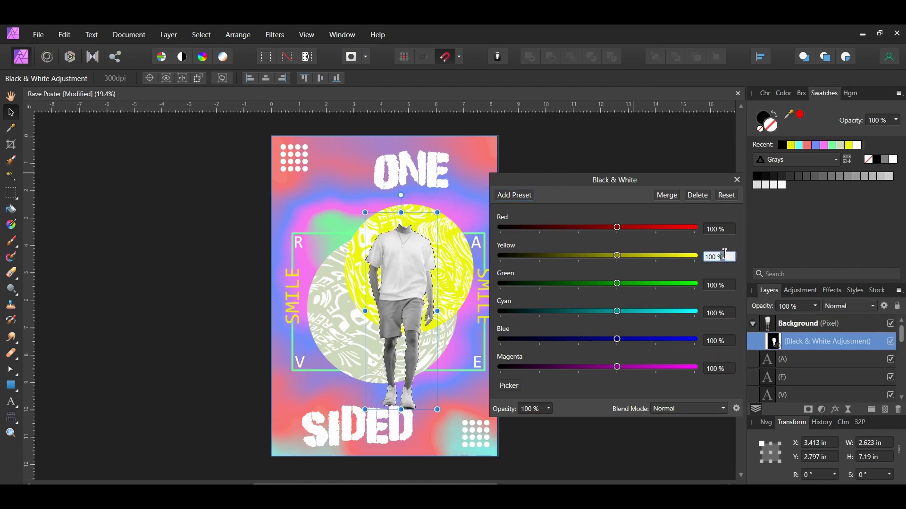
text(125)
key(Return)
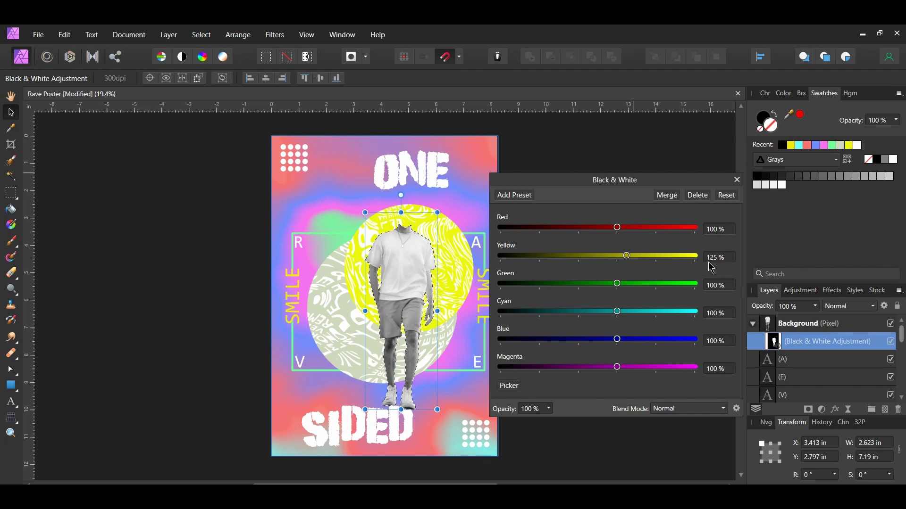
drag(617, 284, 638, 342)
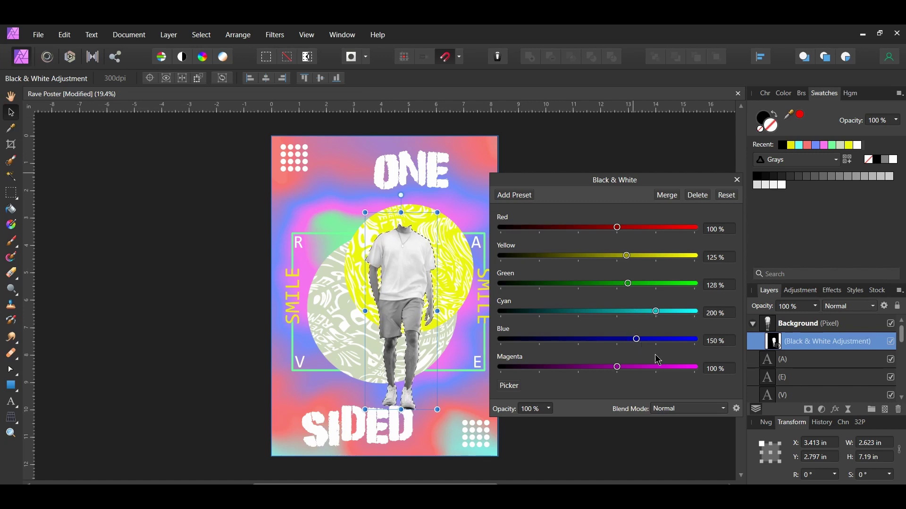
click(533, 408)
text(60)
key(Return)
click(738, 181)
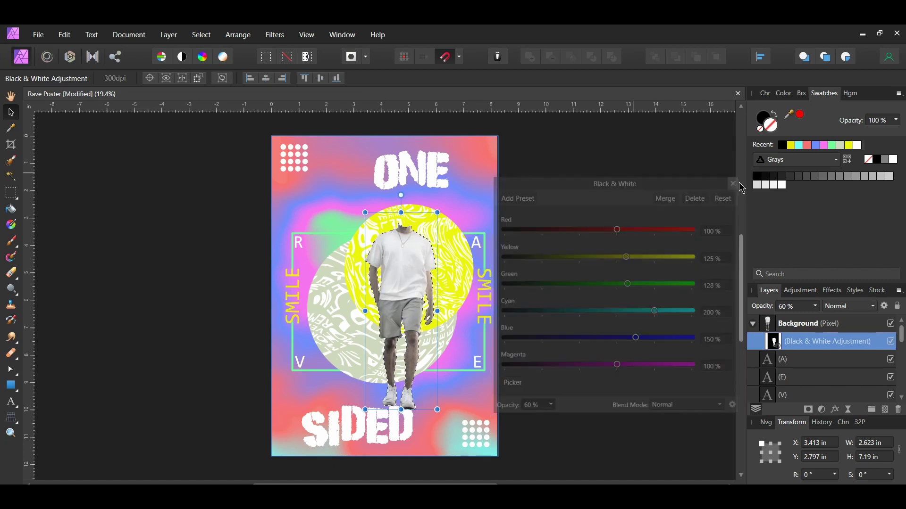
Step: Brighten the body cutout with a Curves adjustment raised at about (0.12, 0.187) and (0.298, 0.452), and clear the selection
click(823, 410)
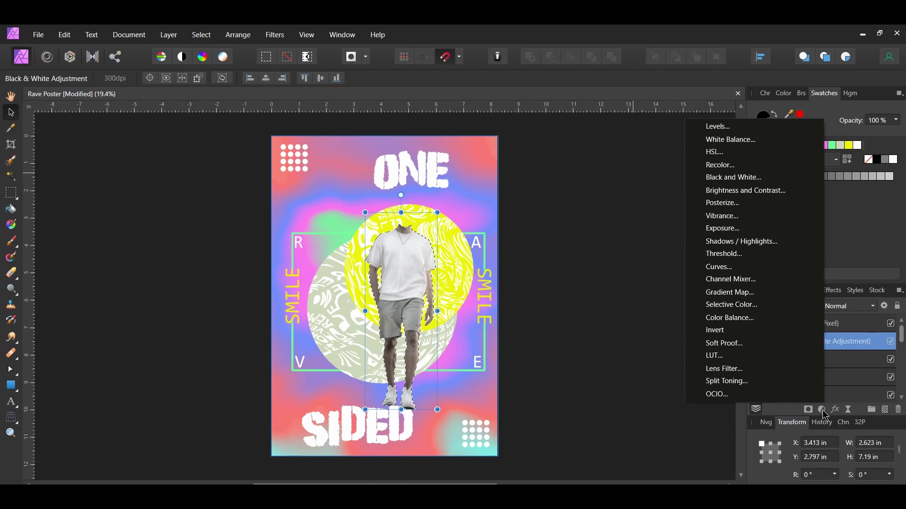
click(790, 267)
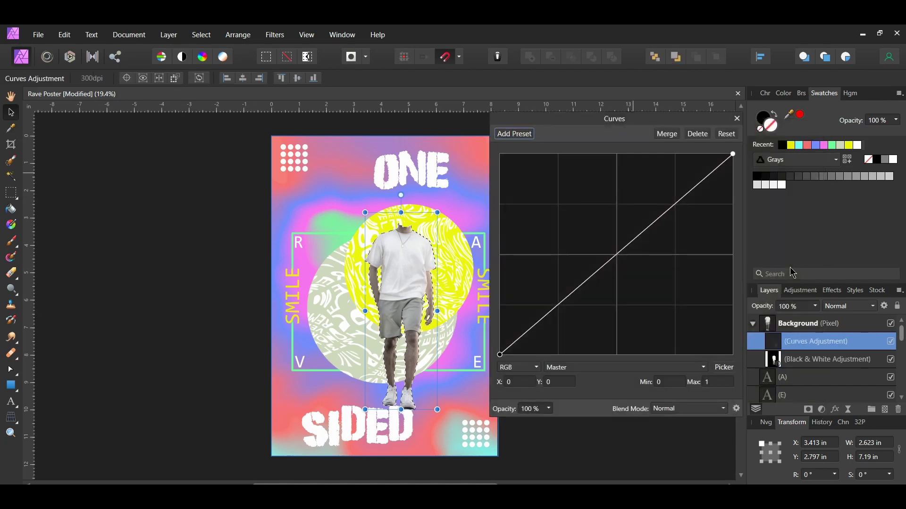
drag(593, 122, 625, 121)
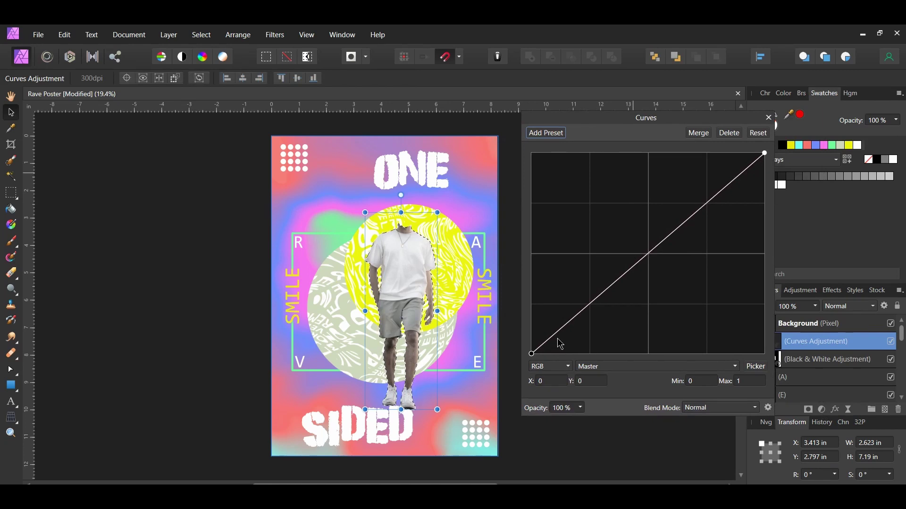
drag(555, 334, 559, 316)
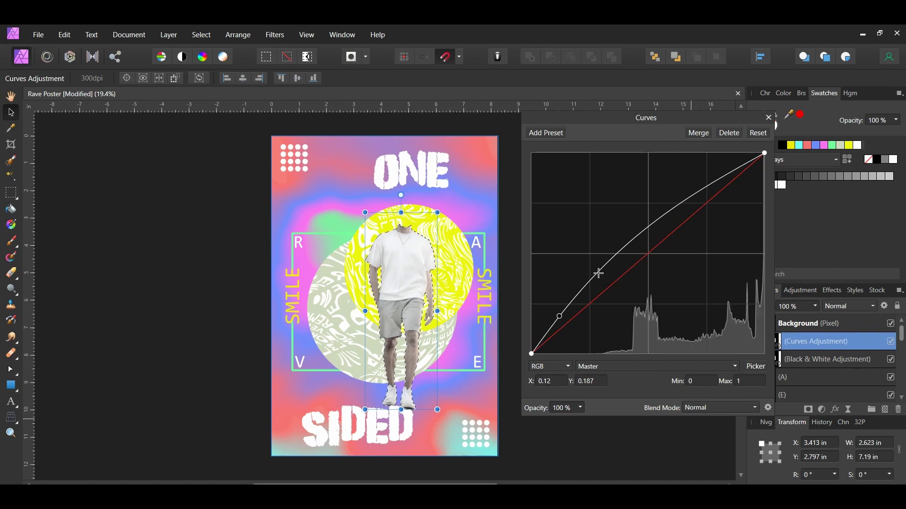
drag(598, 276, 594, 271)
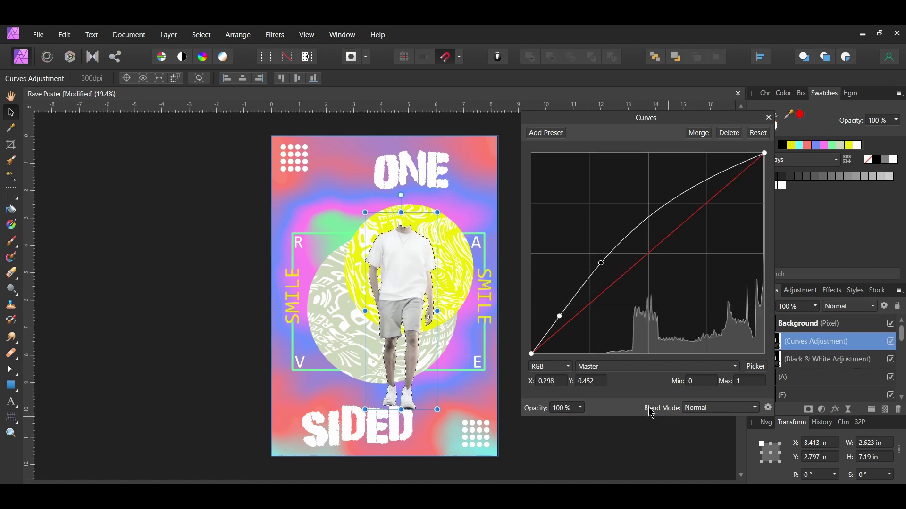
click(769, 117)
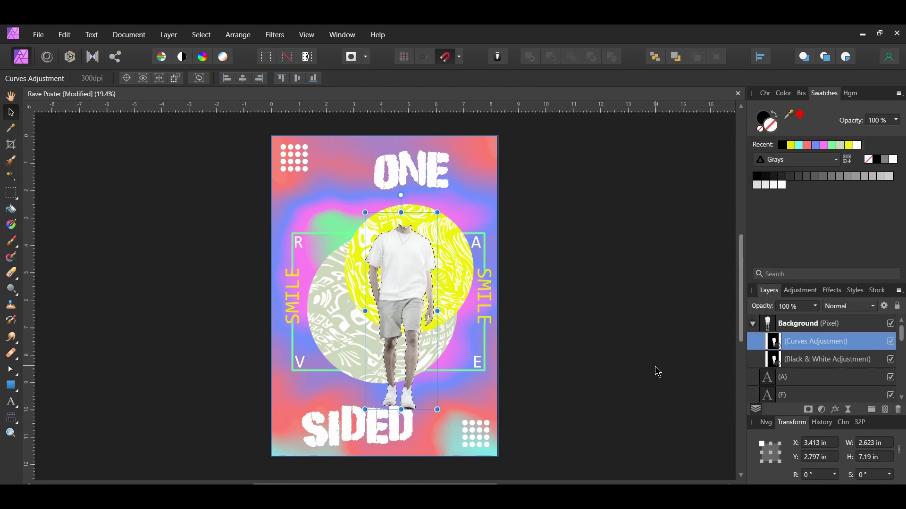
key(ctrl+d)
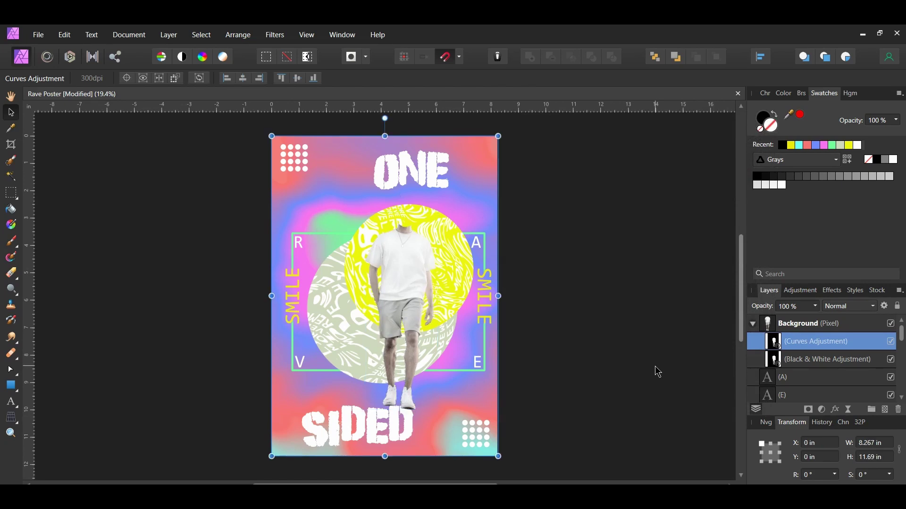
click(658, 372)
Step: Bring in the smiley-g19077071e_1280 image and scale it to about 1.24 × 1.24 in as the man's head
click(38, 35)
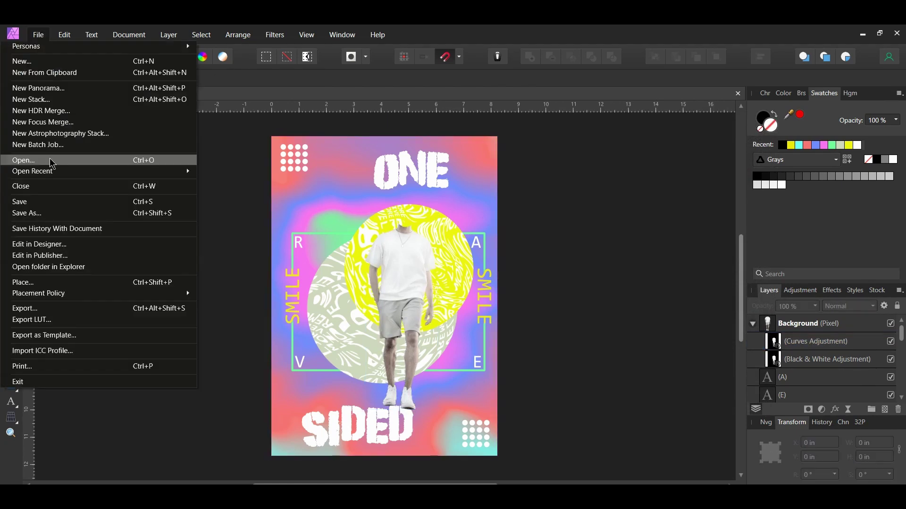
click(52, 163)
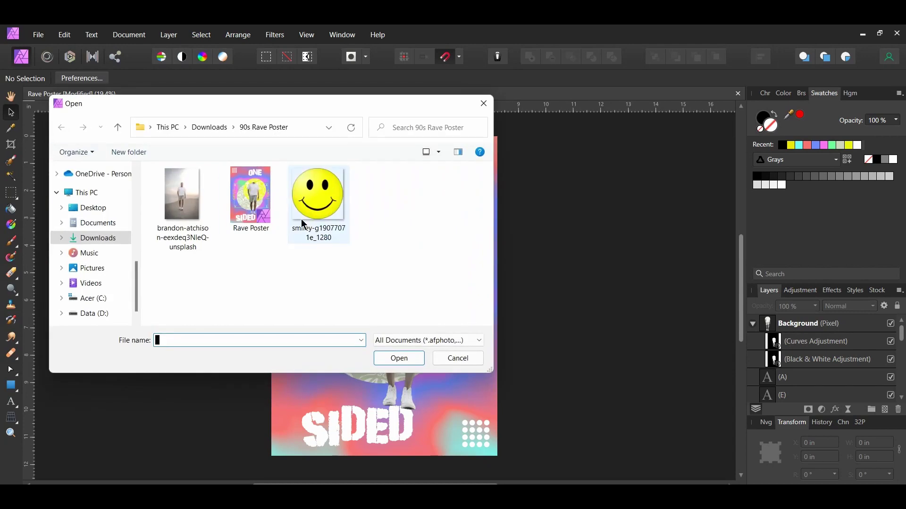
double_click(319, 205)
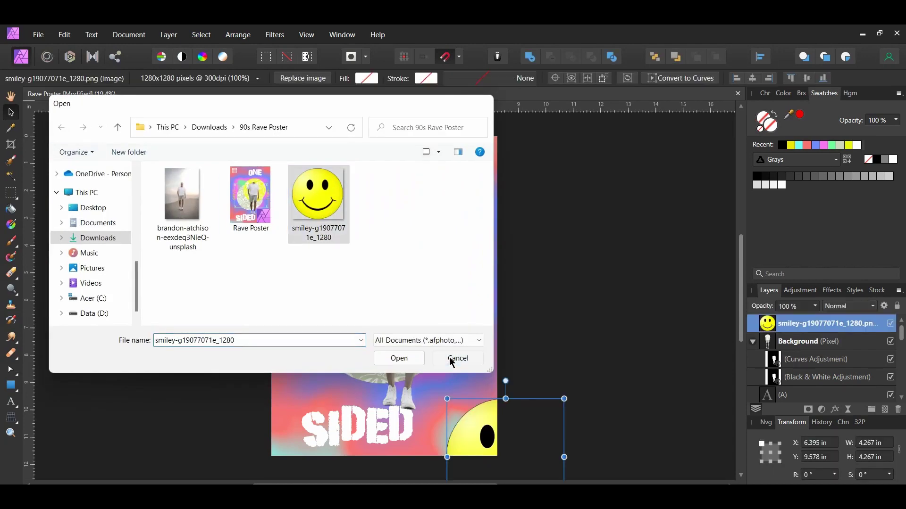
drag(472, 410, 421, 242)
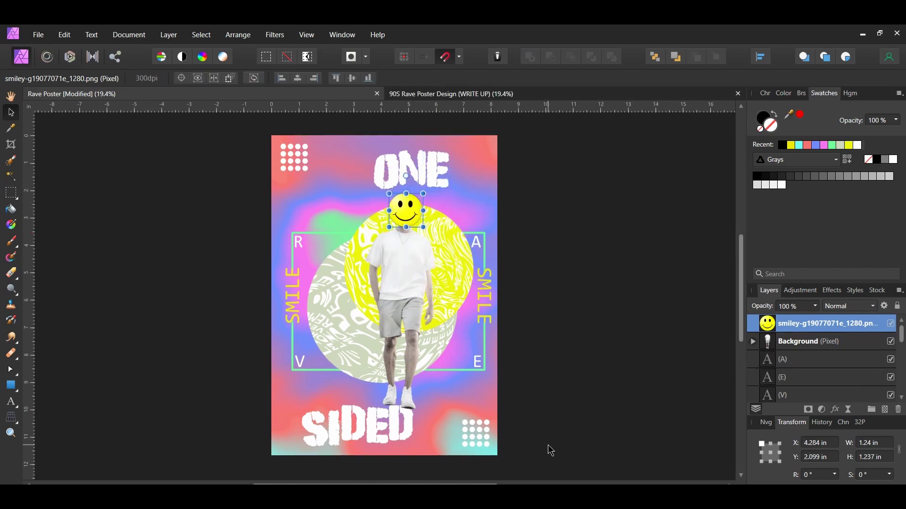
click(550, 451)
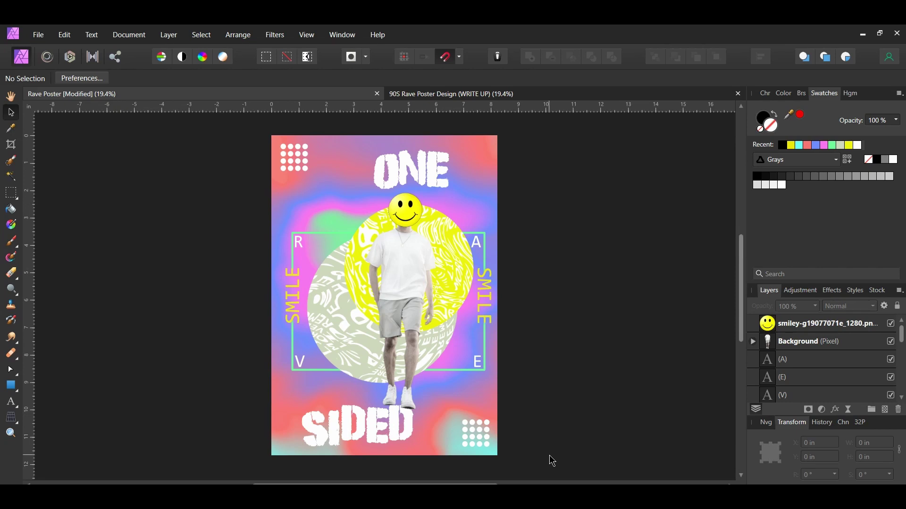
Step: Set up the Ellipse Tool with the stroke colour 6FFF98
click(18, 391)
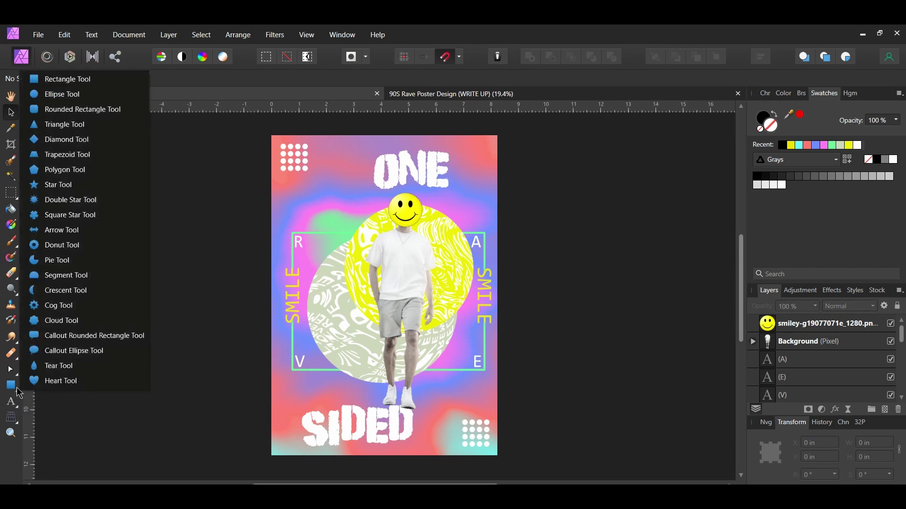
click(62, 94)
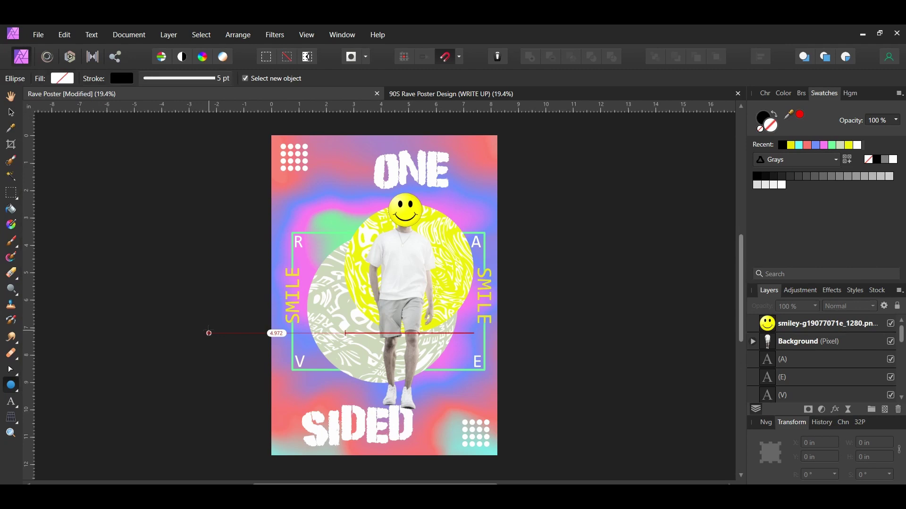
double_click(766, 124)
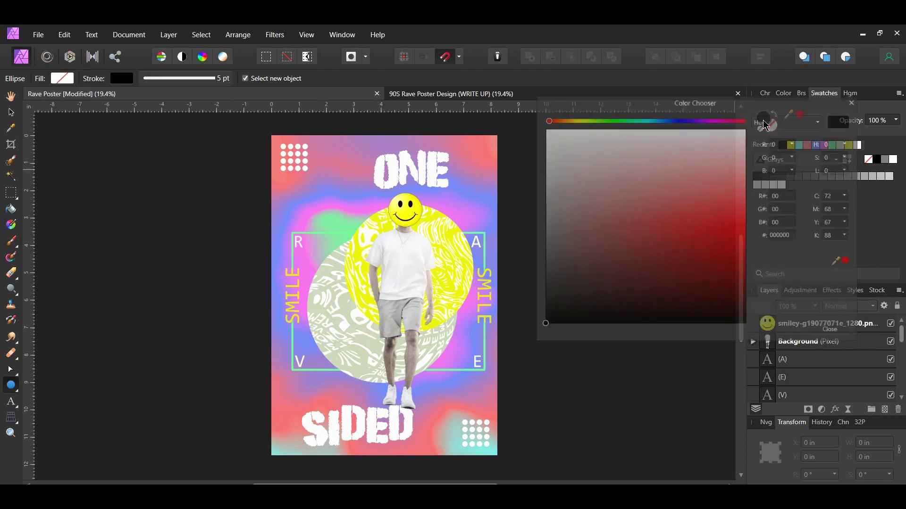
click(782, 237)
text(6)
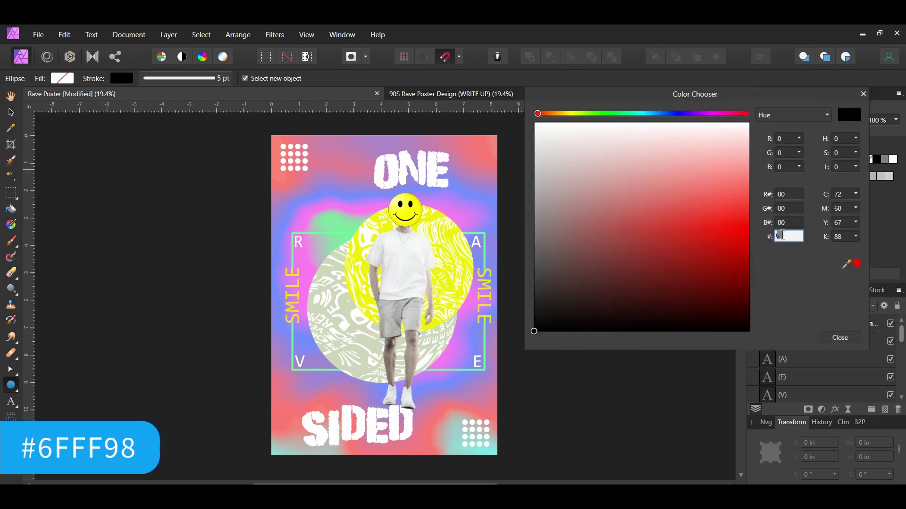
text(FFF98)
key(Return)
click(864, 93)
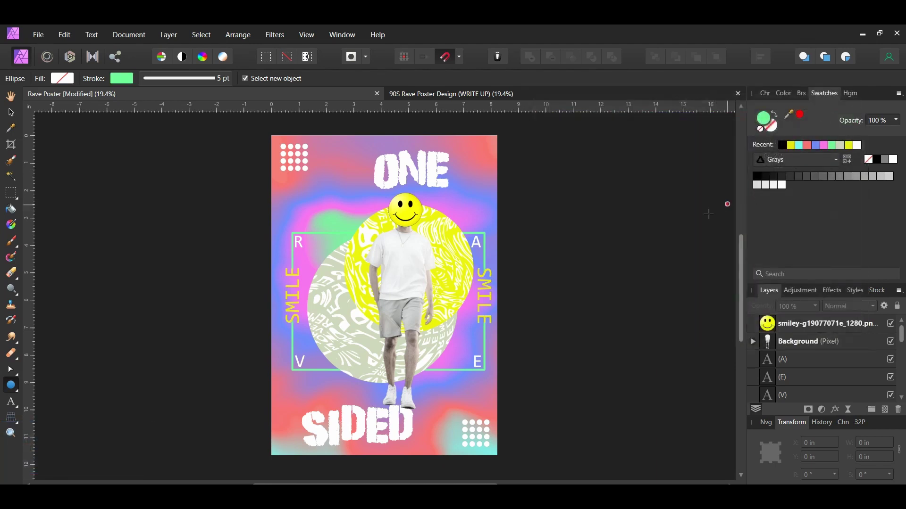
Step: Draw two crossing ellipses of about 1.61 × 0.68 in with a 3 pt outline below the upper dot grid, rotating the top one to -30°
drag(302, 193, 353, 221)
drag(327, 174, 279, 269)
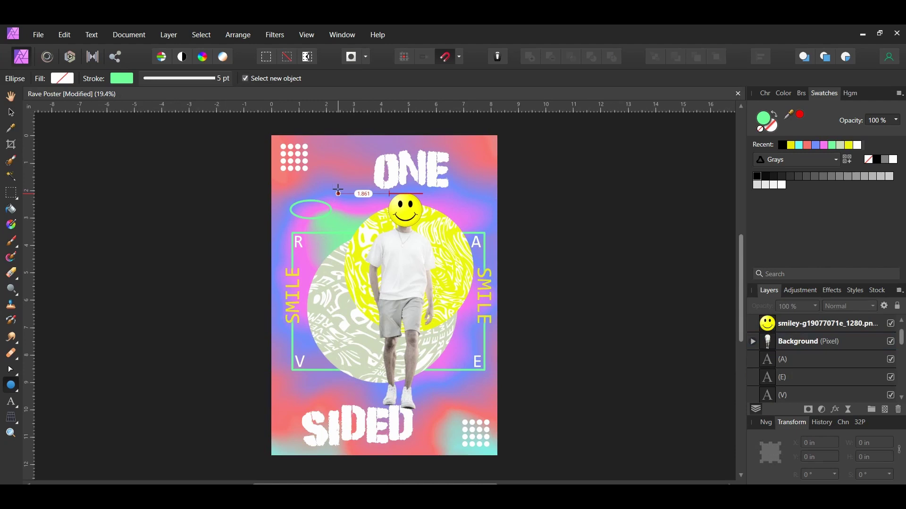
drag(338, 190, 335, 191)
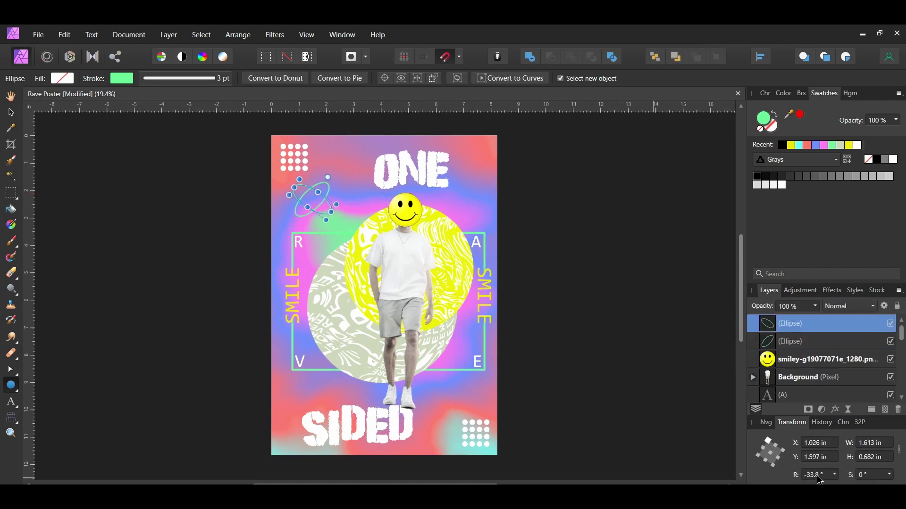
click(817, 475)
text(-30)
key(Return)
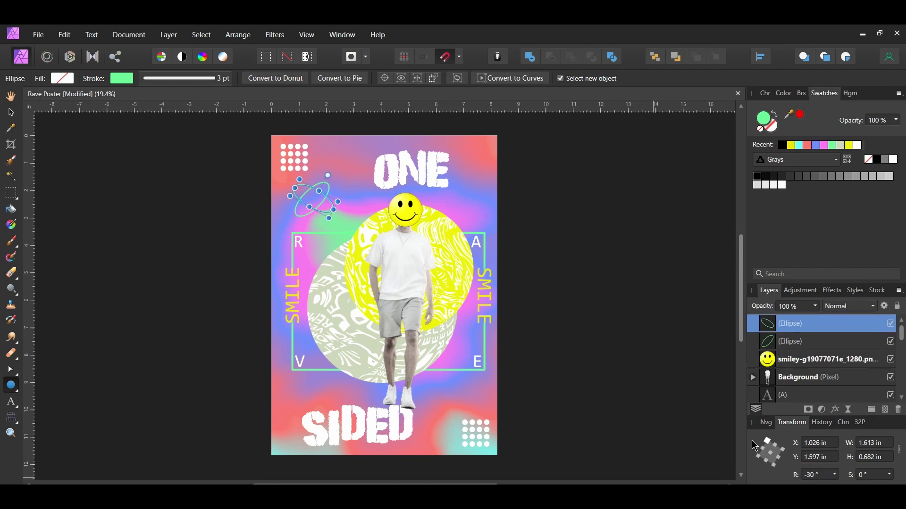
Step: Select both crossing ellipses and group them
key(v)
click(506, 399)
drag(246, 180, 349, 219)
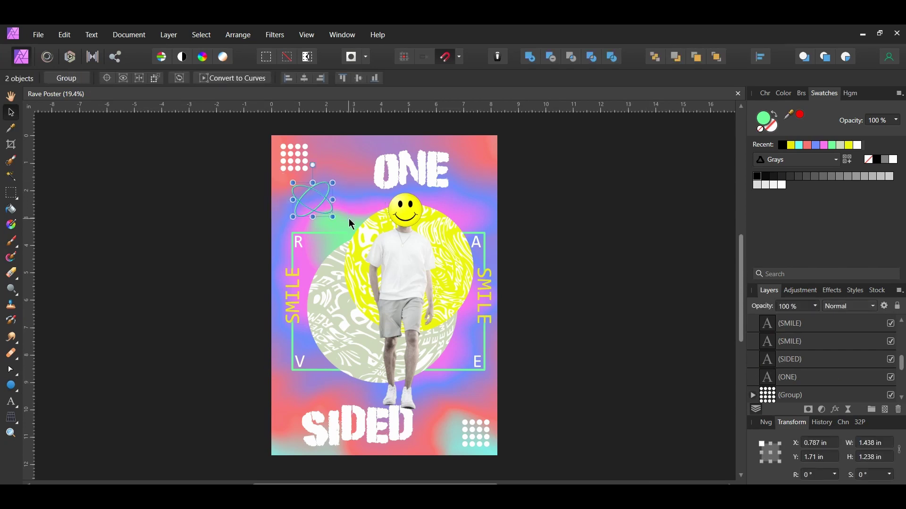
key(ctrl+g)
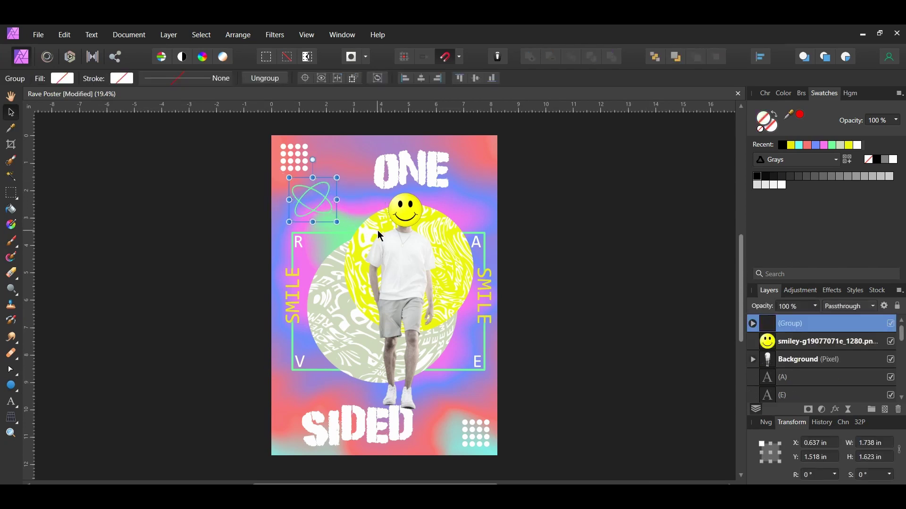
Step: Select all the poster layers and create a merged pixel copy of them above the originals
scroll(818, 343, down, 5)
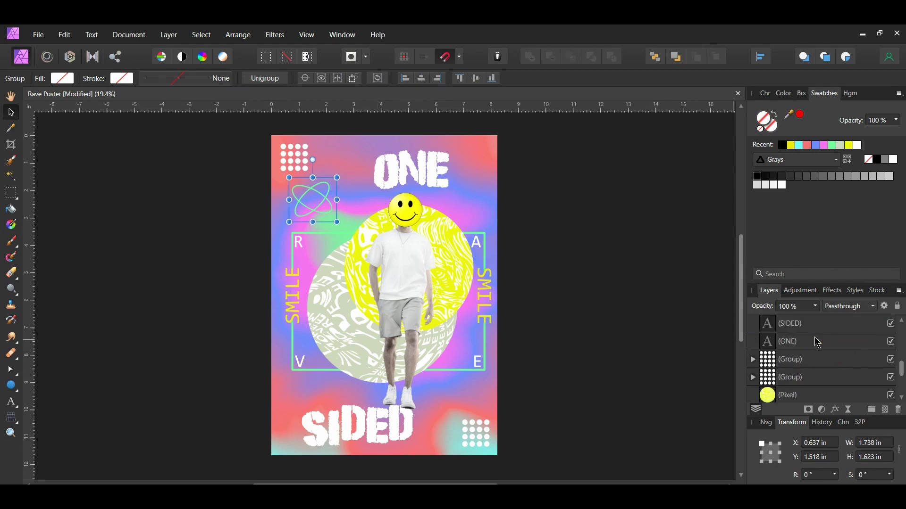
scroll(818, 342, down, 1)
key(ctrl+a)
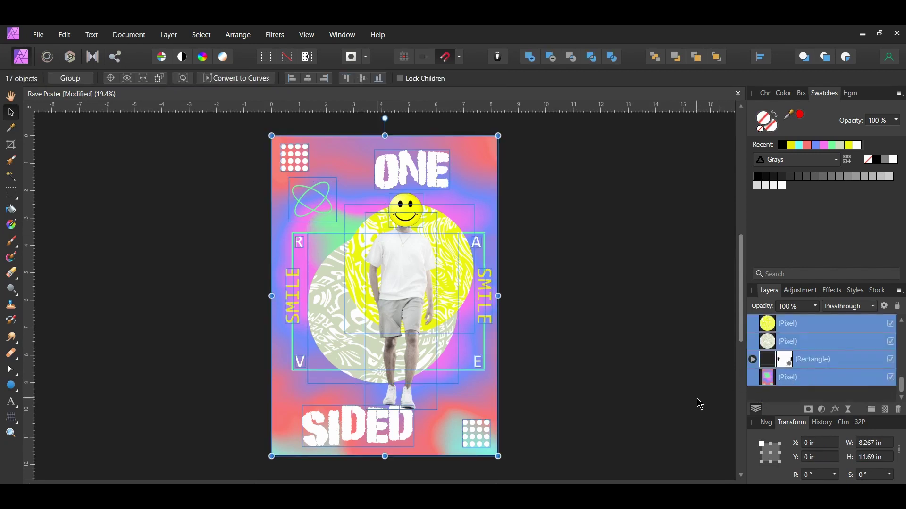
key(ctrl+z)
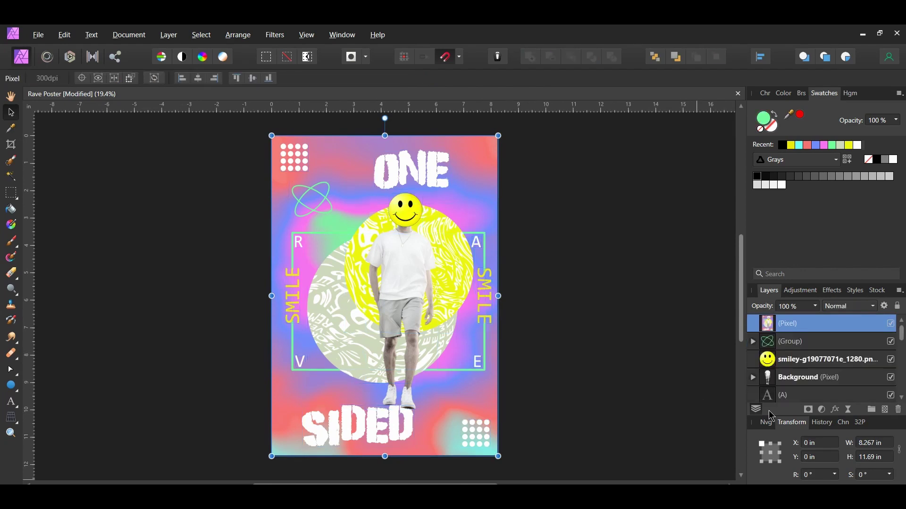
Step: Hide every original layer beneath the merged pixel copy
scroll(807, 341, down, 5)
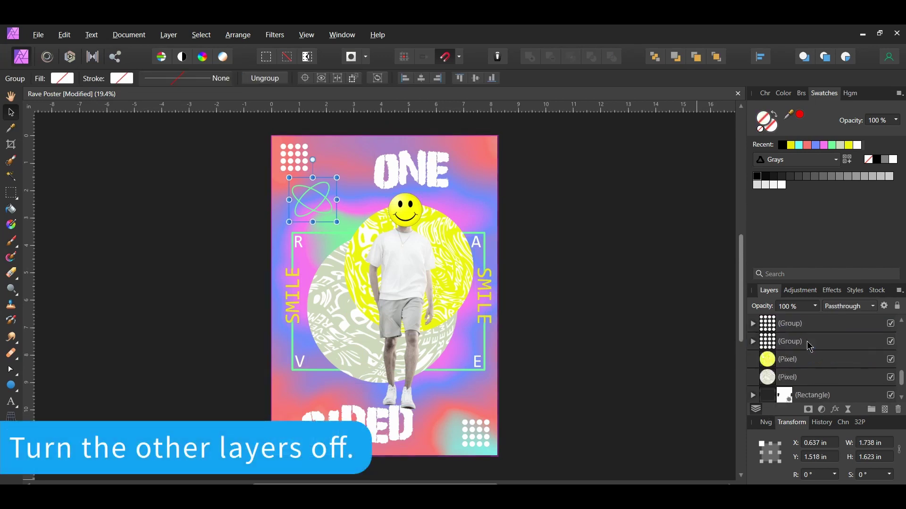
shift+click(880, 380)
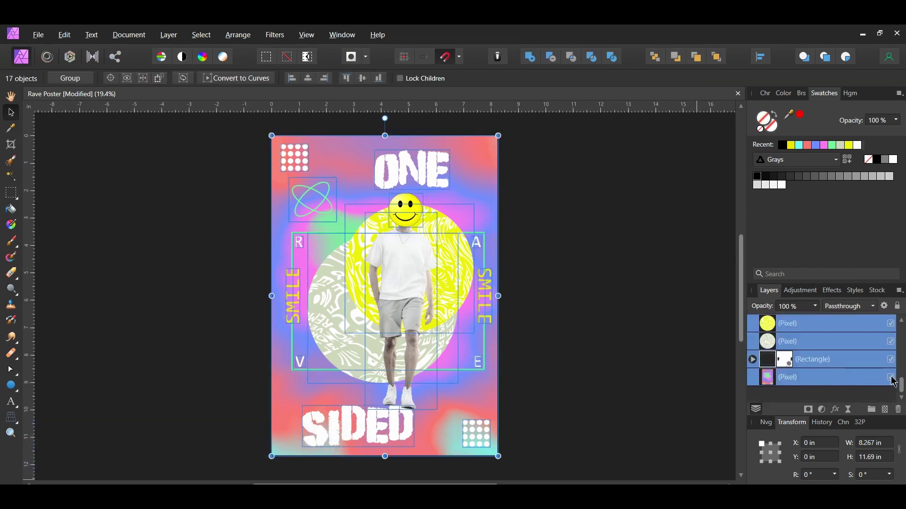
click(706, 386)
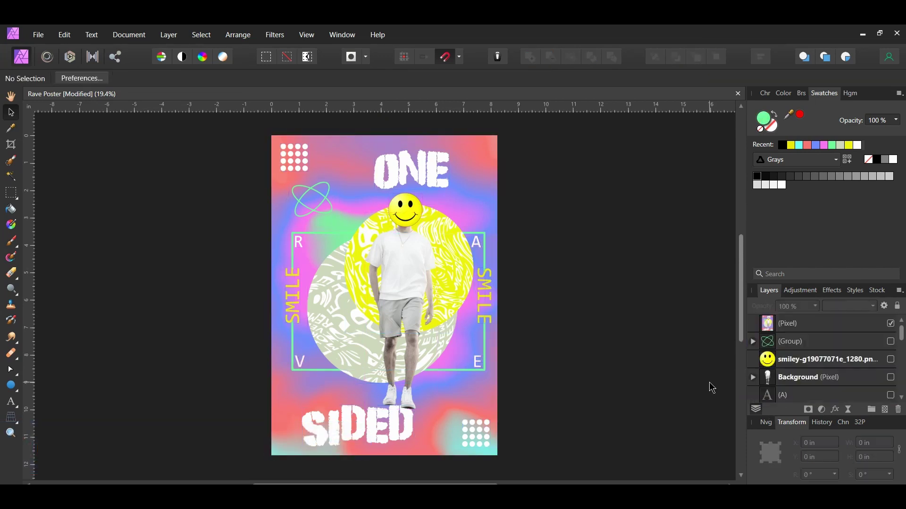
Step: Apply the Add Noise filter to the merged pixel layer with 40% intensity and Uniform distribution, leaving Monochromatic off
click(783, 324)
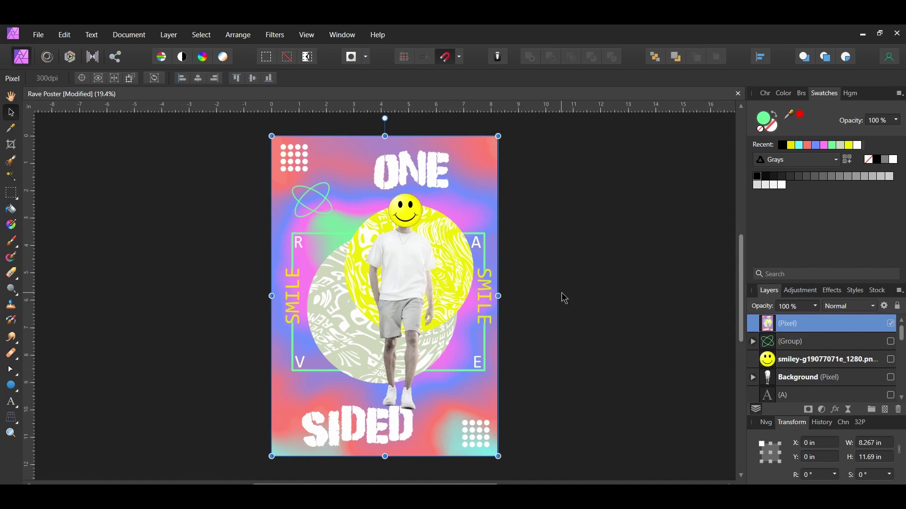
click(275, 37)
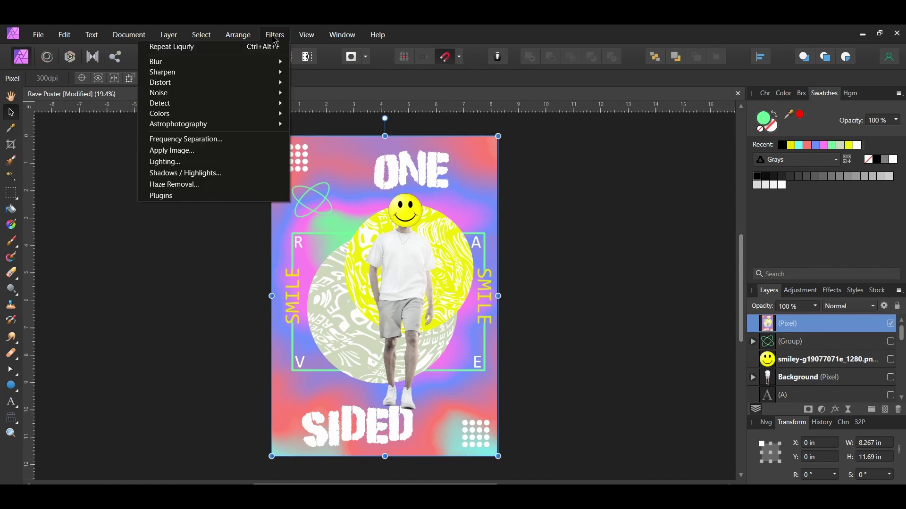
mouse_move(212, 93)
click(118, 104)
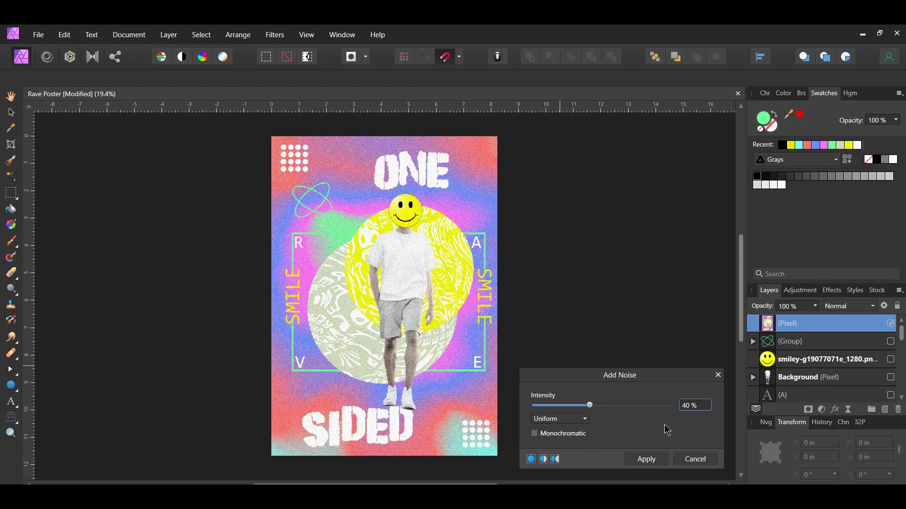
click(641, 459)
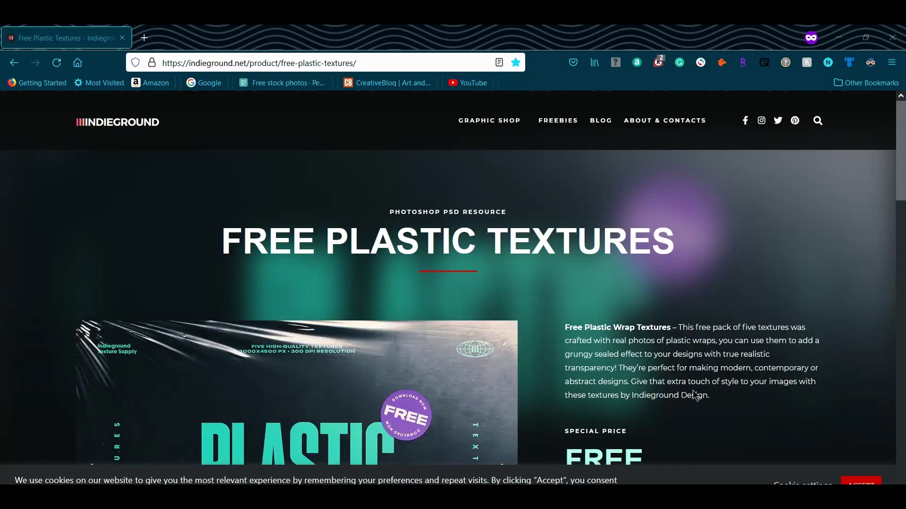
Step: Download and save the free plastic textures archive indieground_freebies_plastictextures.zip from the Indieground page
scroll(660, 390, down, 3)
click(626, 383)
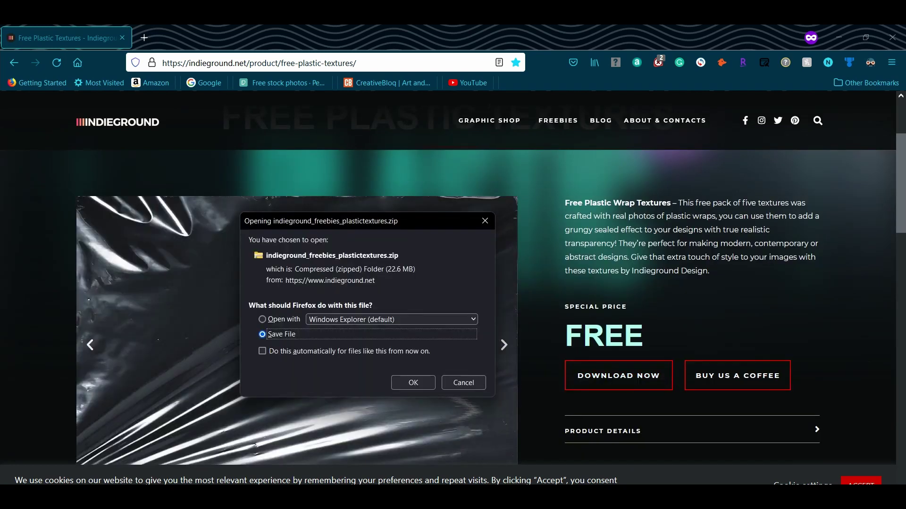
click(415, 382)
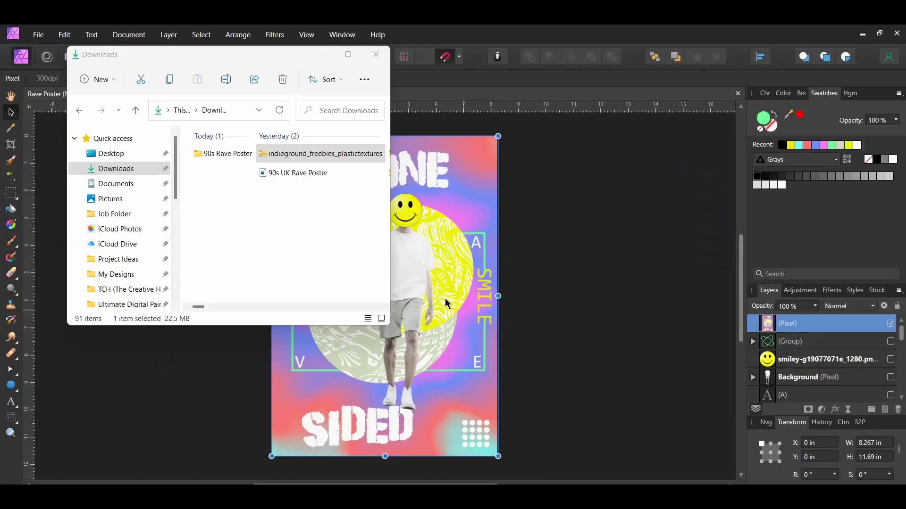
Step: Extract the indieground_freebies_plastictextures archive and place the indieground-plastic-textures-02 image into the Rave Poster document
right_click(322, 162)
click(351, 257)
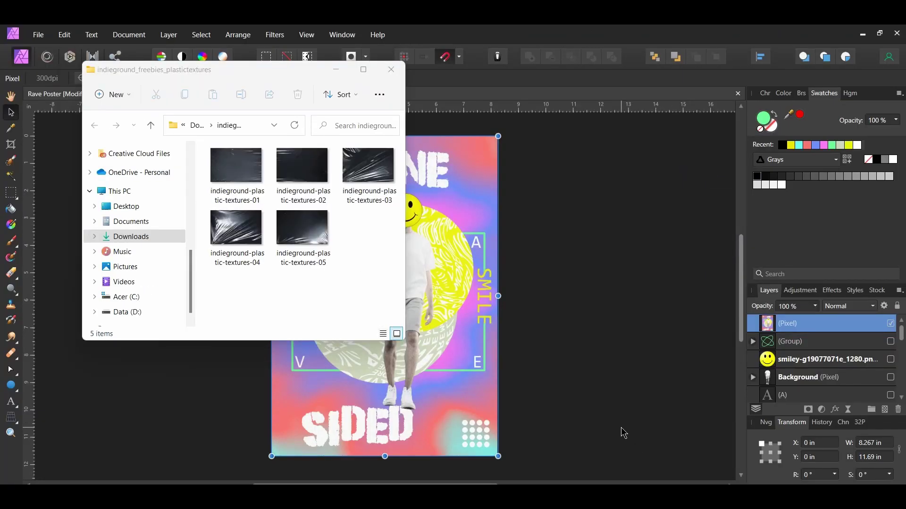
drag(307, 164, 425, 356)
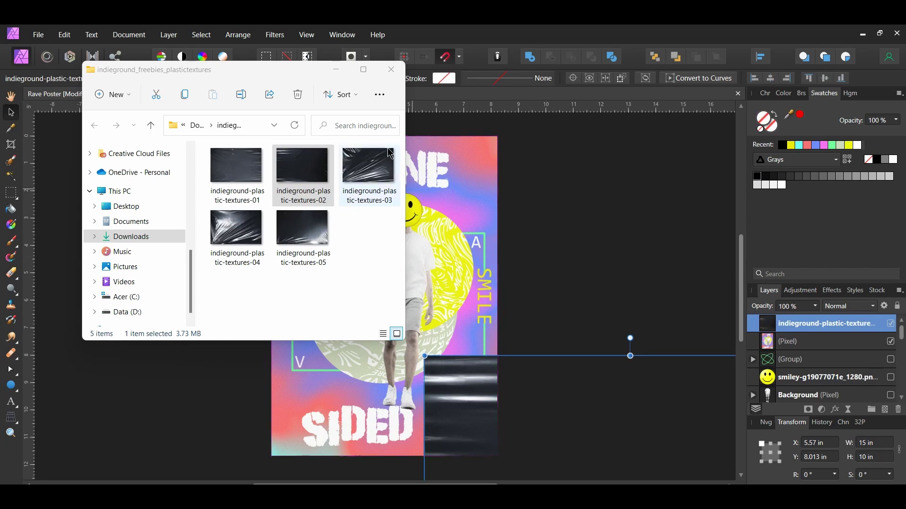
click(390, 71)
Step: Rotate the plastic texture to -90° and fit it over the whole poster at 11.69 × 8.267 in
drag(543, 387, 361, 196)
drag(450, 146, 604, 301)
scroll(559, 313, down, 2)
scroll(600, 305, up, 2)
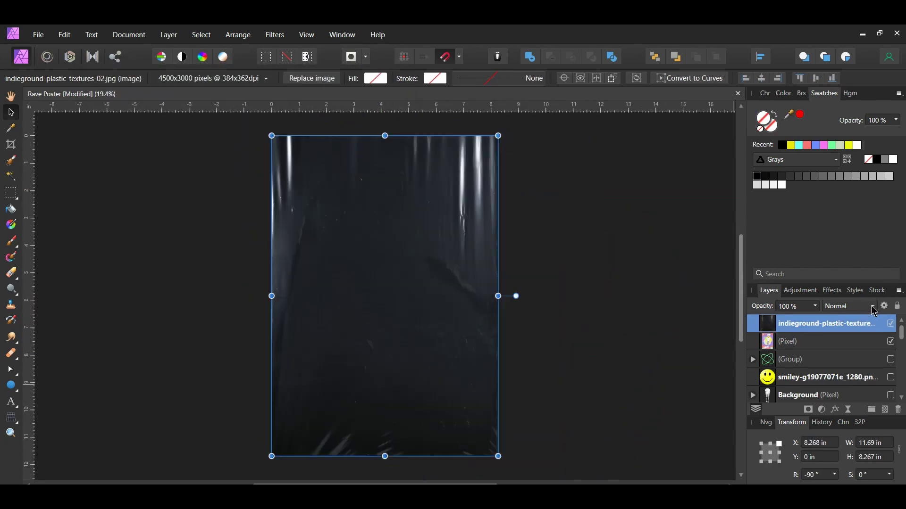
Step: Set the plastic texture layer's blend mode to Reflect and its opacity to 50%
click(874, 311)
scroll(877, 336, down, 5)
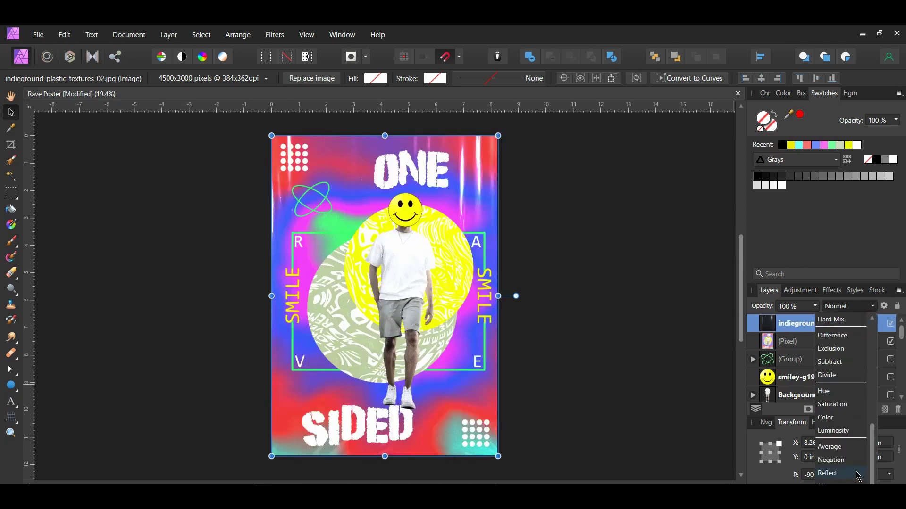
click(837, 464)
click(815, 306)
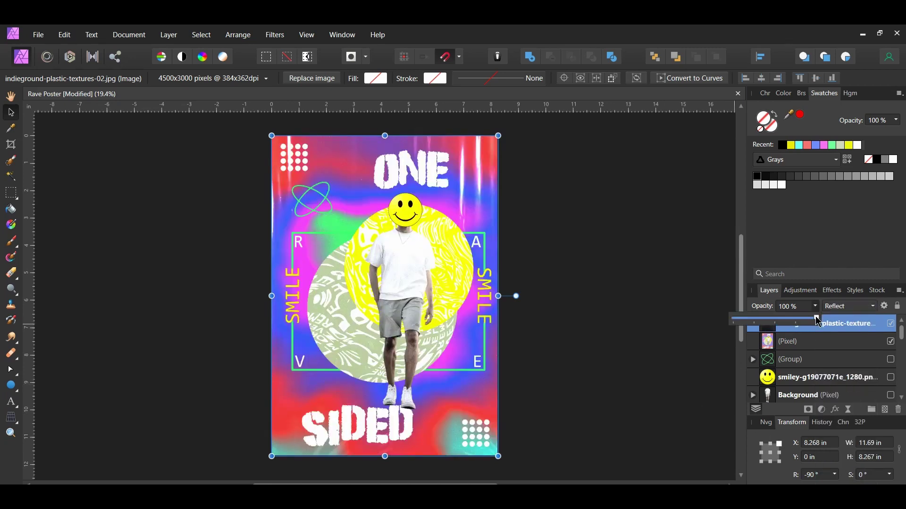
drag(818, 318, 776, 335)
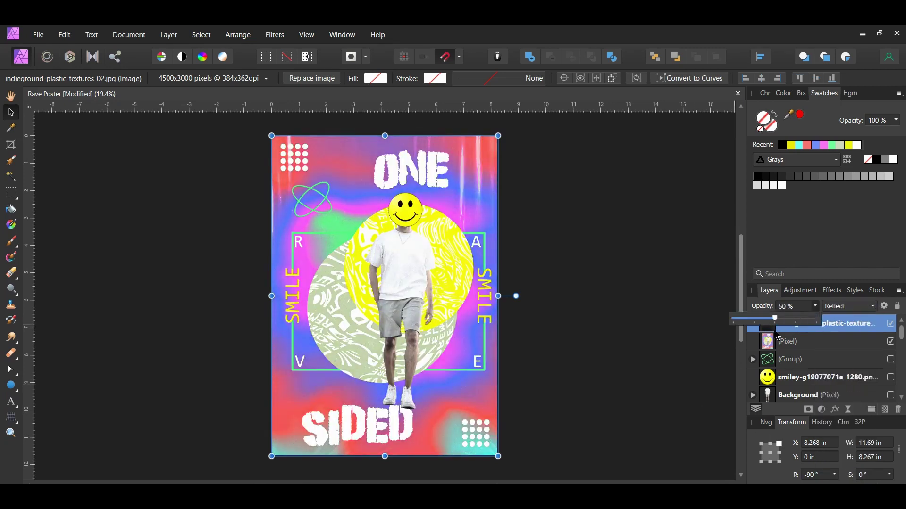
Step: Undo the texture's blend mode and opacity changes, and preview other blend modes such as Difference, Overlay, Lighten and Multiply
key(ctrl+z)
key(ctrl+z)
click(872, 307)
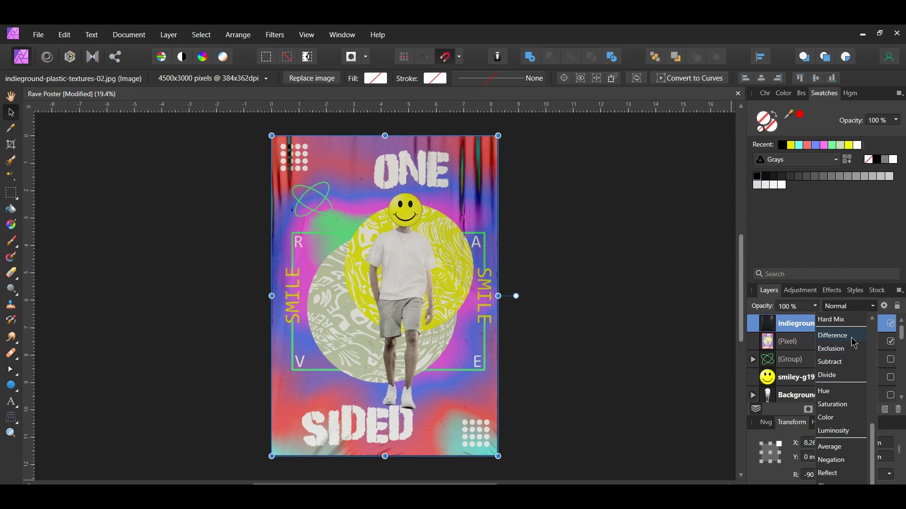
scroll(829, 337, up, 2)
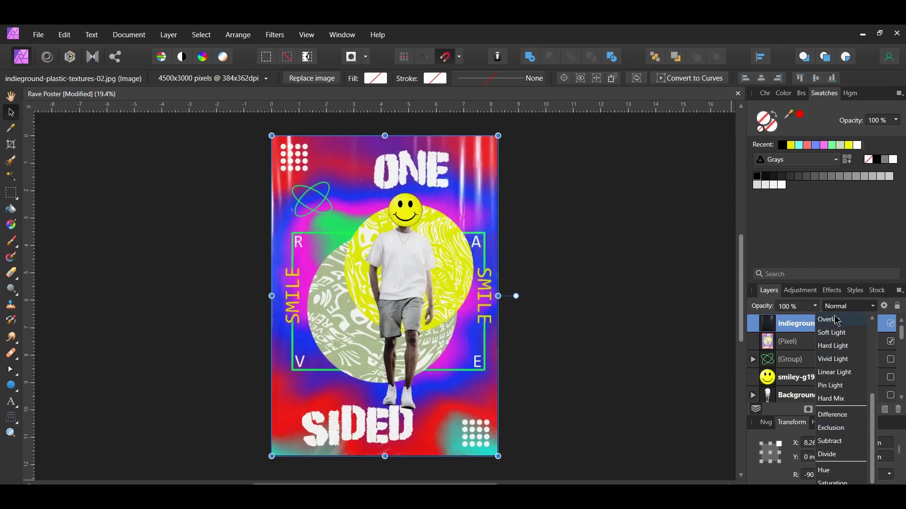
scroll(842, 358, up, 2)
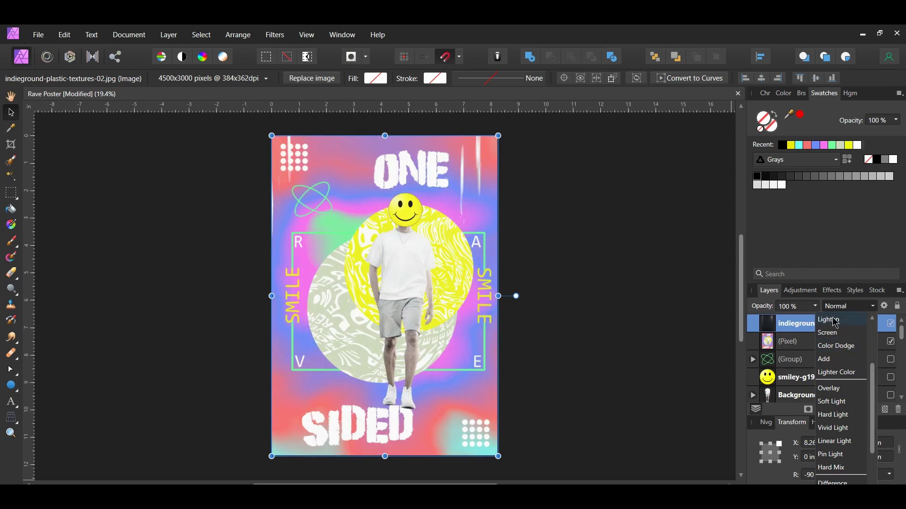
scroll(836, 324, up, 2)
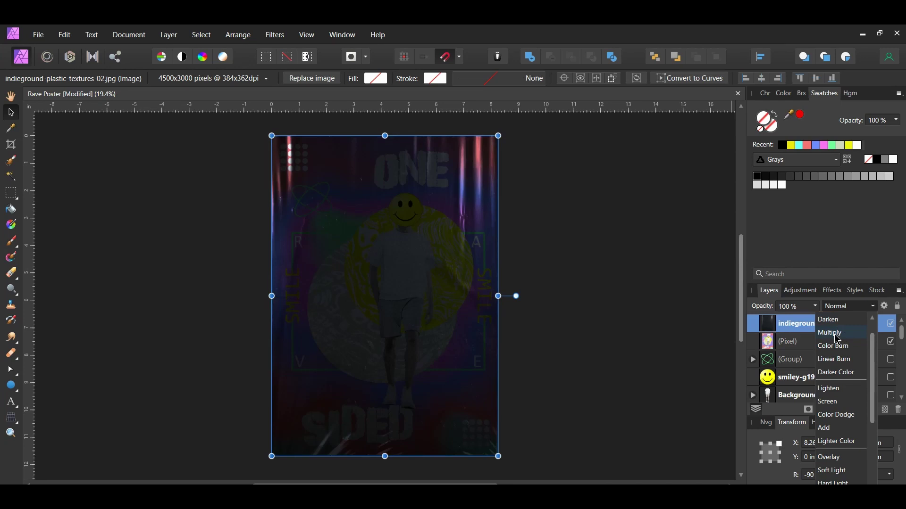
Step: Deselect the texture and examine the noise and plastic effect up close from the ONE lettering down to SIDED
click(661, 425)
scroll(314, 363, up, 3)
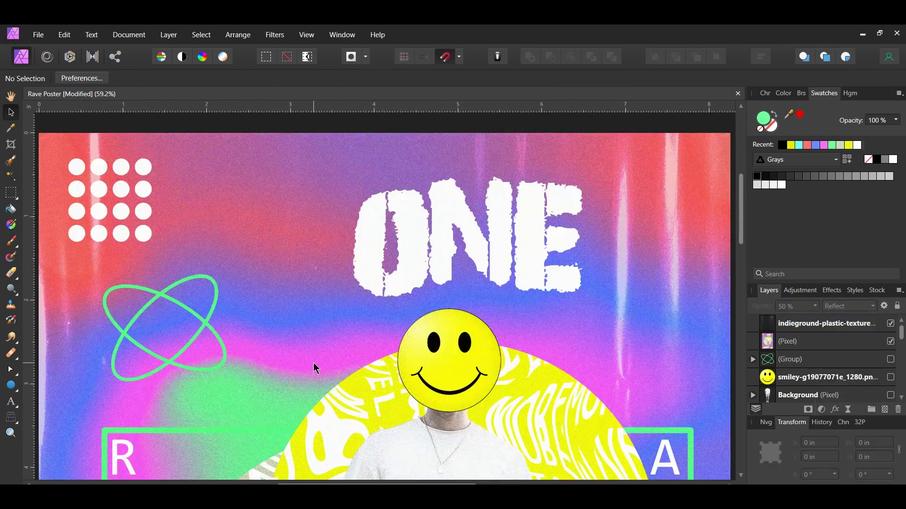
scroll(314, 363, down, 1)
scroll(315, 364, down, 1)
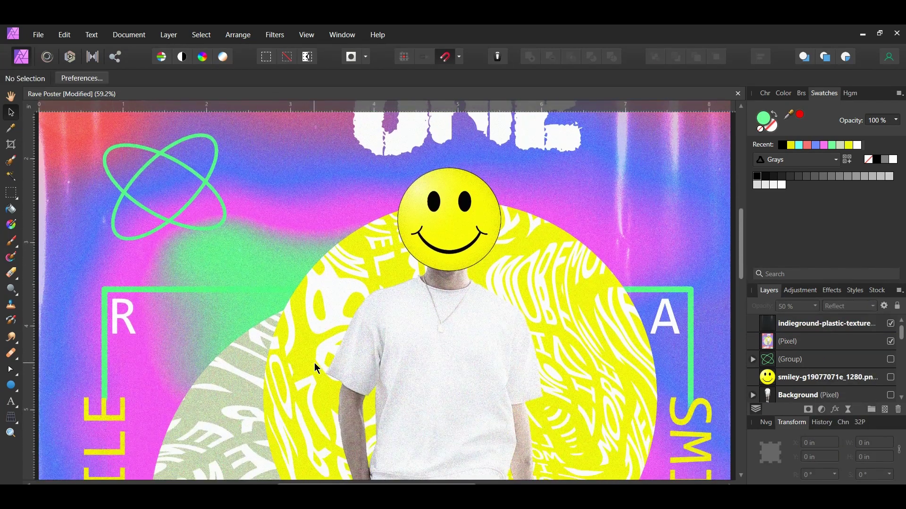
scroll(314, 364, down, 1)
scroll(314, 364, down, 2)
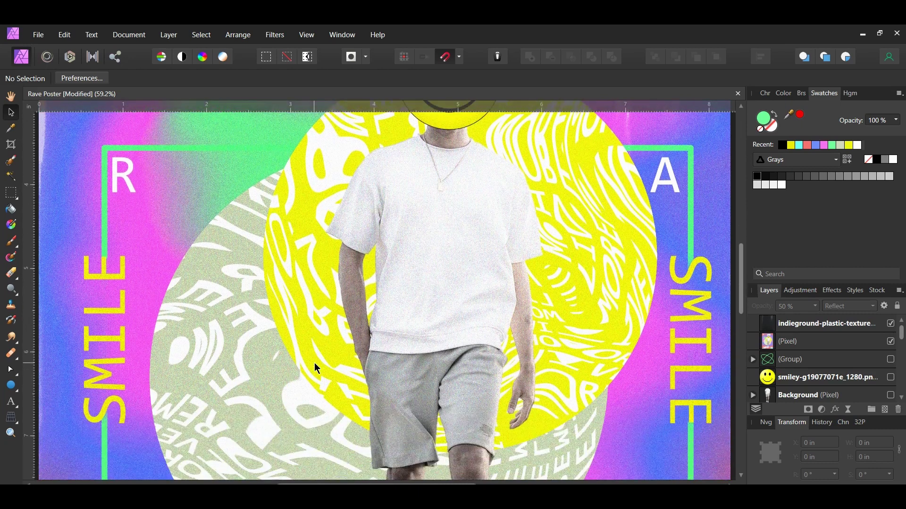
scroll(314, 363, down, 10)
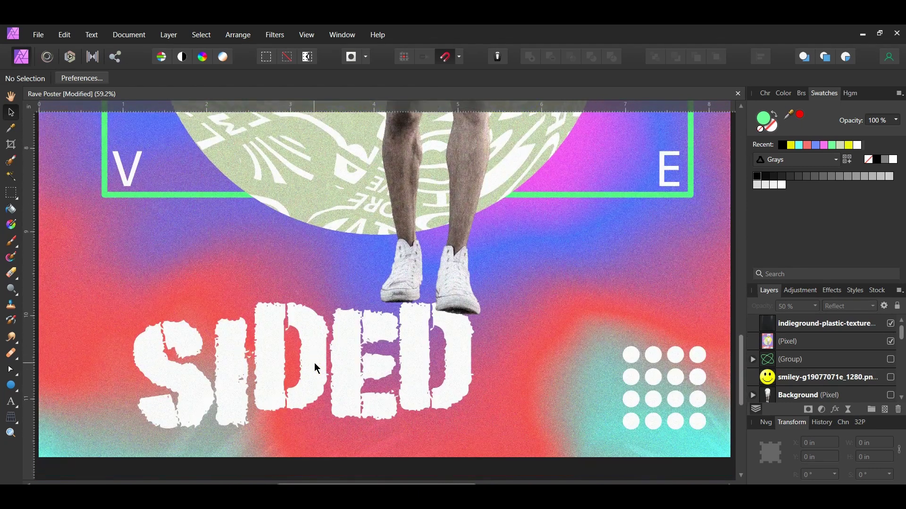
key(ctrl+0)
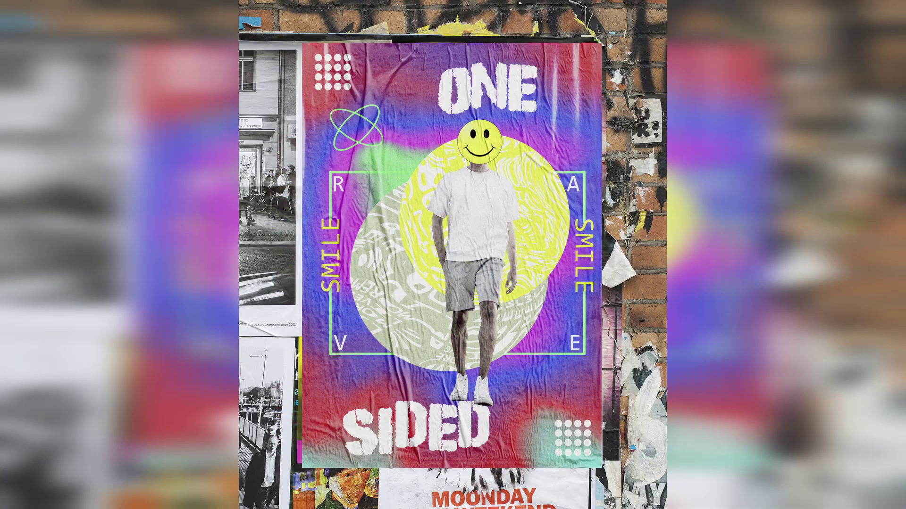